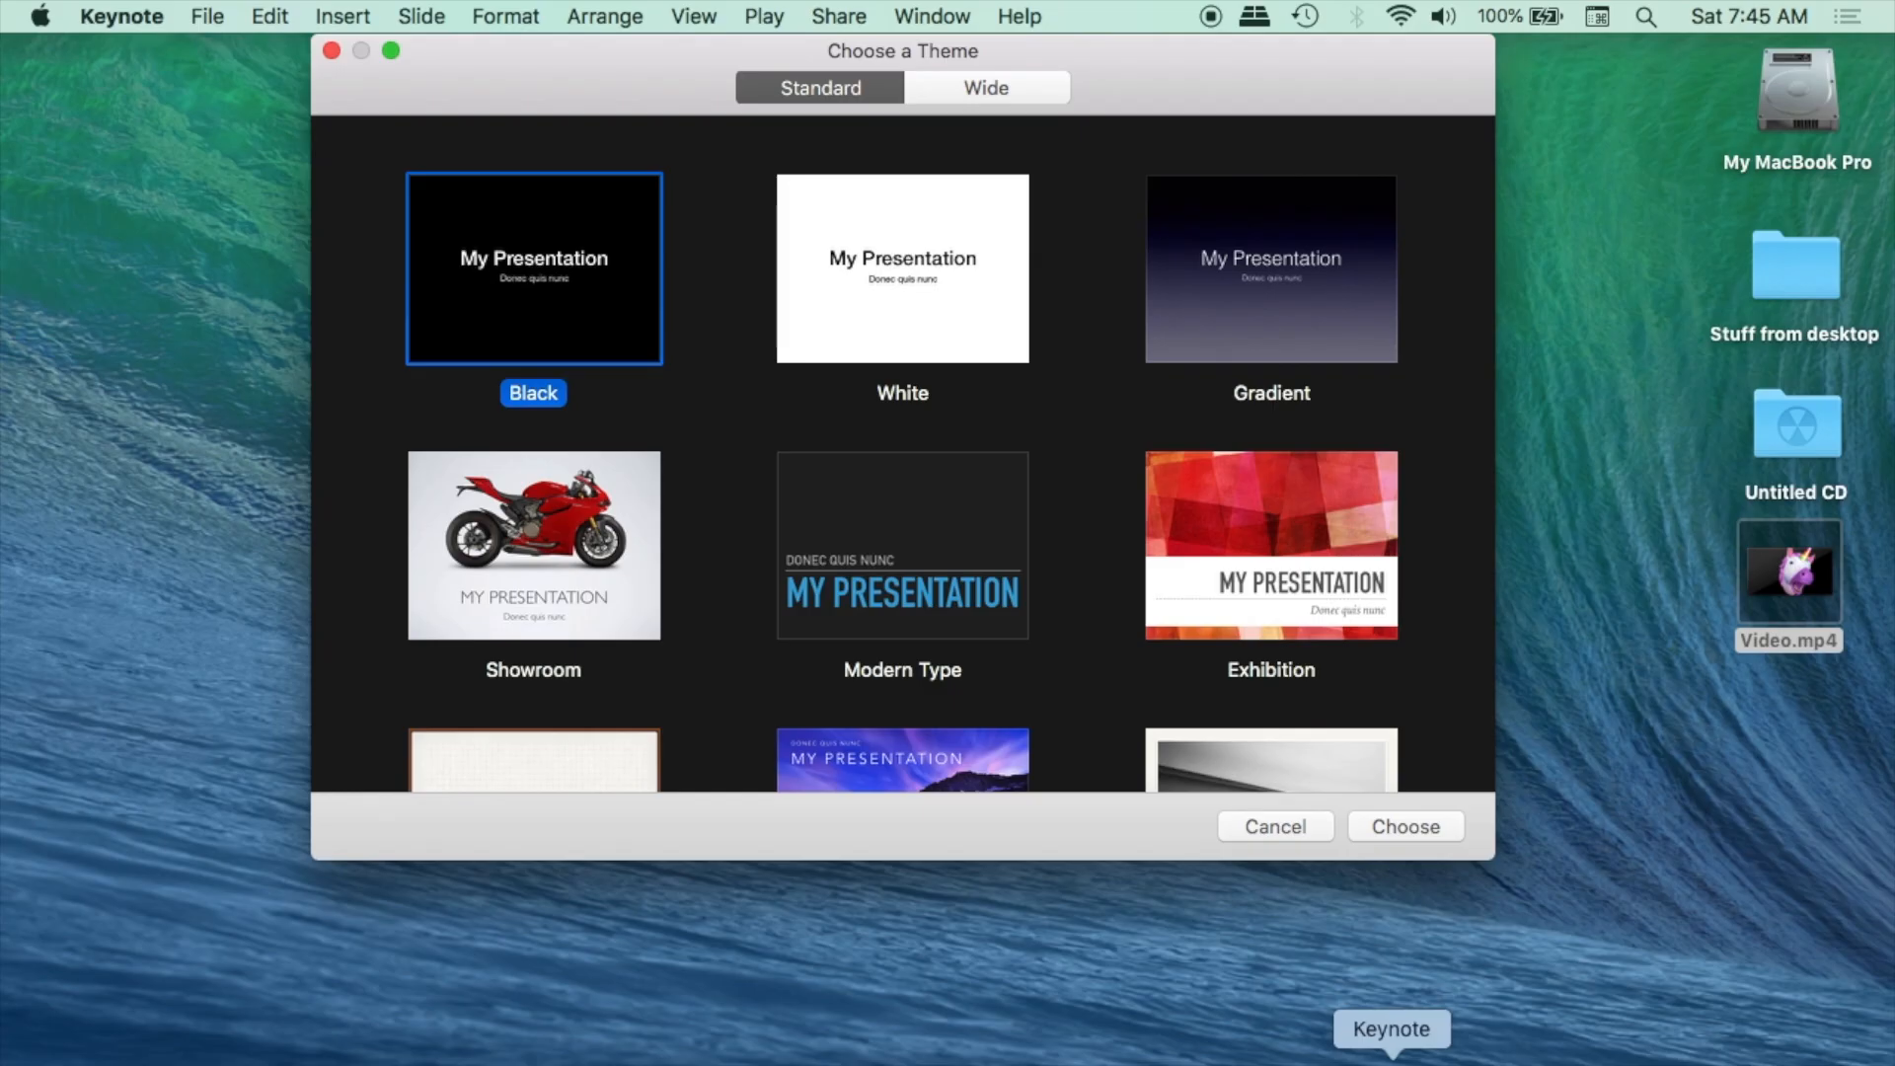
# - Create a wide-format presentation with the Black theme and delete the title and subtitle placeholders from its slide
pyautogui.click(973, 95)
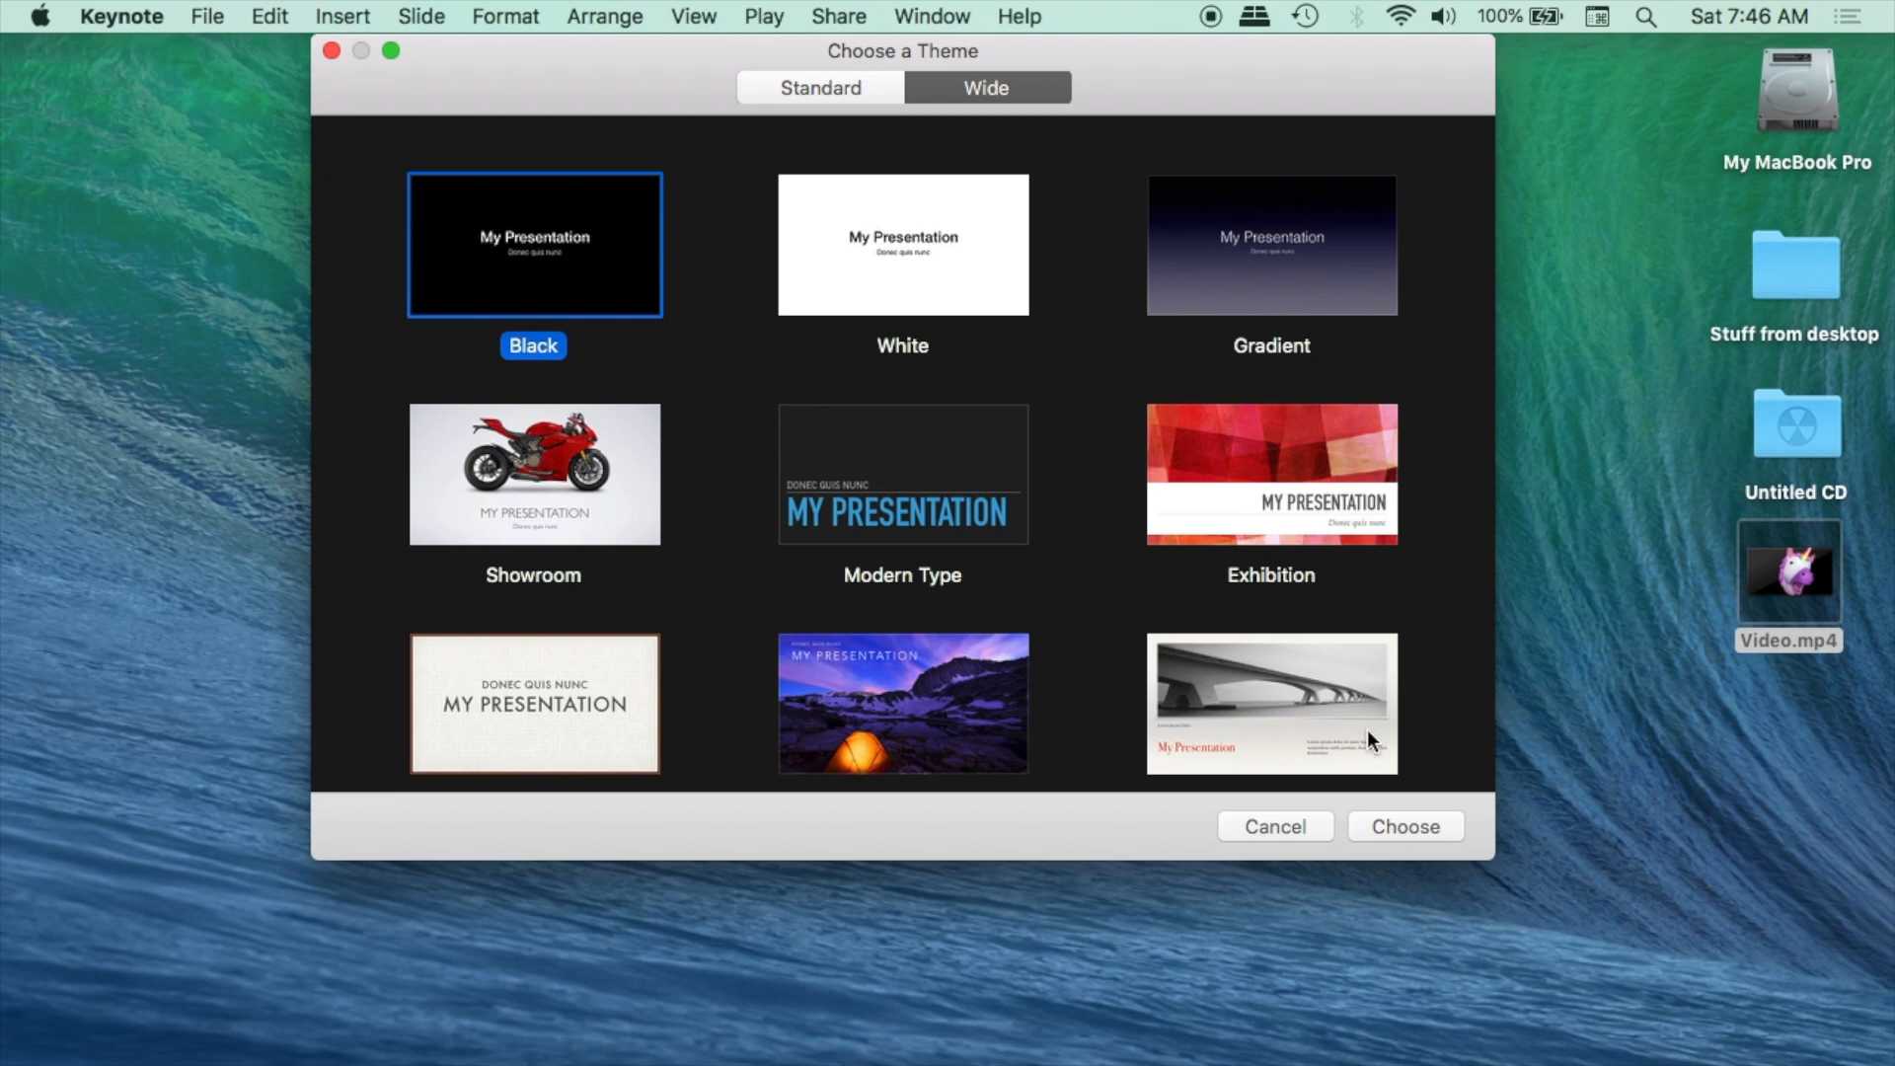
pyautogui.click(1394, 833)
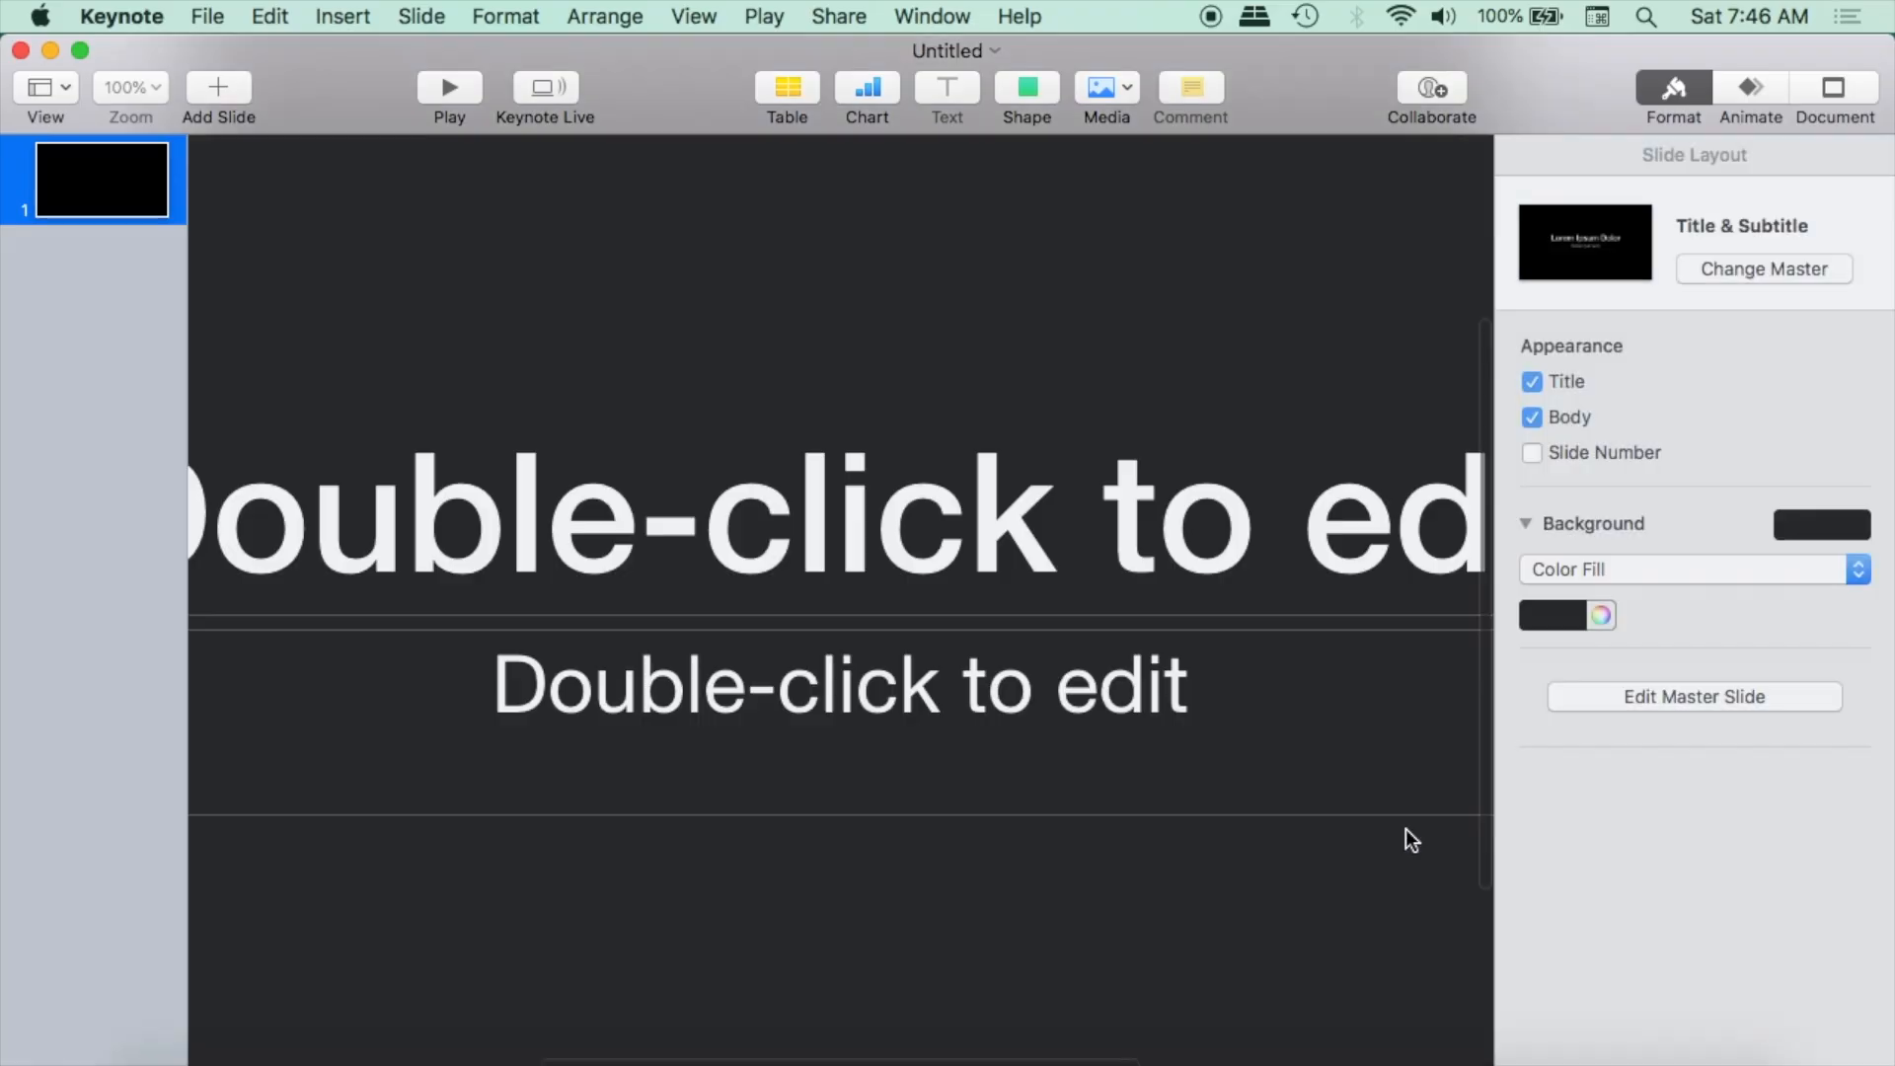
pyautogui.click(916, 531)
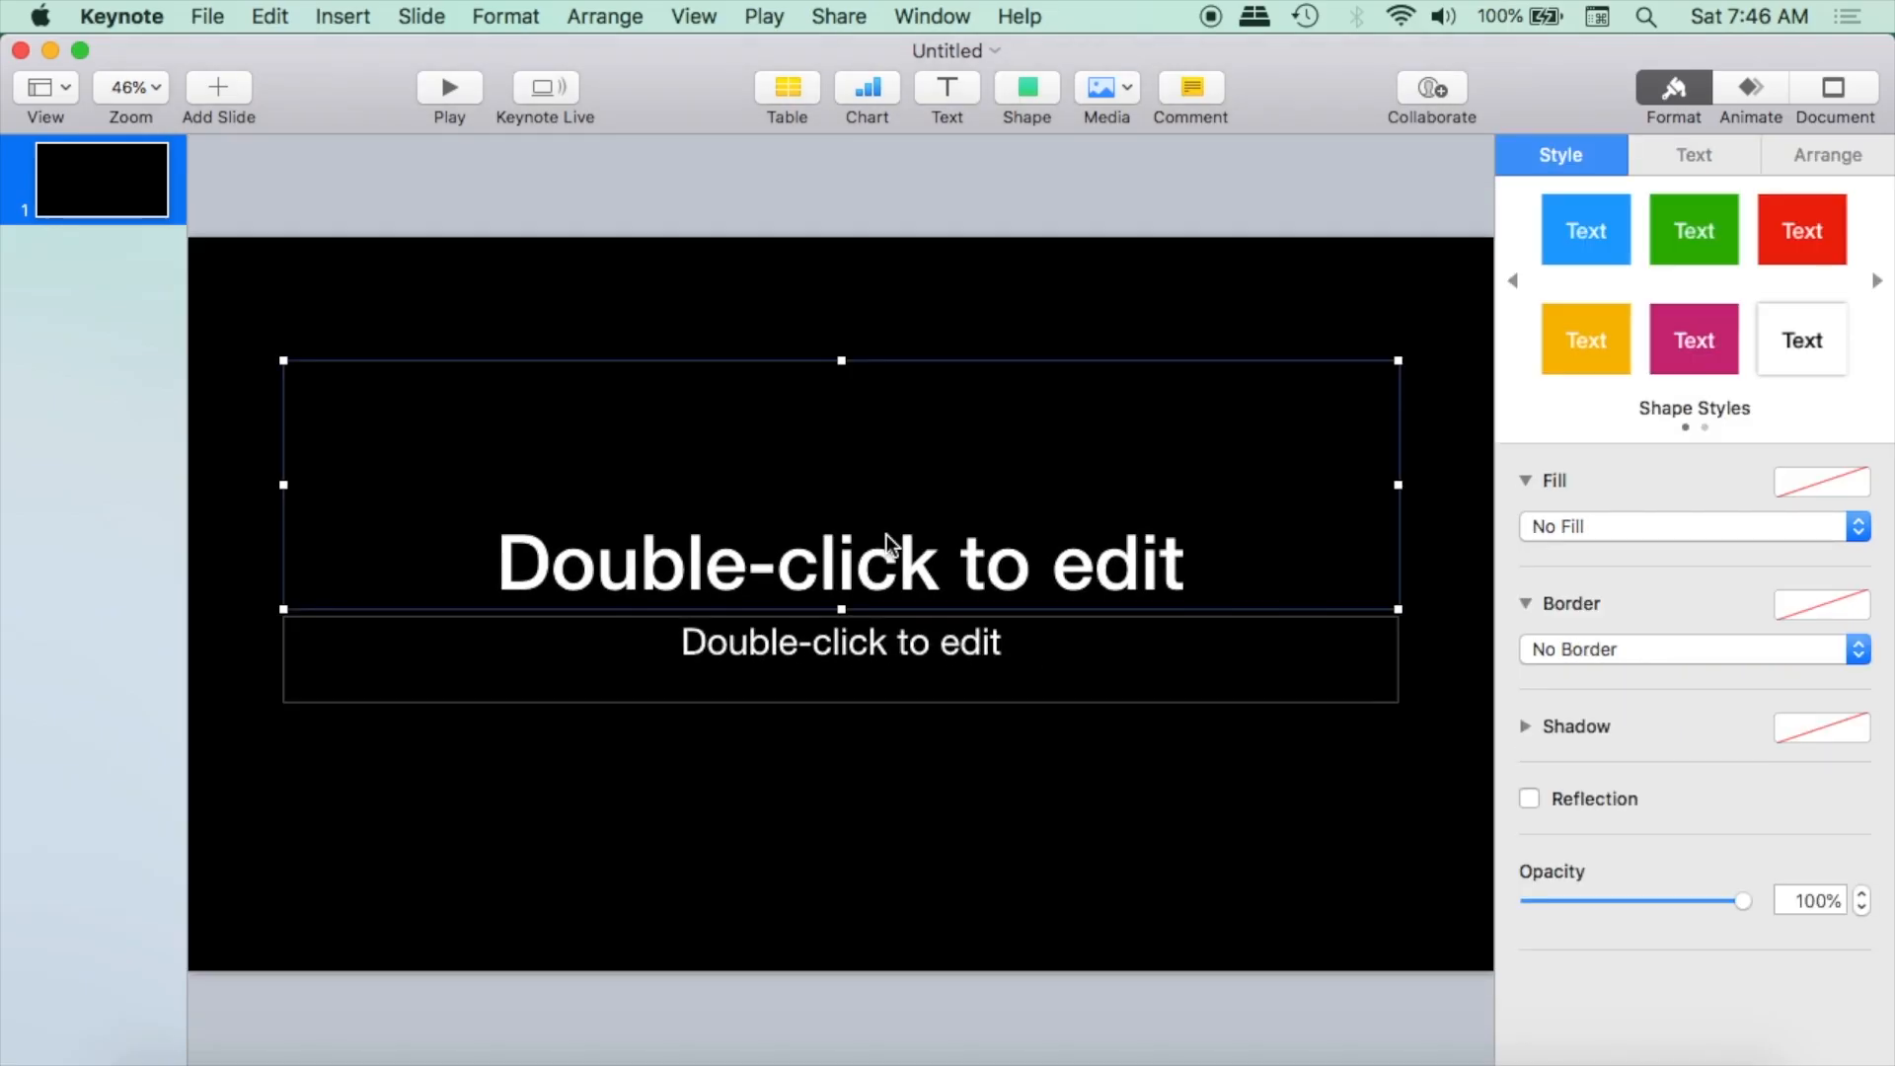
pyautogui.press('BackSpace')
pyautogui.click(910, 653)
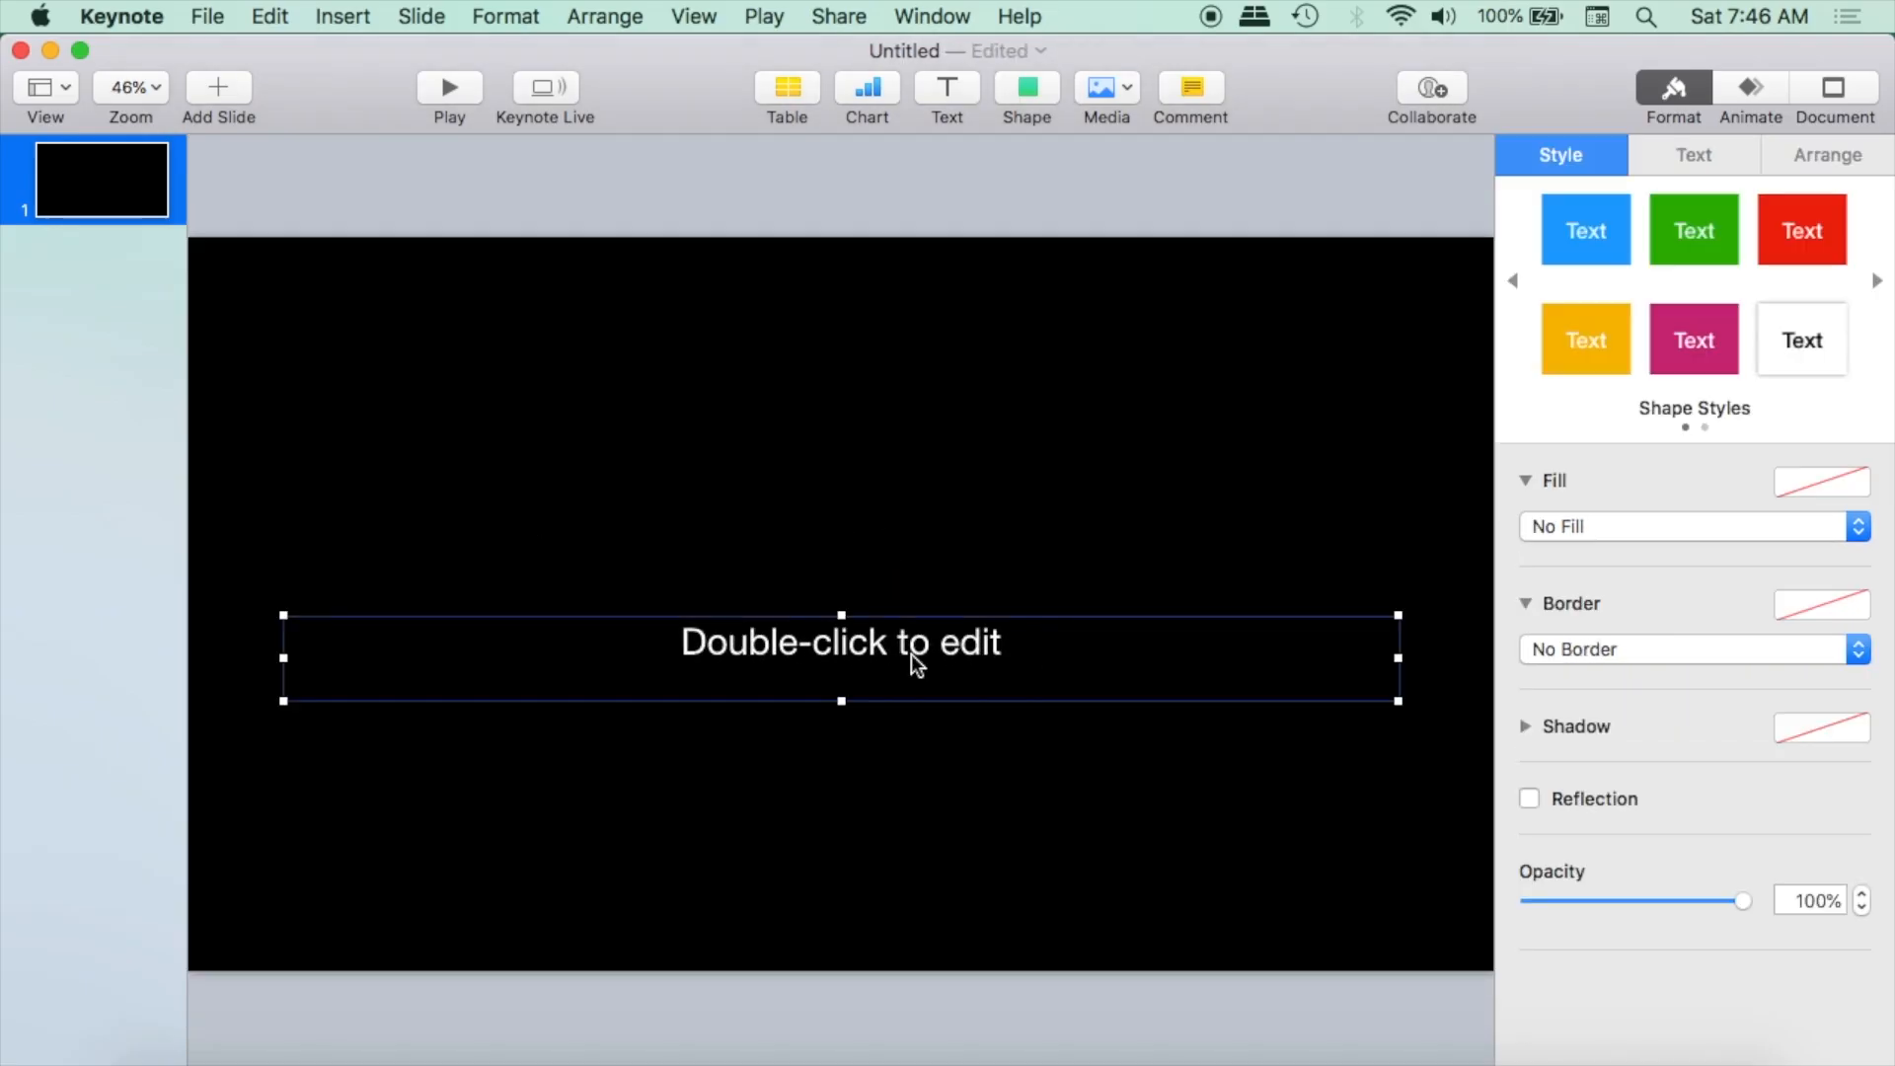
pyautogui.press('BackSpace')
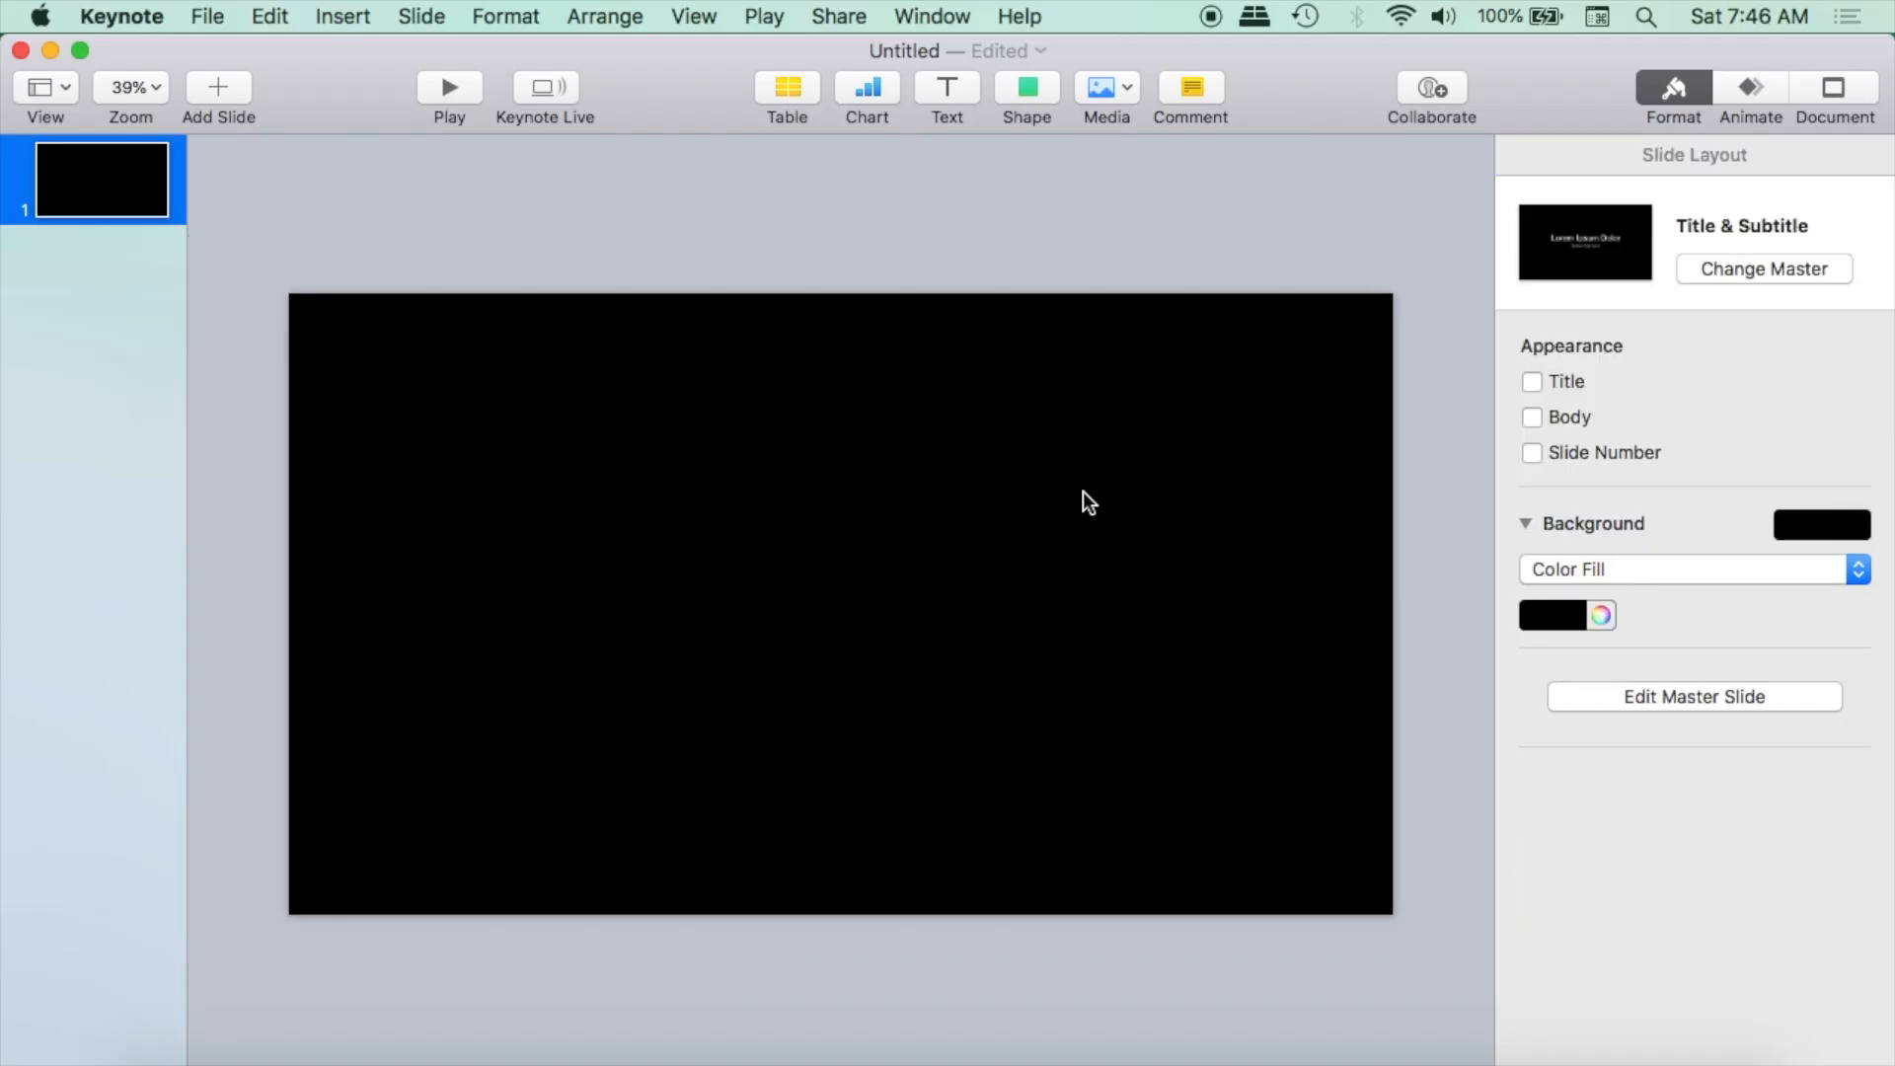
# - Set a custom slide size of 1080 pts wide by 1920 pts high for the presentation
pyautogui.click(1825, 90)
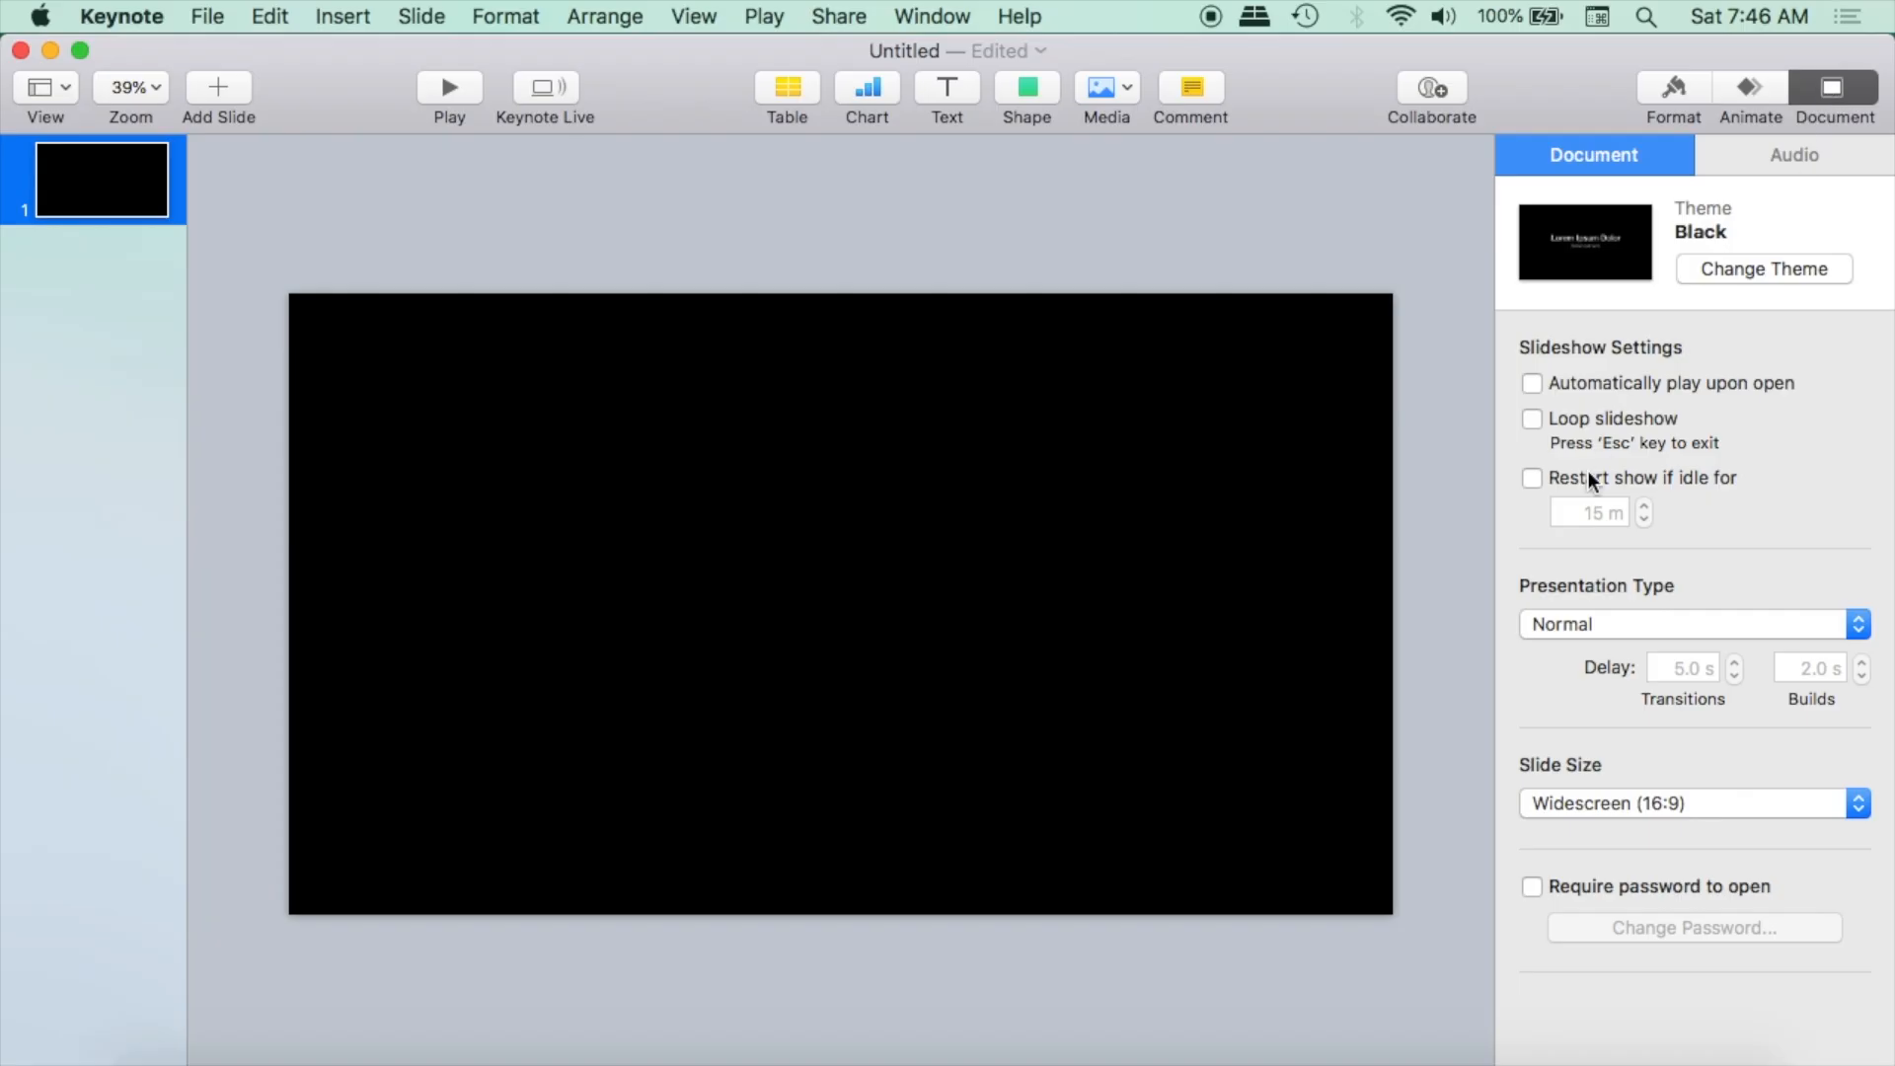
pyautogui.click(1619, 801)
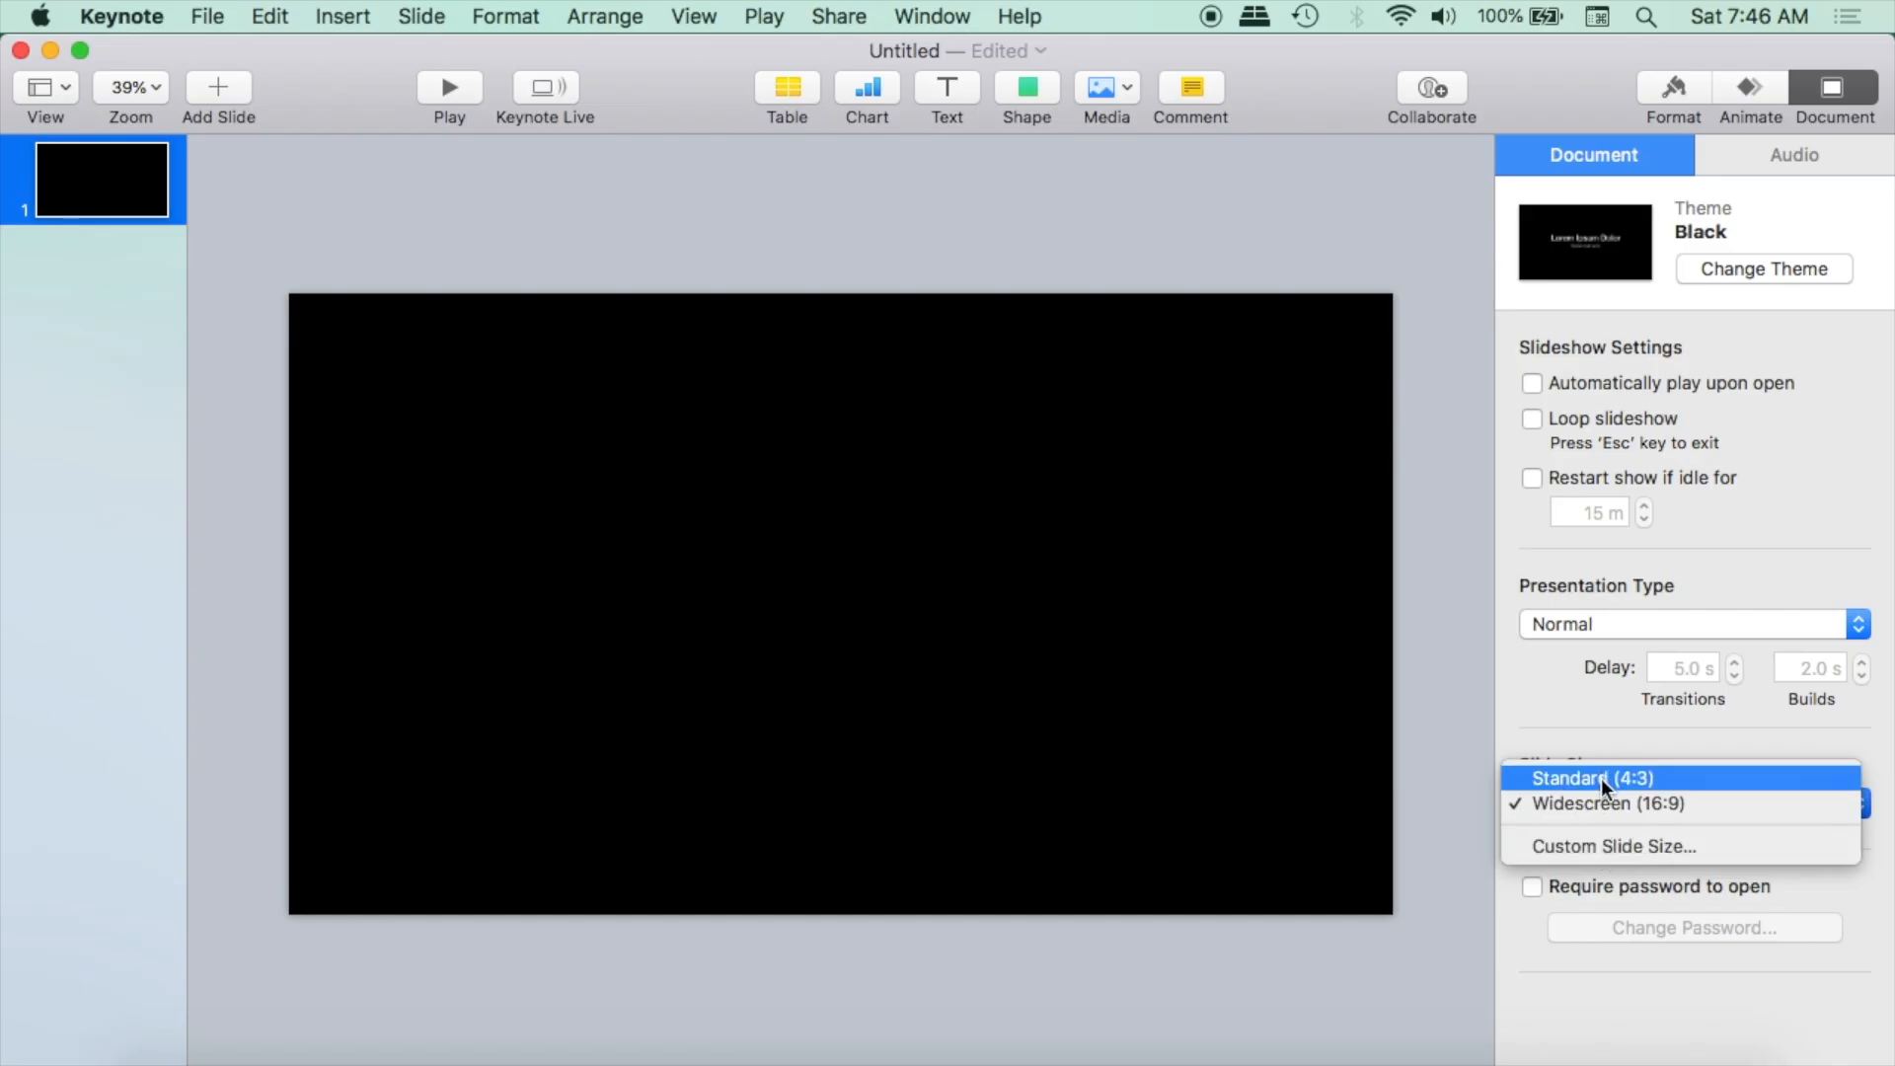
pyautogui.click(1601, 849)
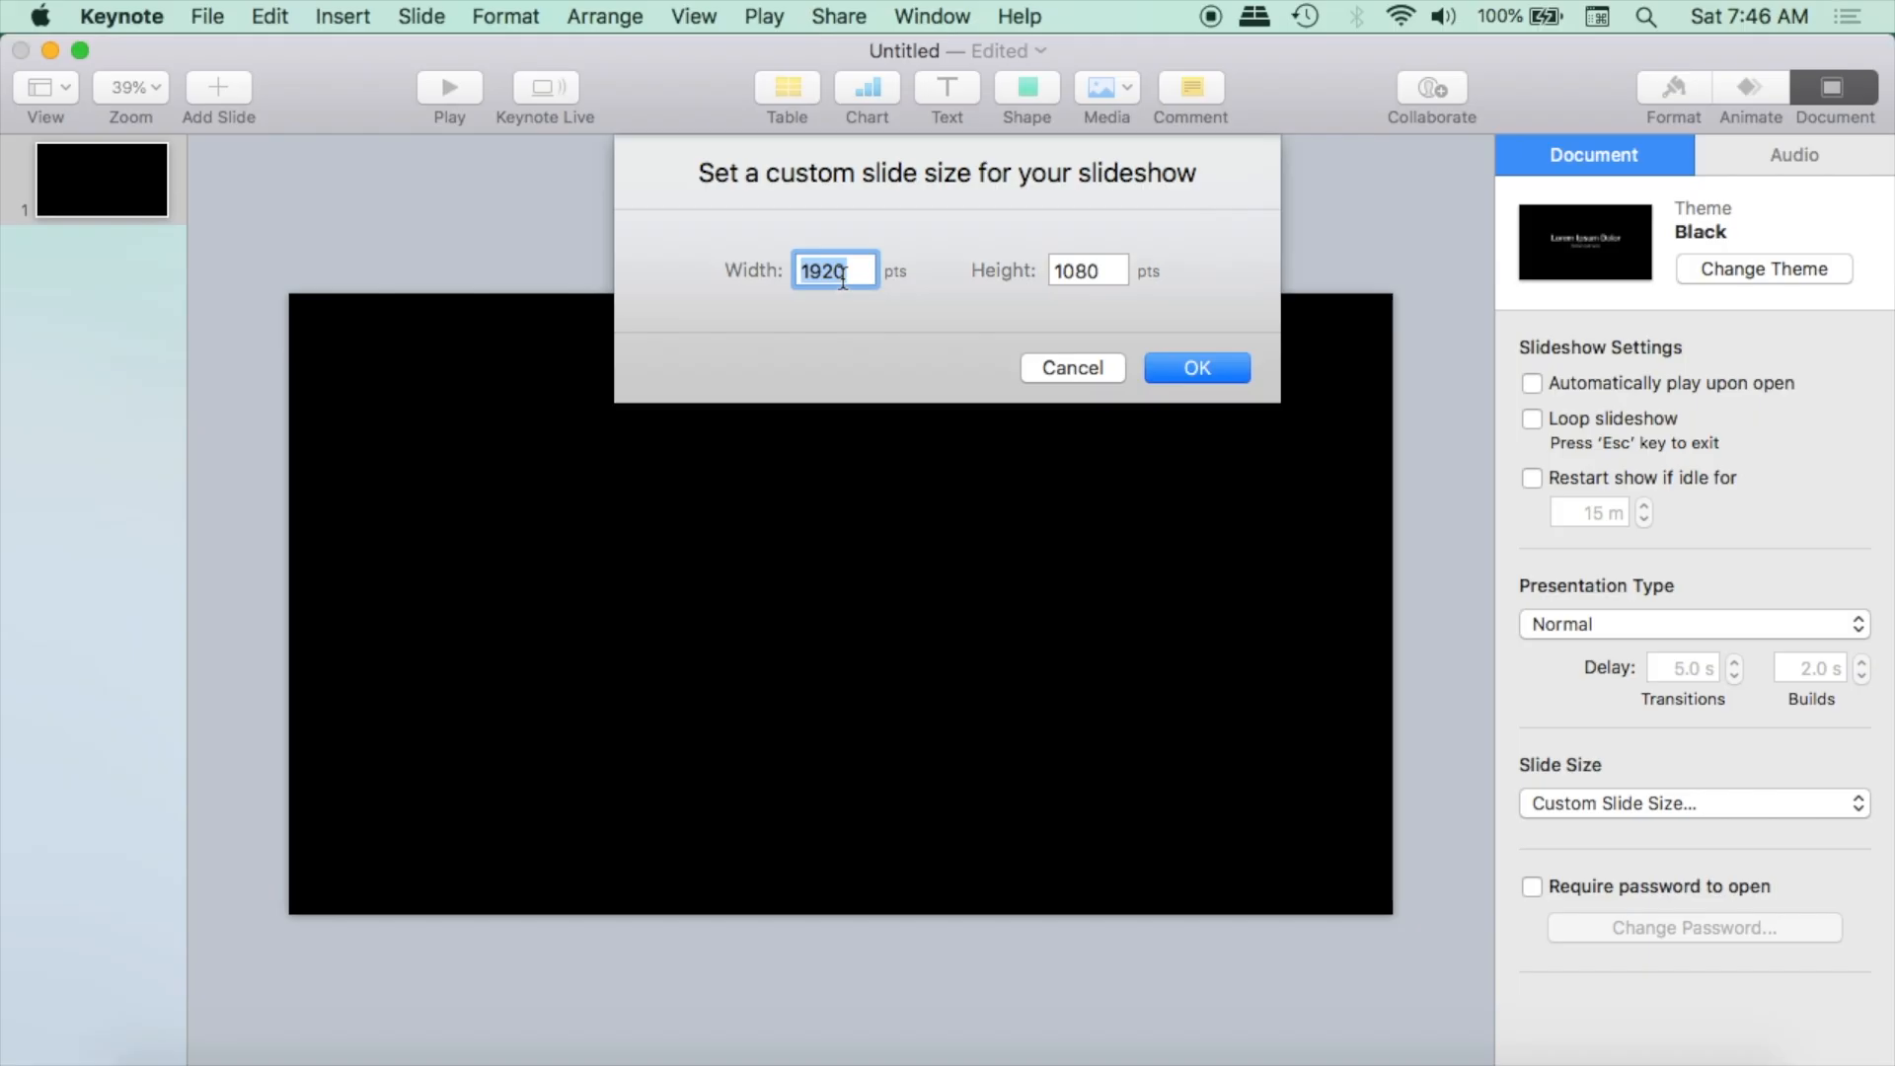
pyautogui.press('super+c')
pyautogui.write('1080')
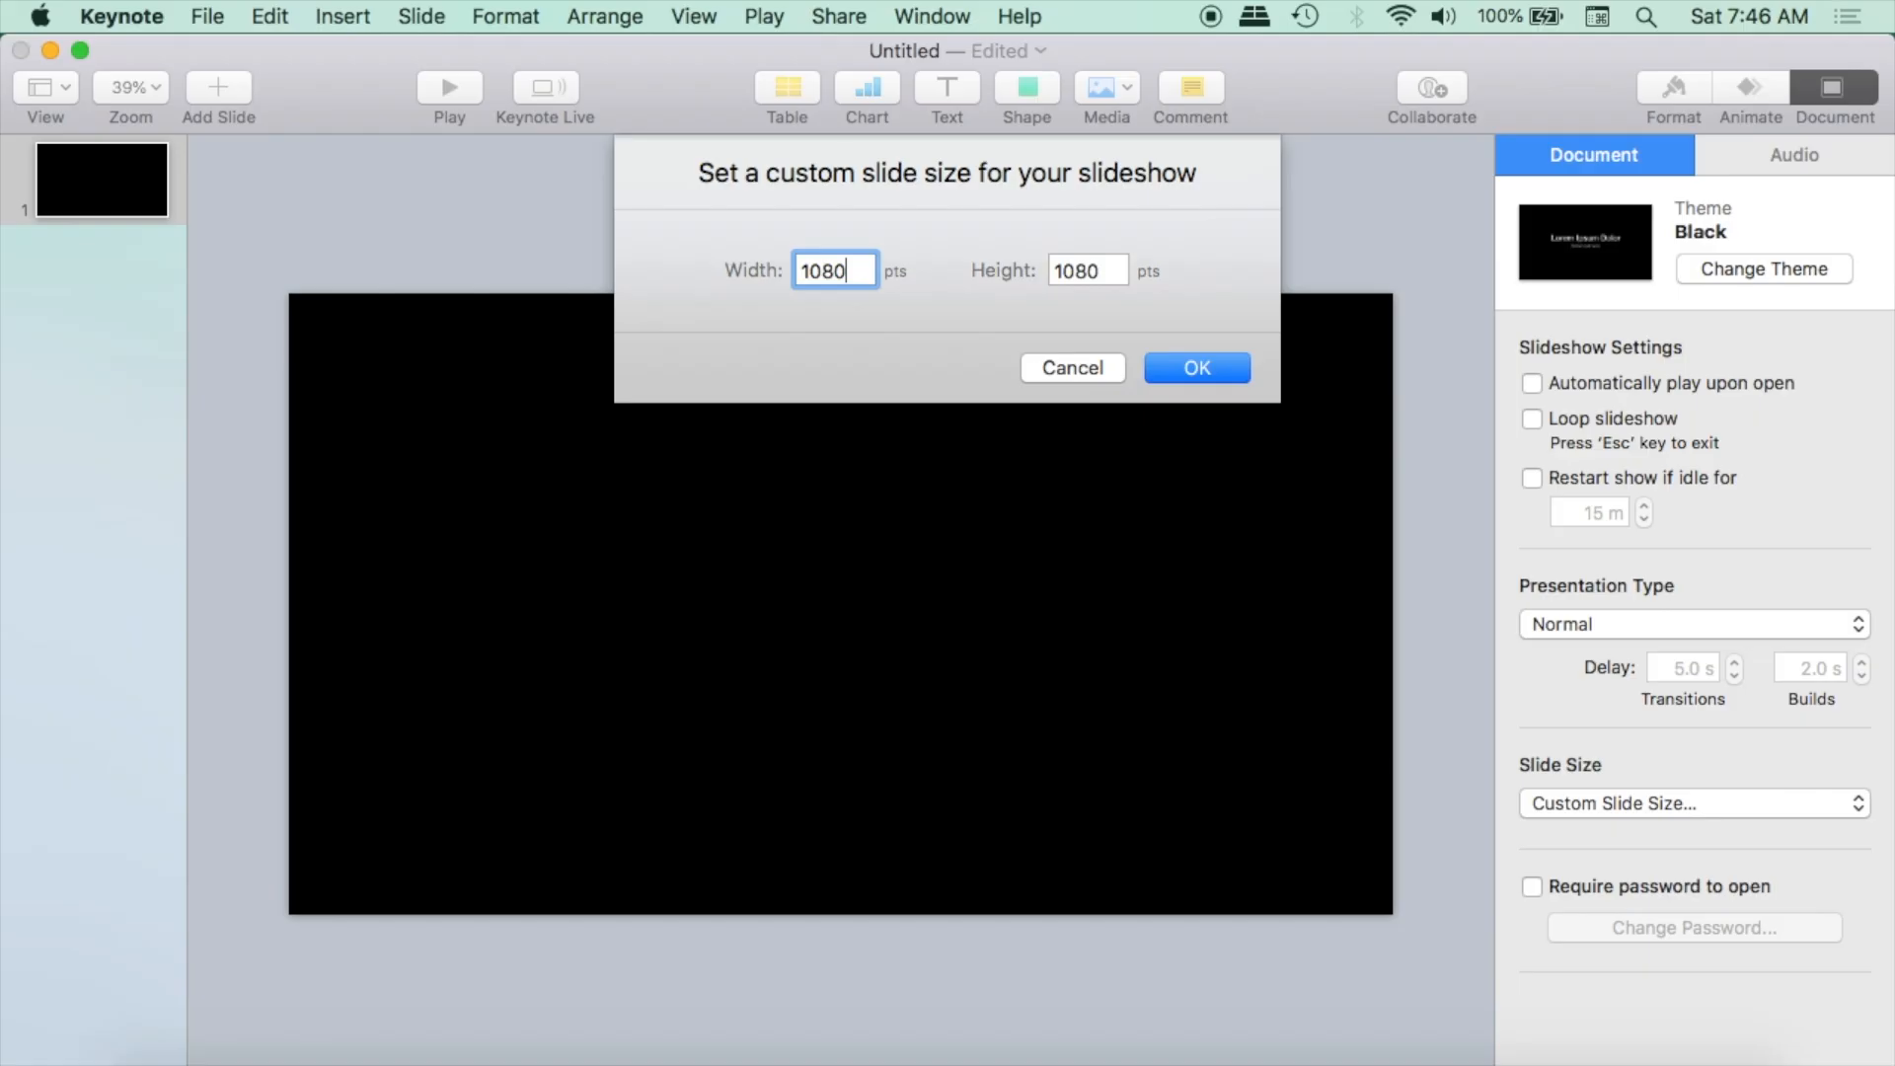
pyautogui.press('Tab')
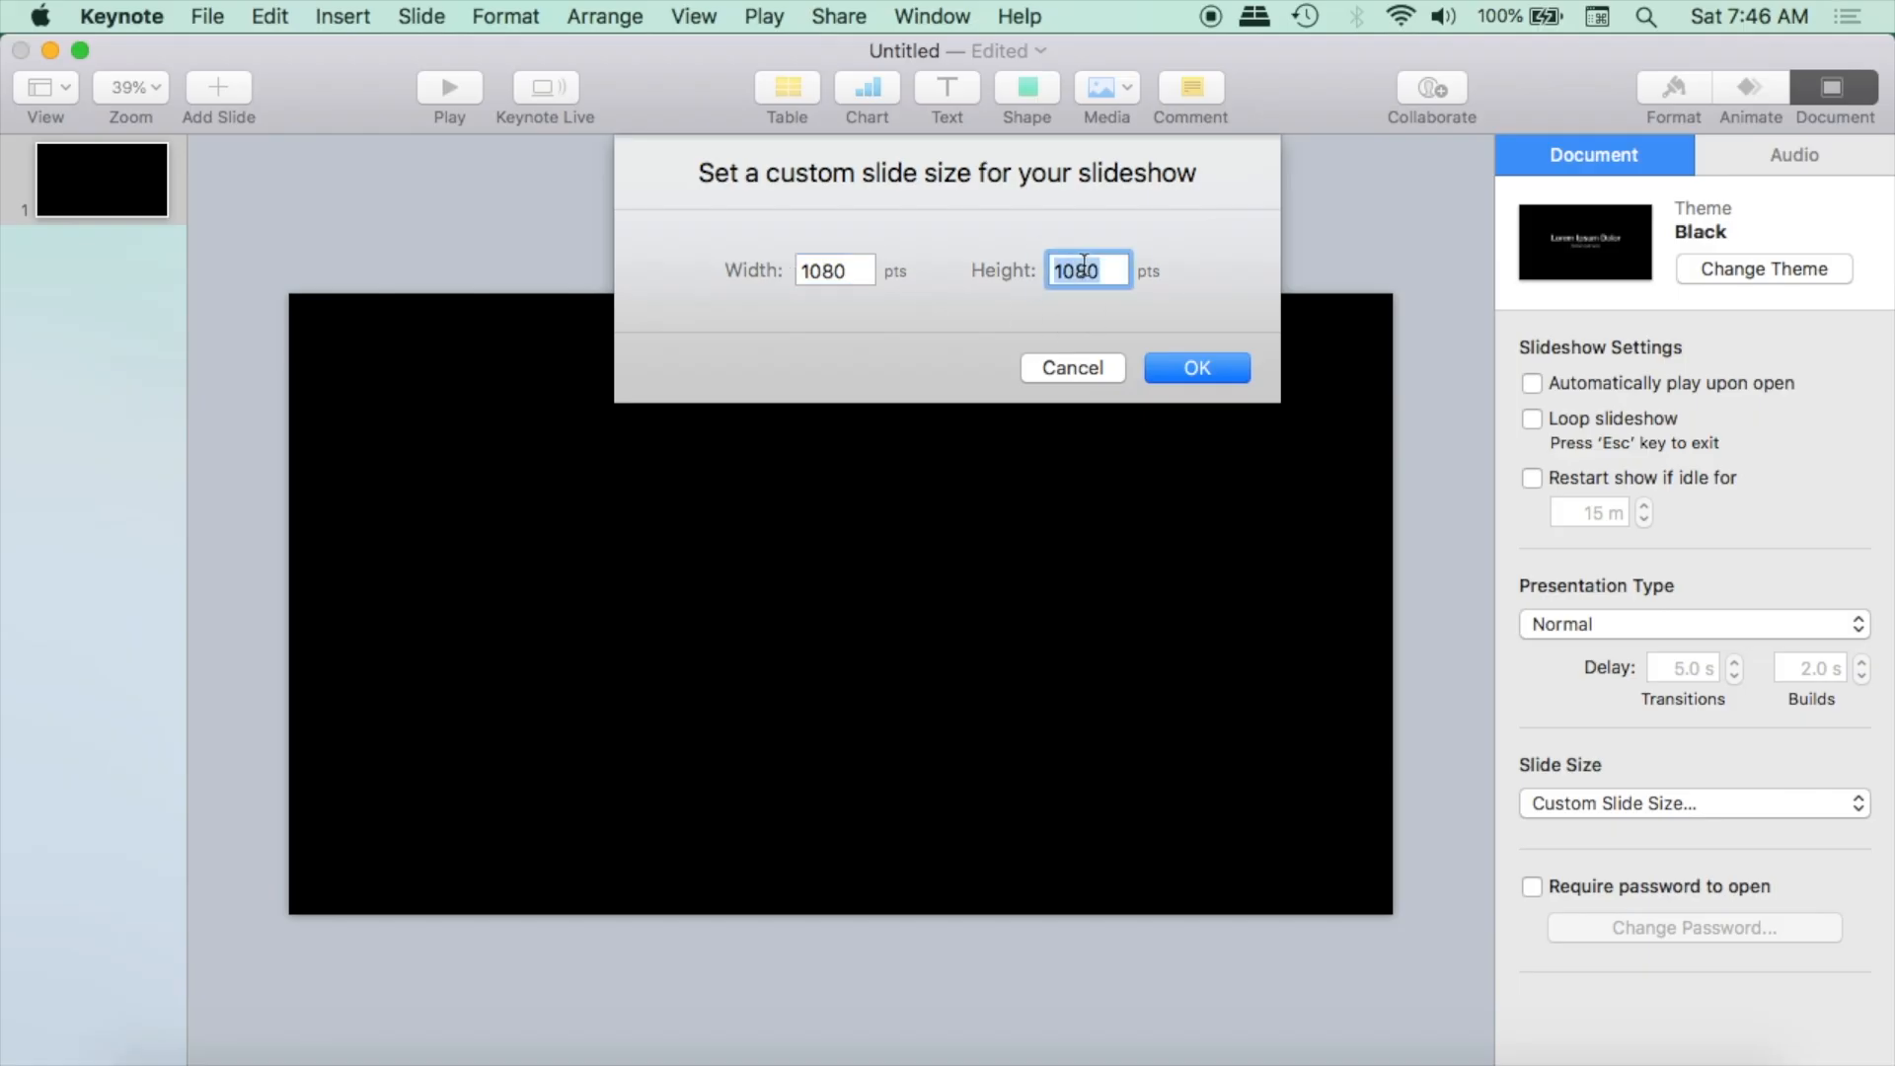
pyautogui.press('super+v')
pyautogui.click(1199, 369)
pyautogui.scroll(-3, 944, 450)
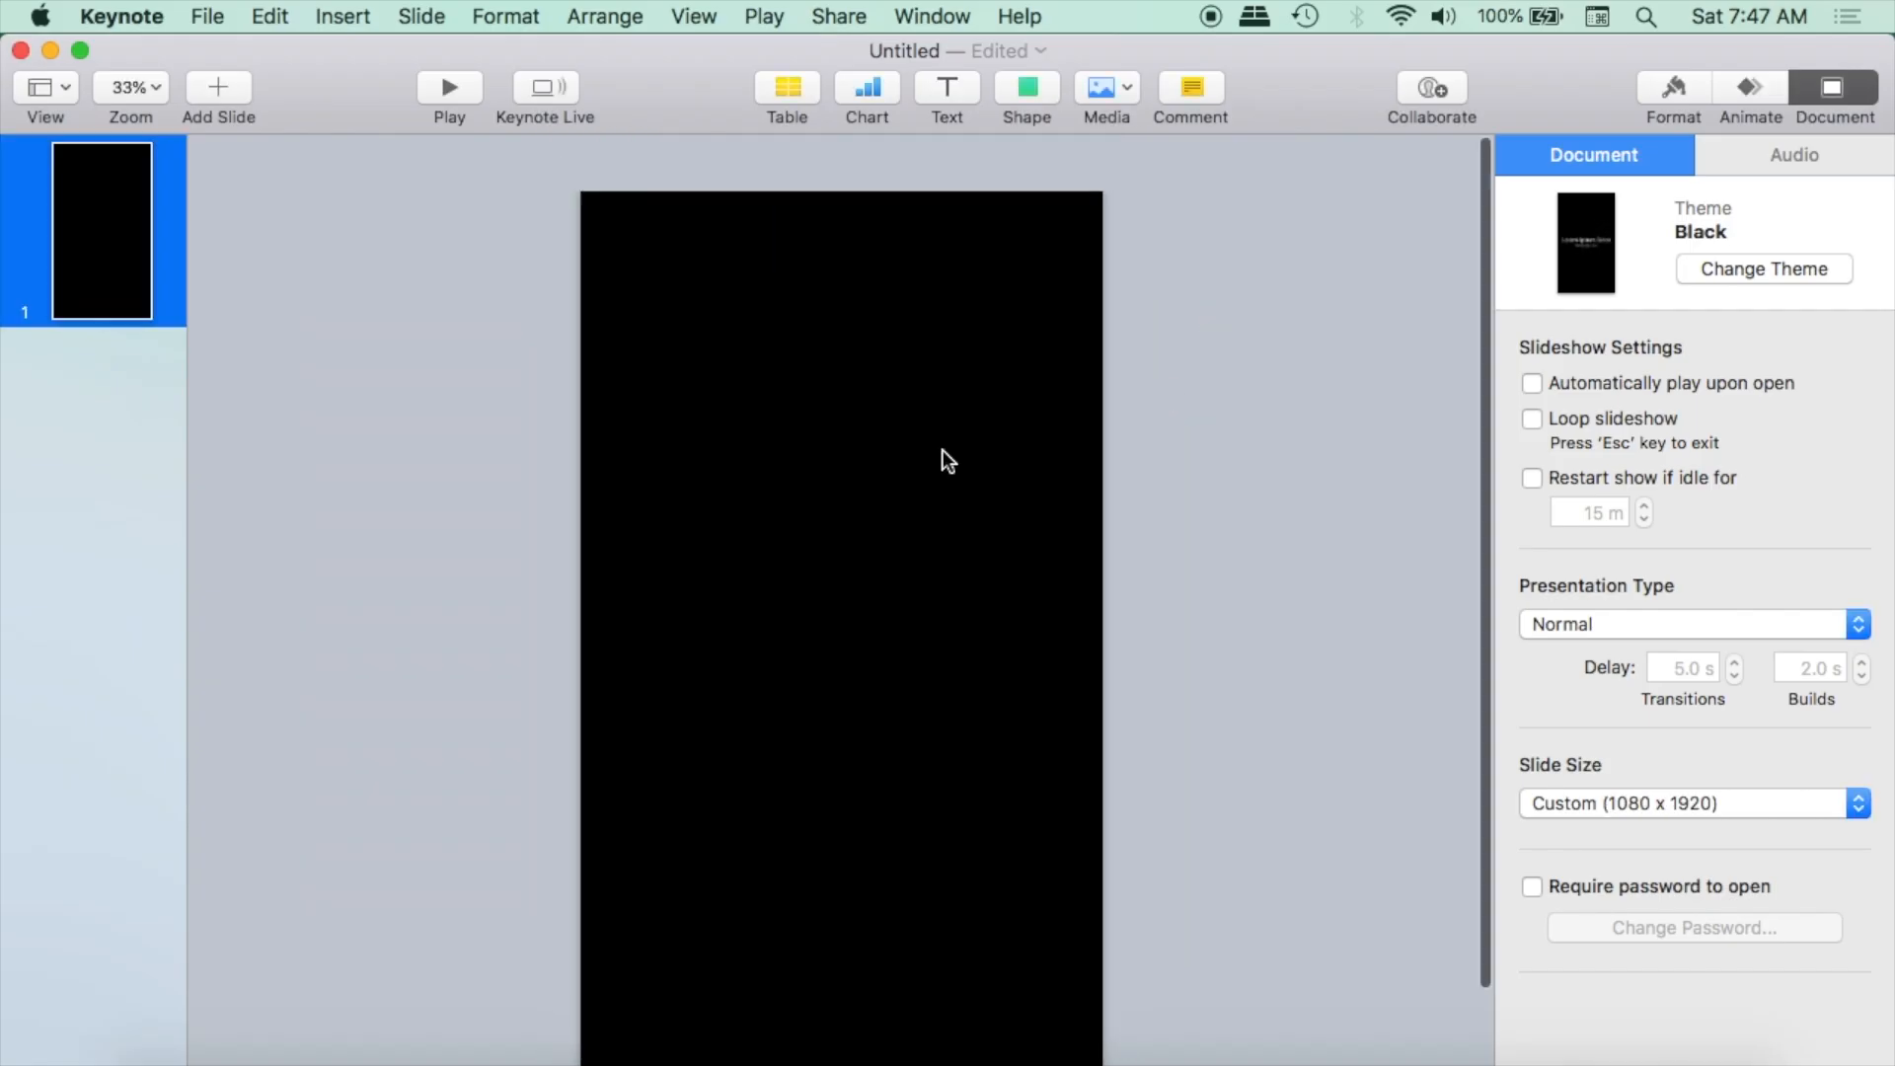
pyautogui.scroll(-2, 944, 450)
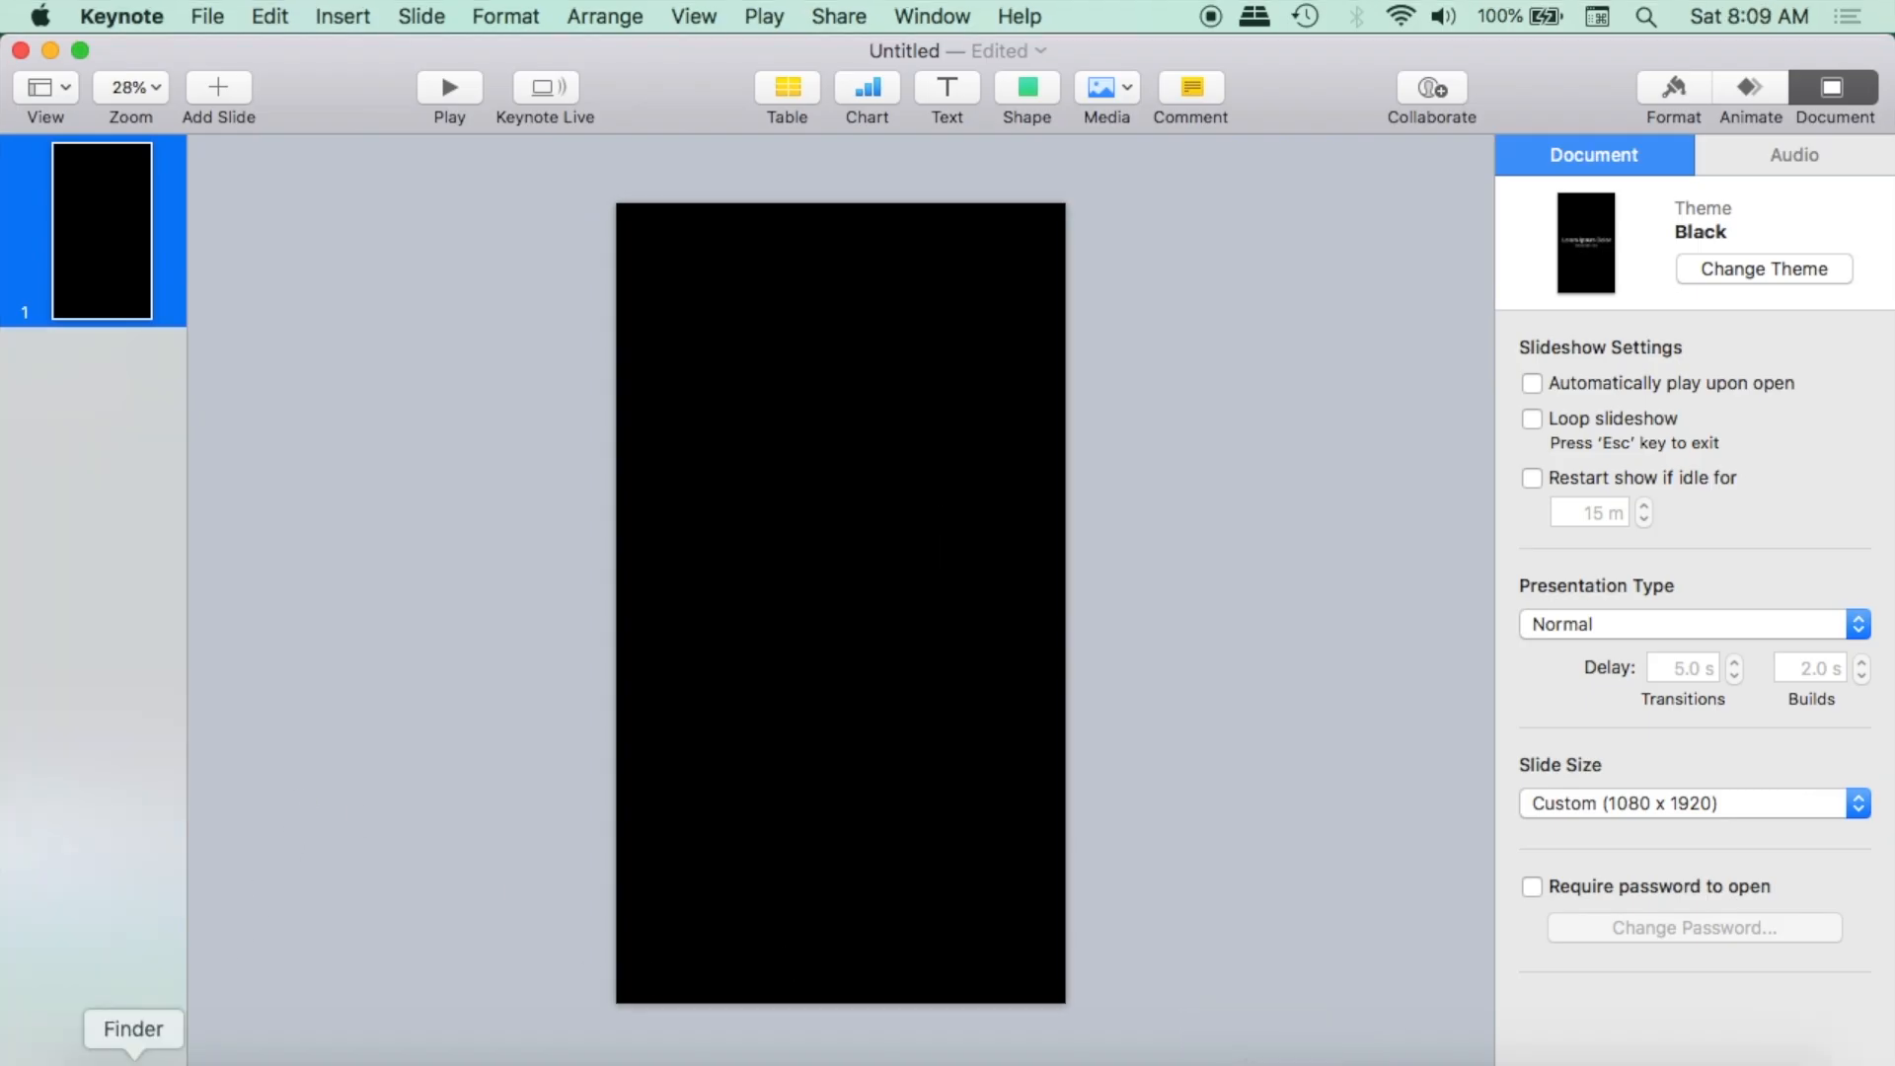
# - Switch to Finder, preview Video.mp4 in the Desktop folder and place it on the empty Keynote slide
pyautogui.click(131, 1052)
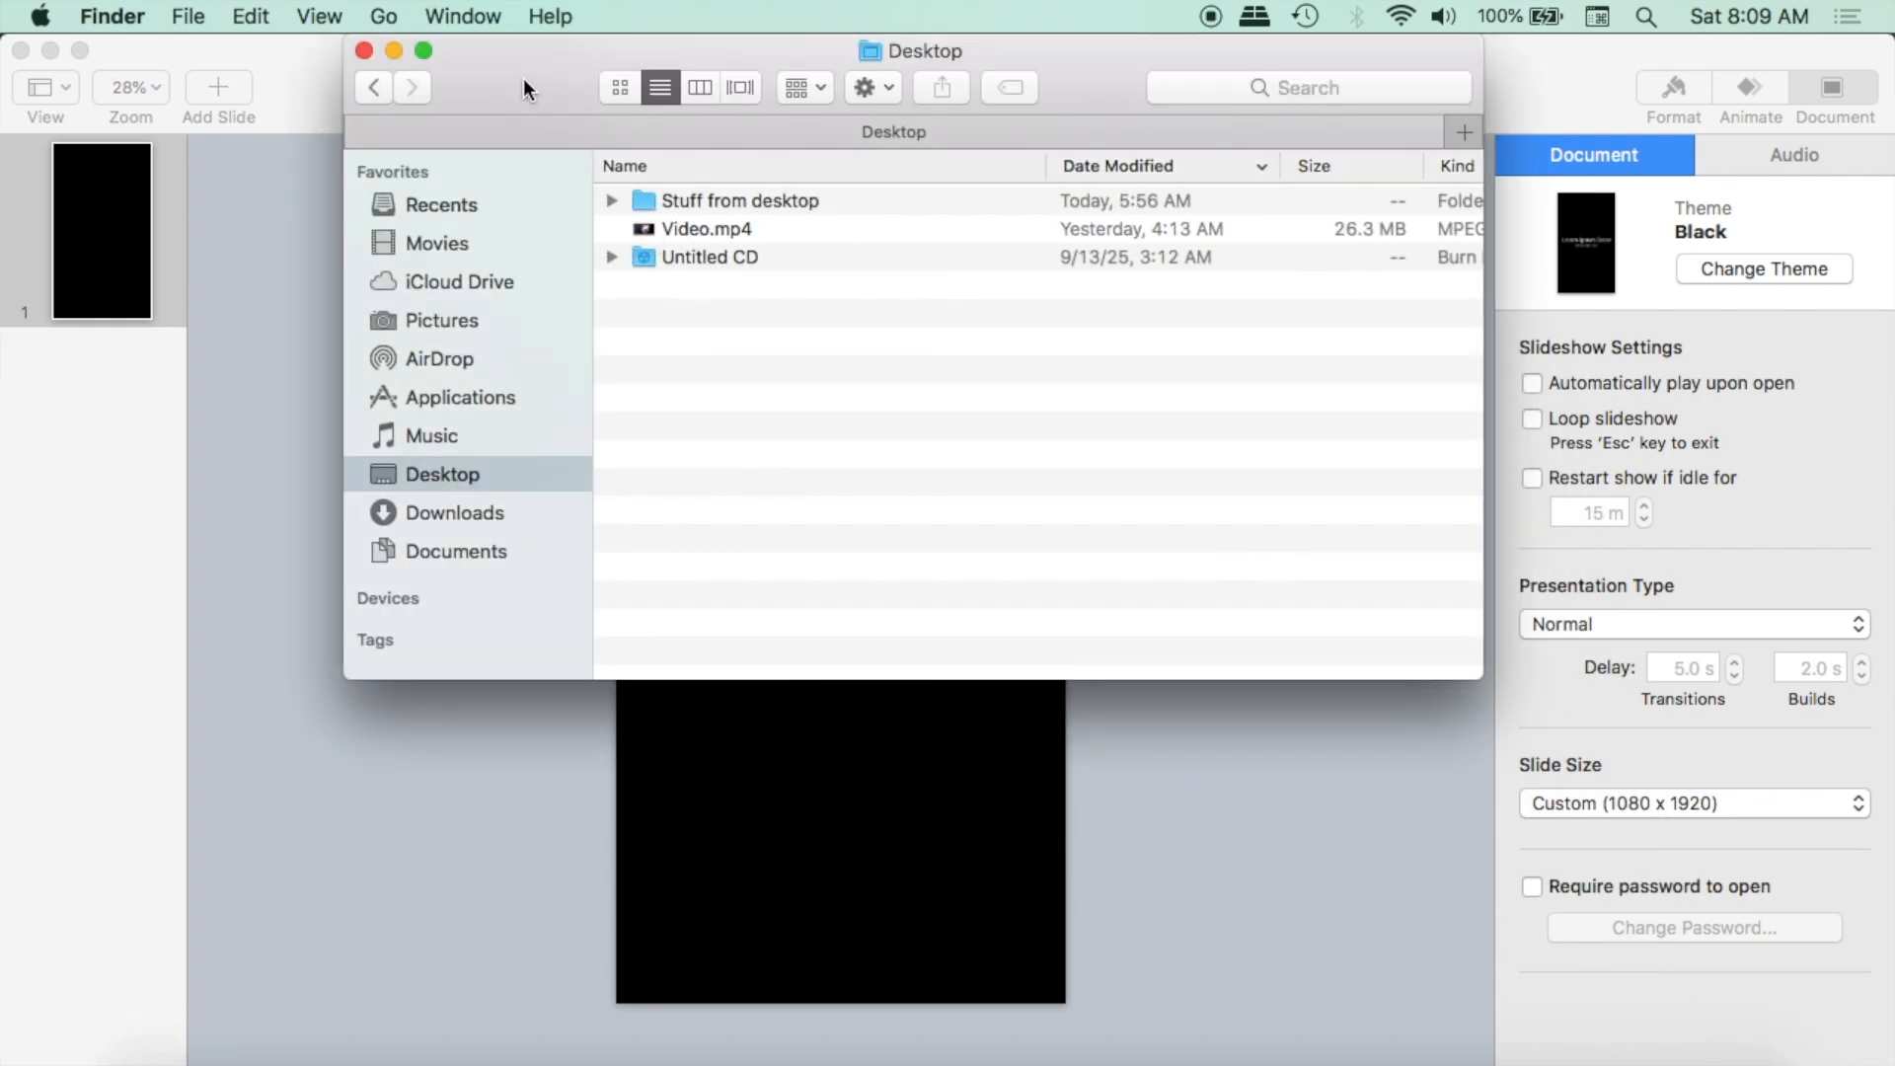
pyautogui.moveTo(524, 81); pyautogui.dragTo(1436, 183)
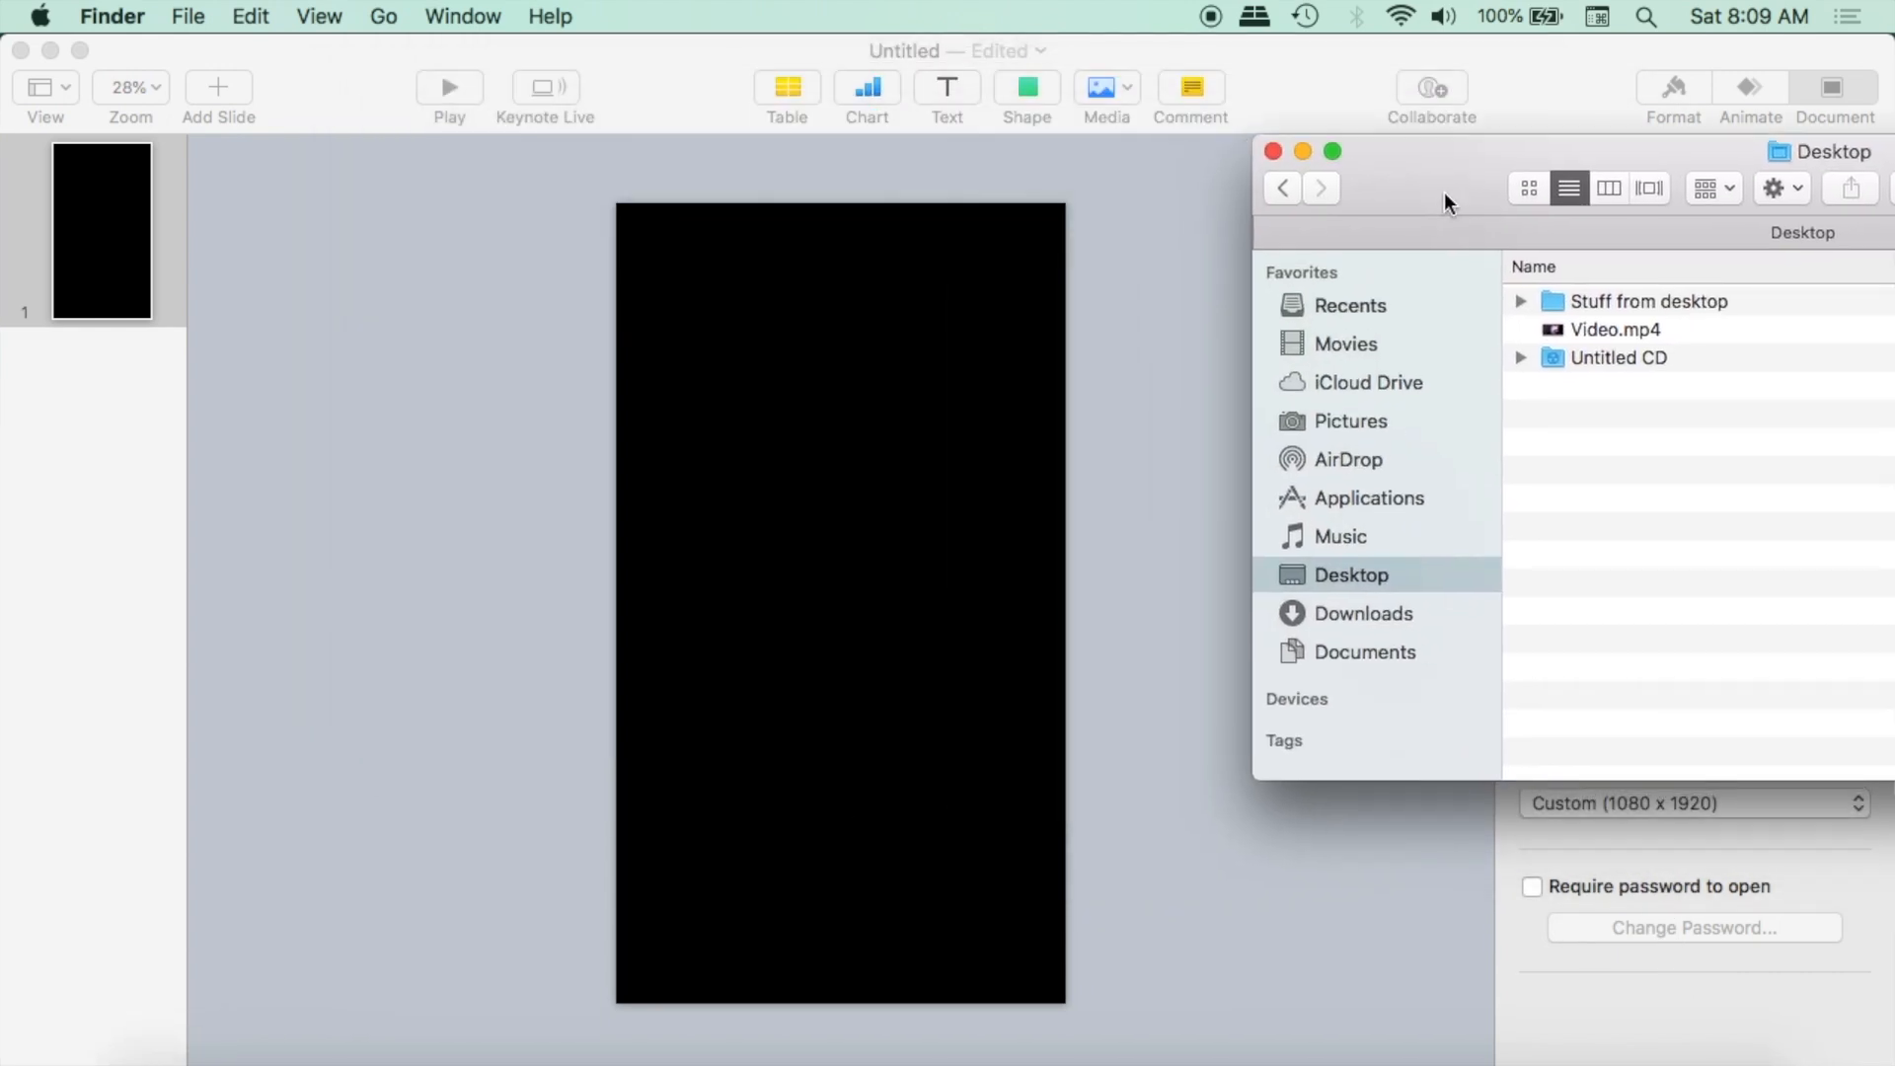
pyautogui.click(1710, 329)
pyautogui.press('space')
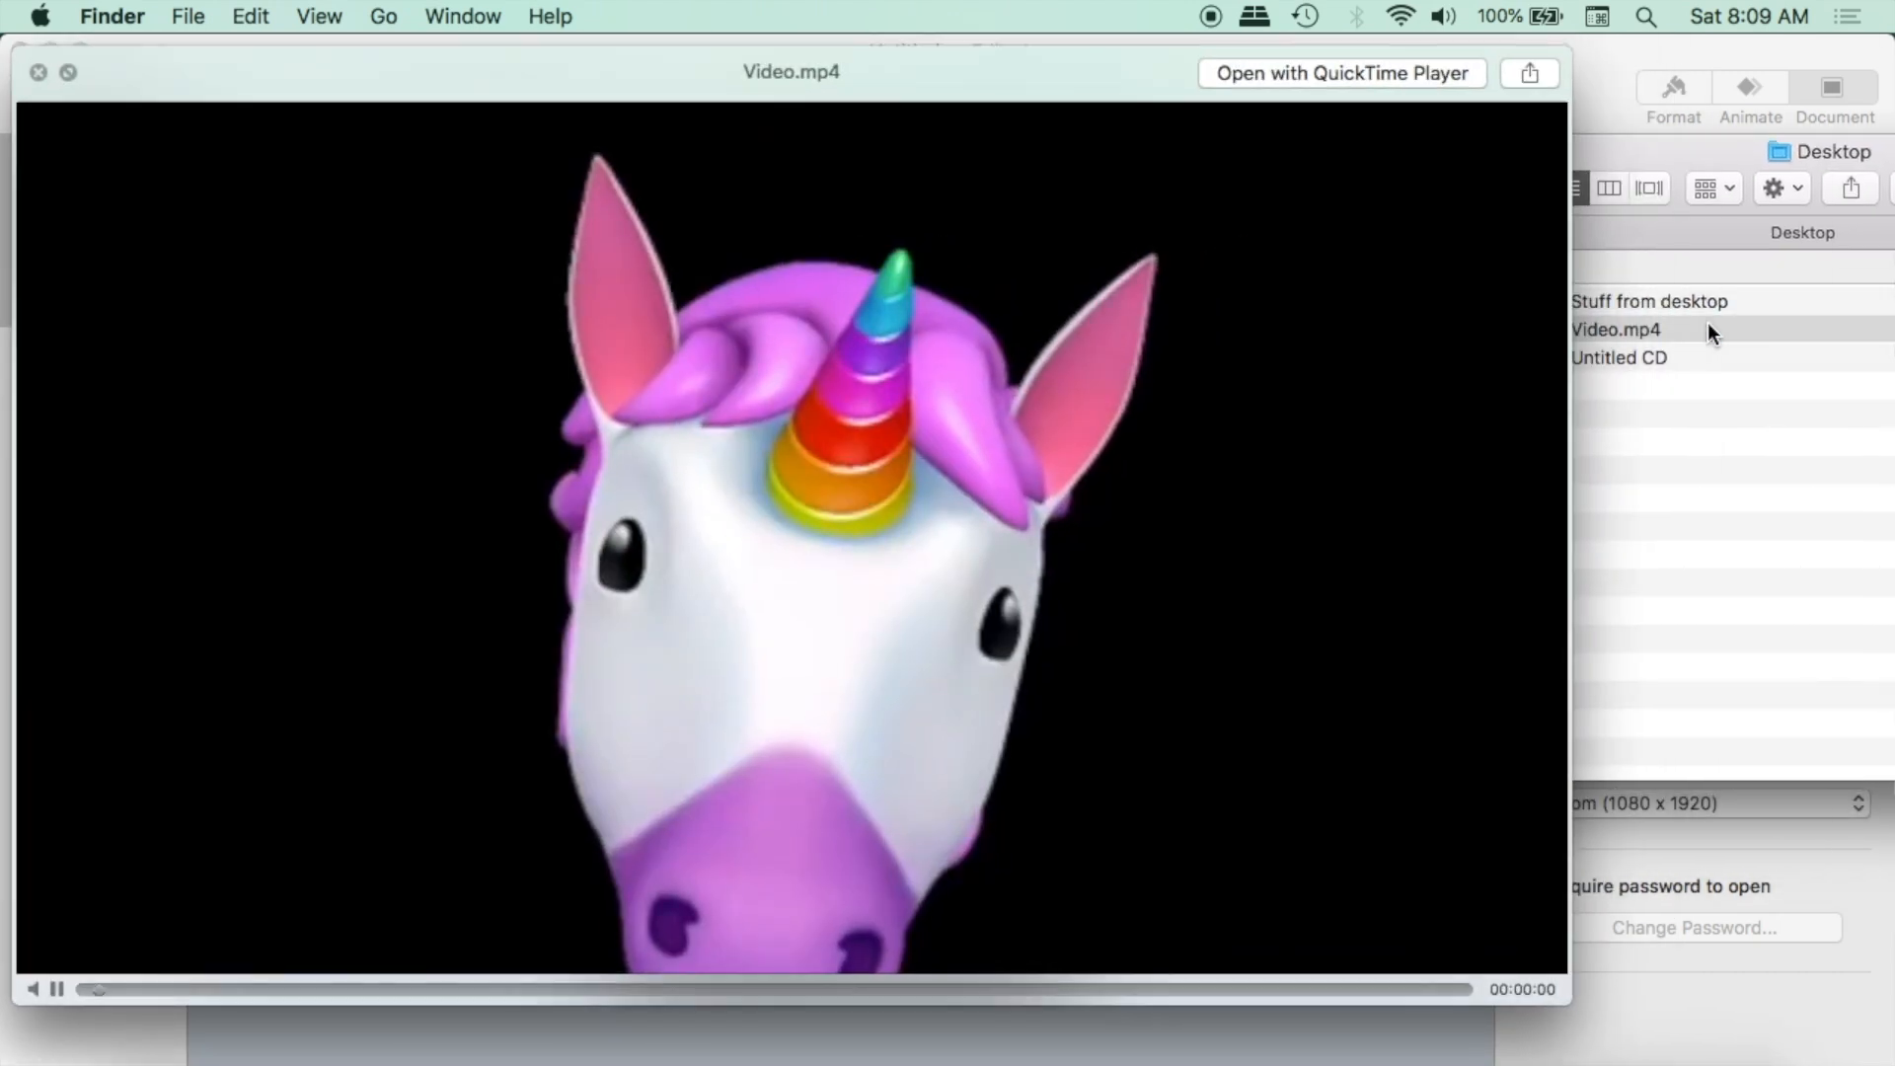
pyautogui.press('space')
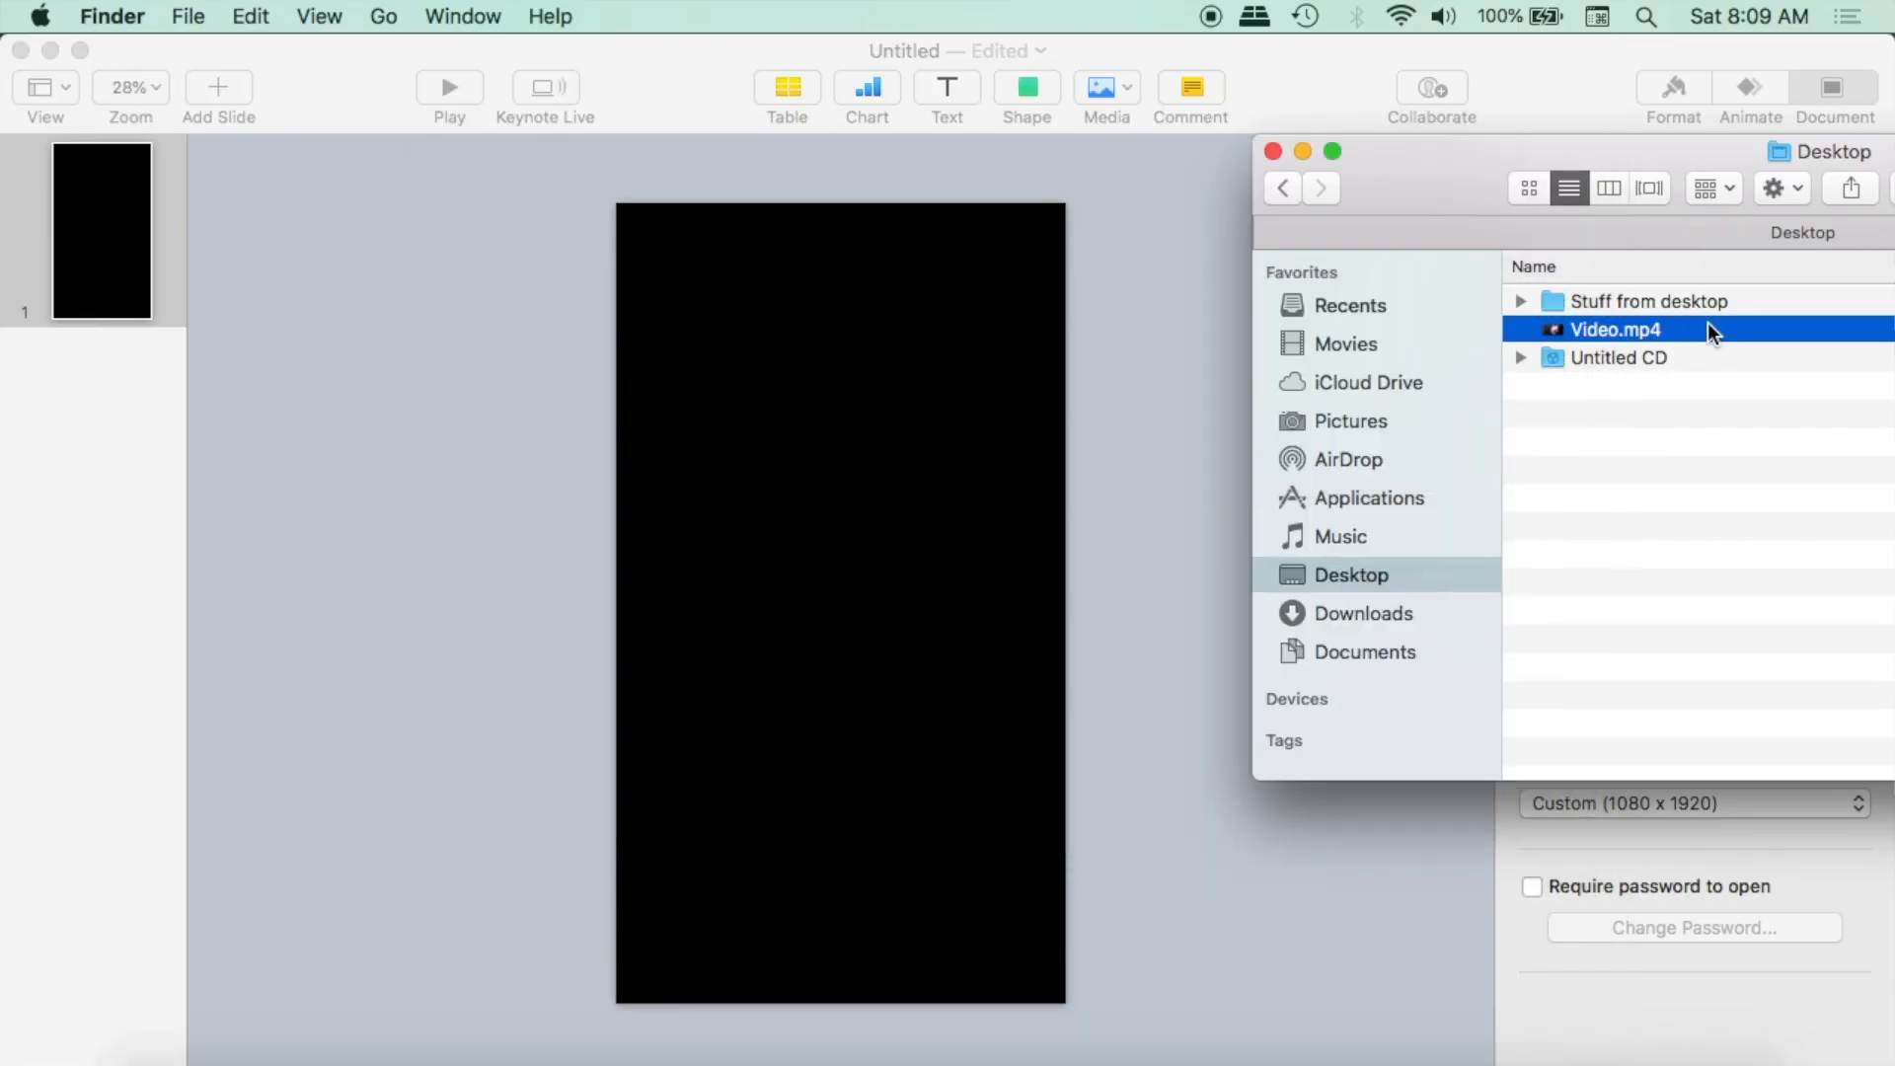
pyautogui.moveTo(1708, 322); pyautogui.dragTo(892, 610)
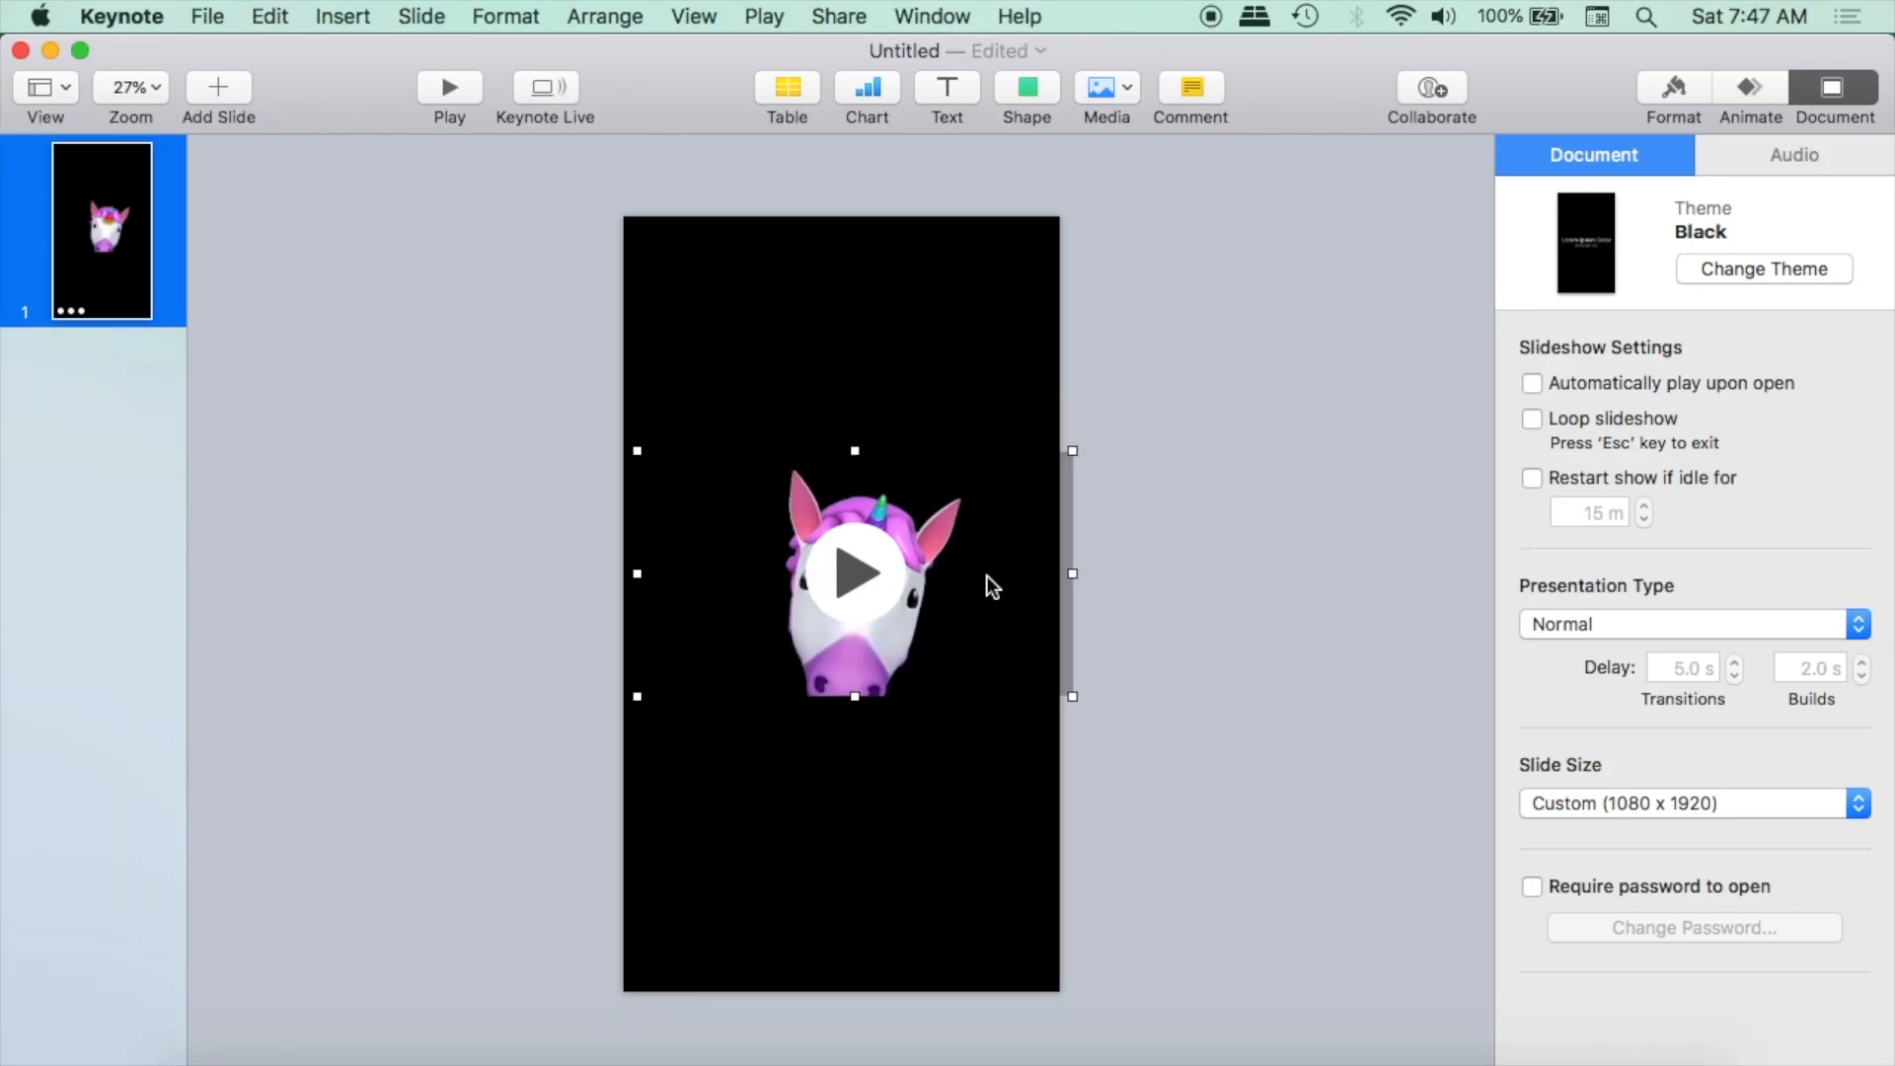
# - Centre the inserted video horizontally and vertically on the slide
pyautogui.moveTo(986, 576)
pyautogui.mouseDown()
pyautogui.moveTo(979, 542)
pyautogui.moveTo(978, 622)
pyautogui.moveTo(975, 601)
pyautogui.moveTo(918, 595)
pyautogui.moveTo(1041, 602)
pyautogui.moveTo(973, 601)
pyautogui.mouseUp()
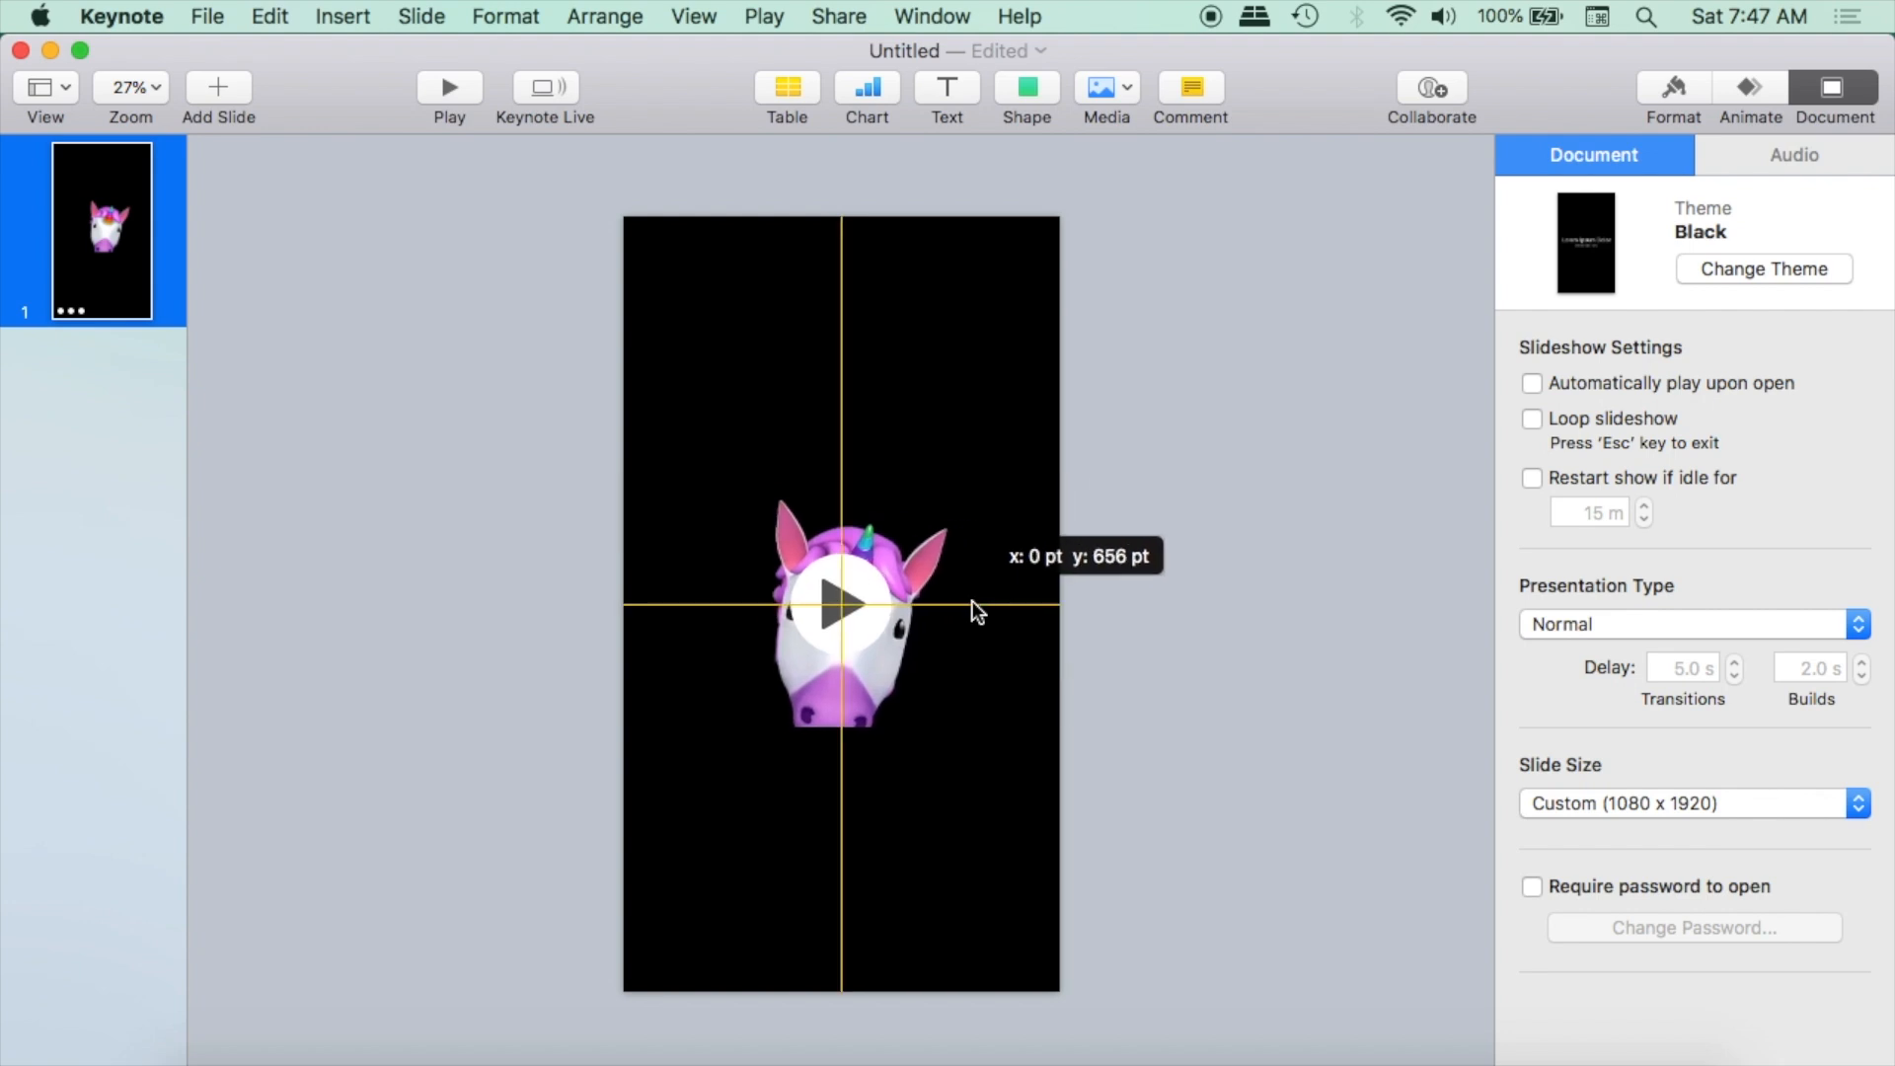
pyautogui.moveTo(973, 601); pyautogui.dragTo(975, 605)
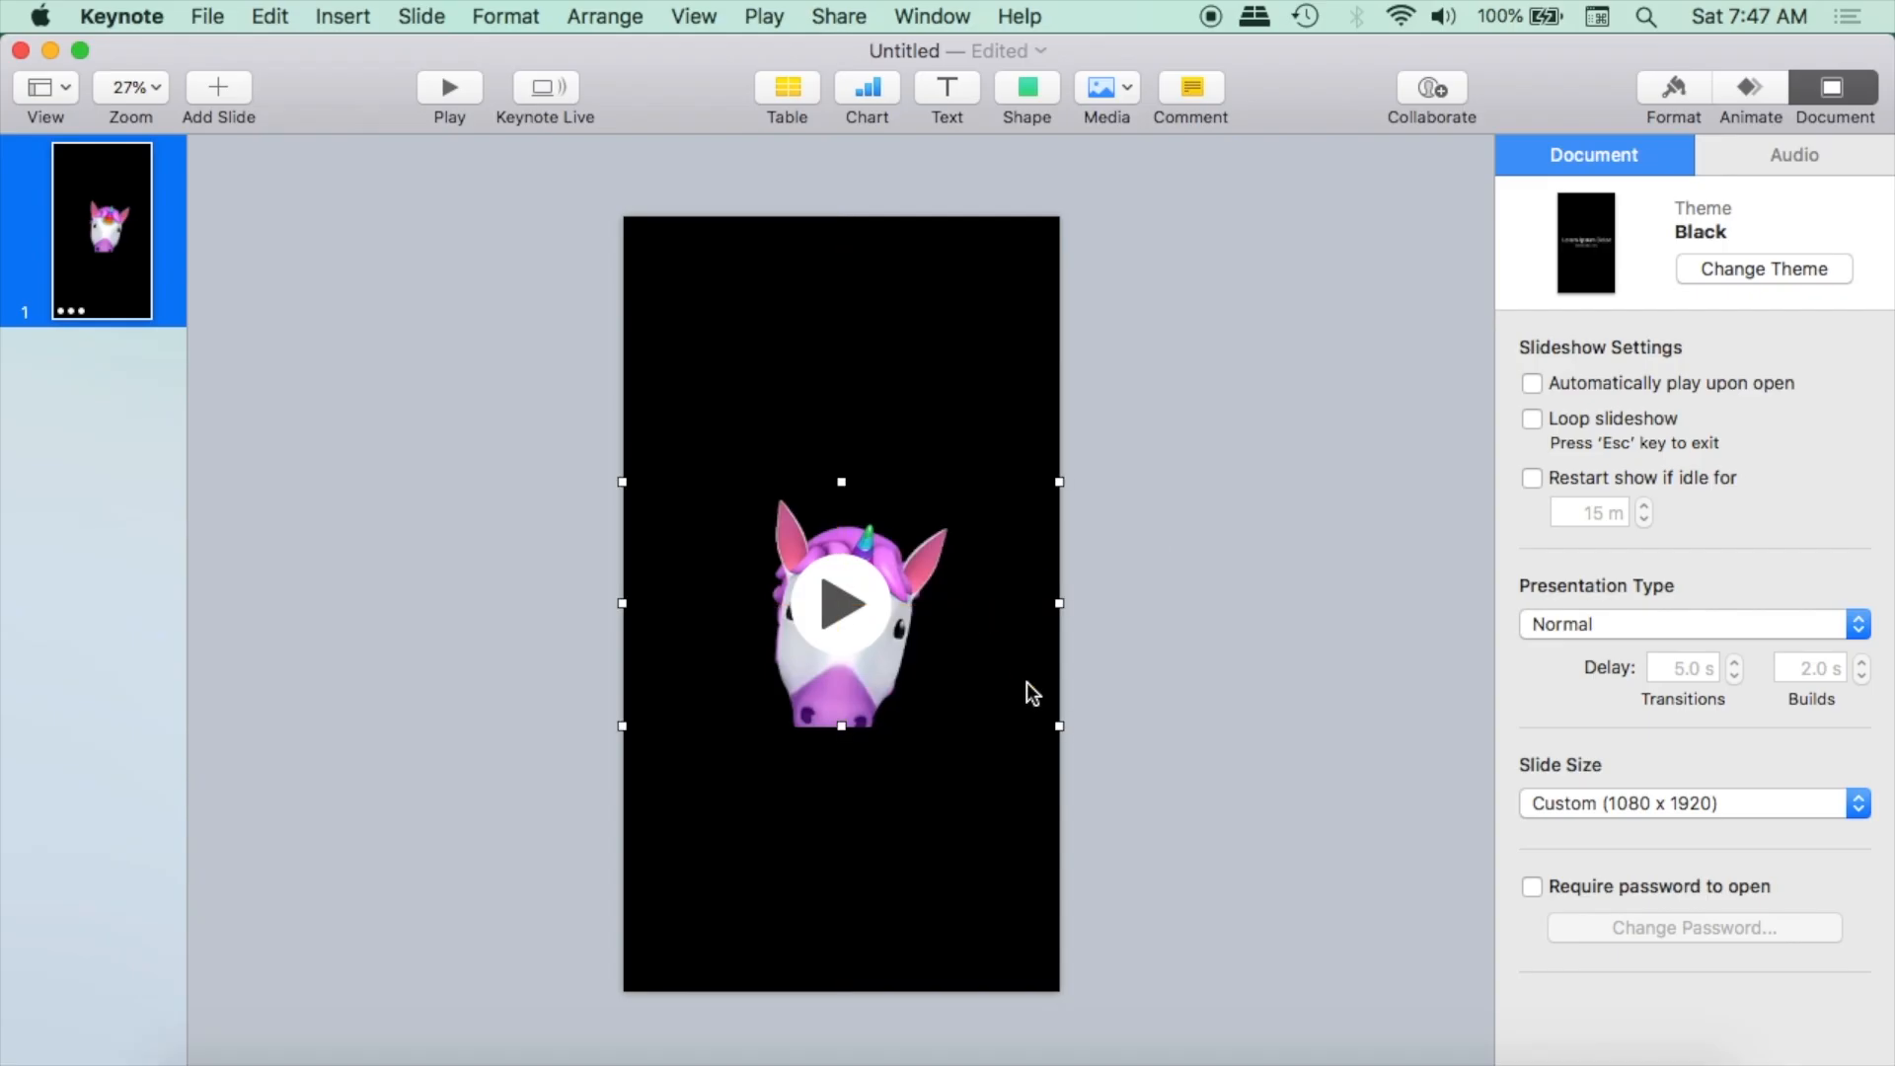
pyautogui.click(1130, 619)
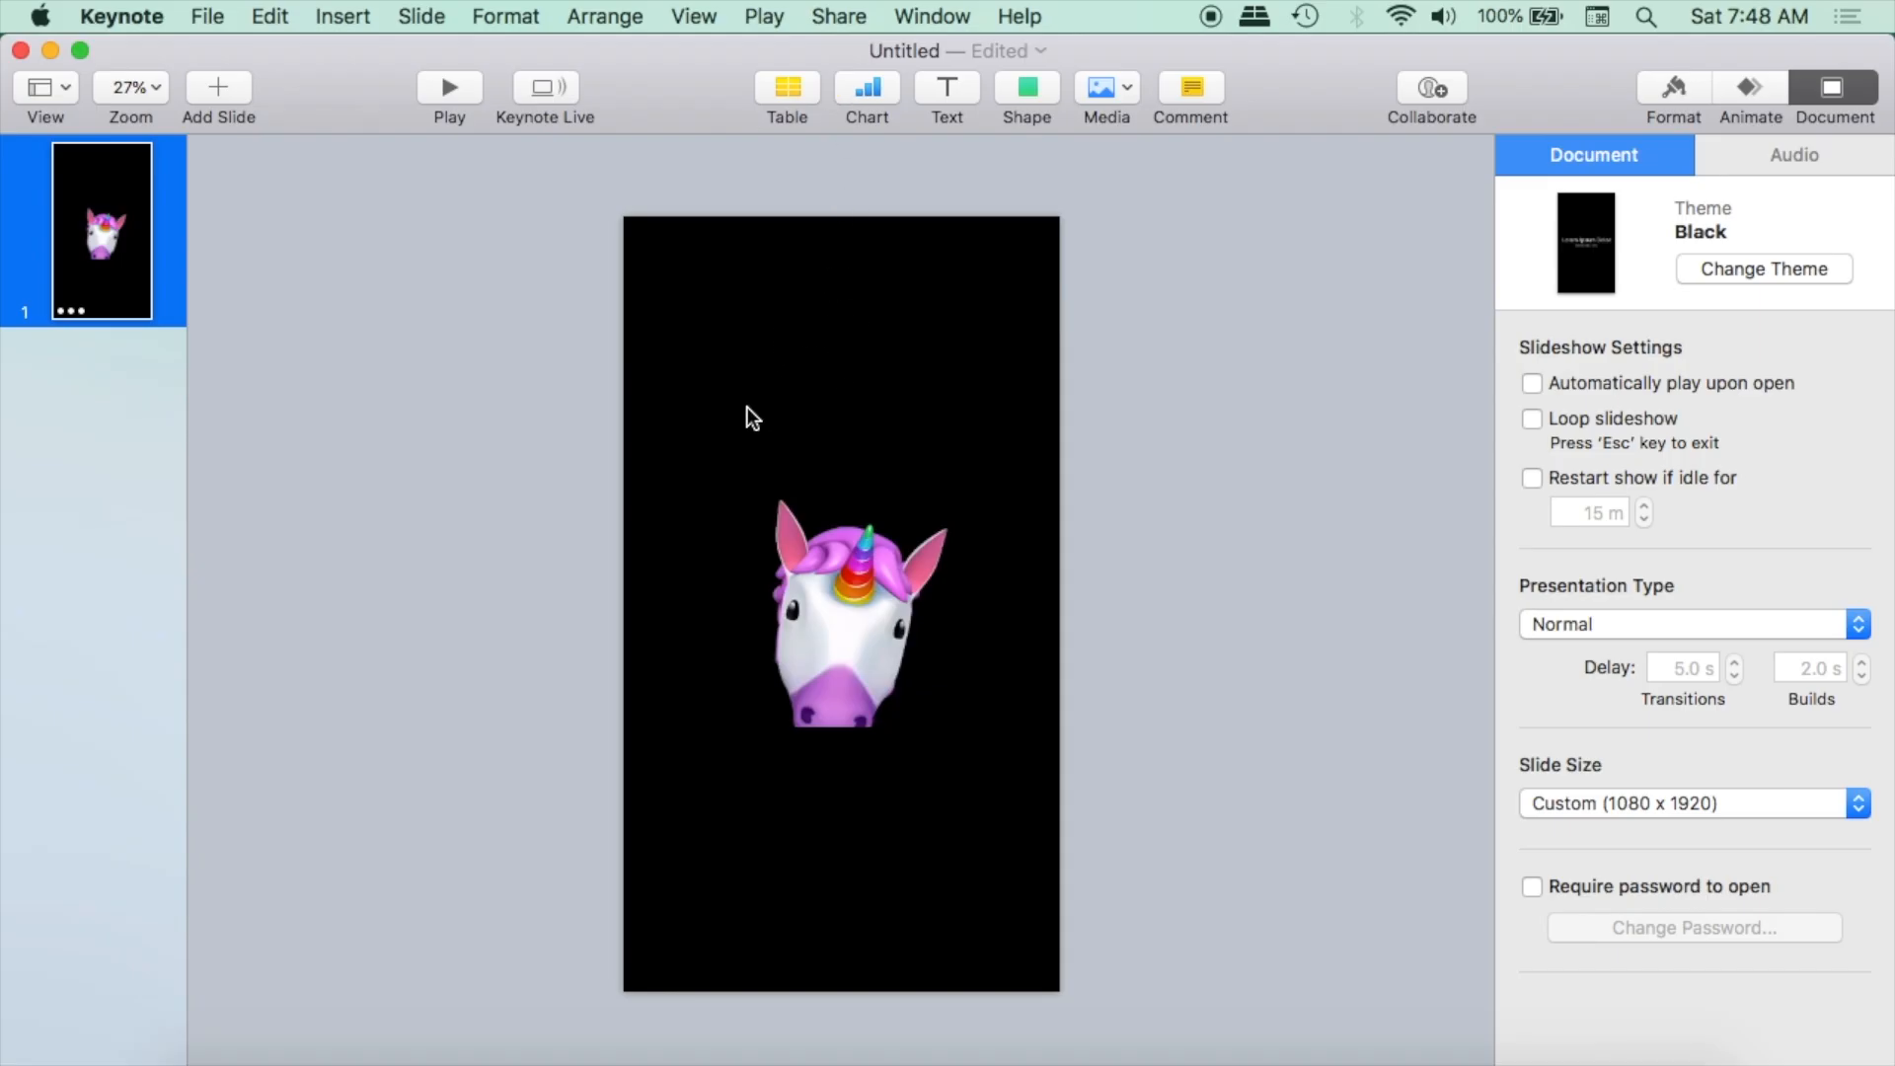
# - Enlarge the video proportionally to about 1903 by 1070 pt and recentre it on the slide
pyautogui.click(867, 596)
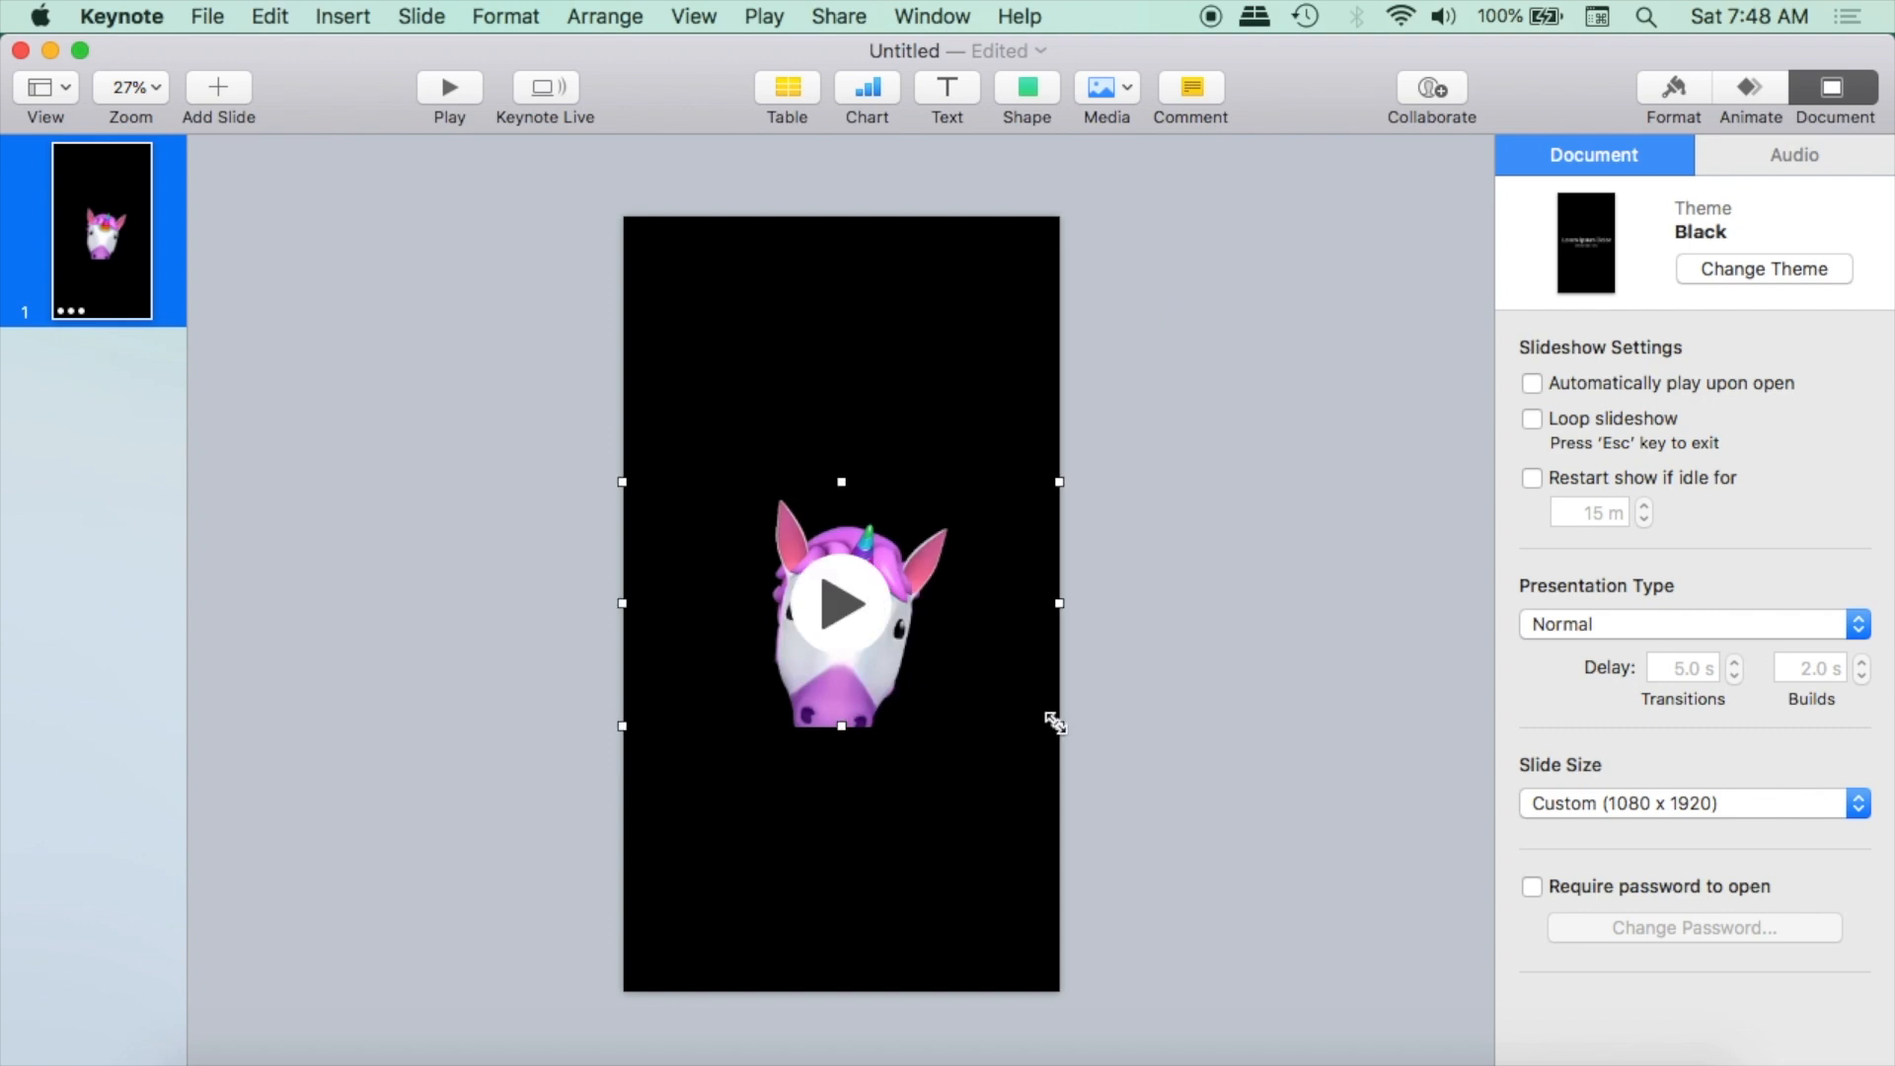
pyautogui.moveTo(1055, 723); pyautogui.dragTo(1352, 972)
pyautogui.moveTo(1243, 744); pyautogui.dragTo(1086, 661)
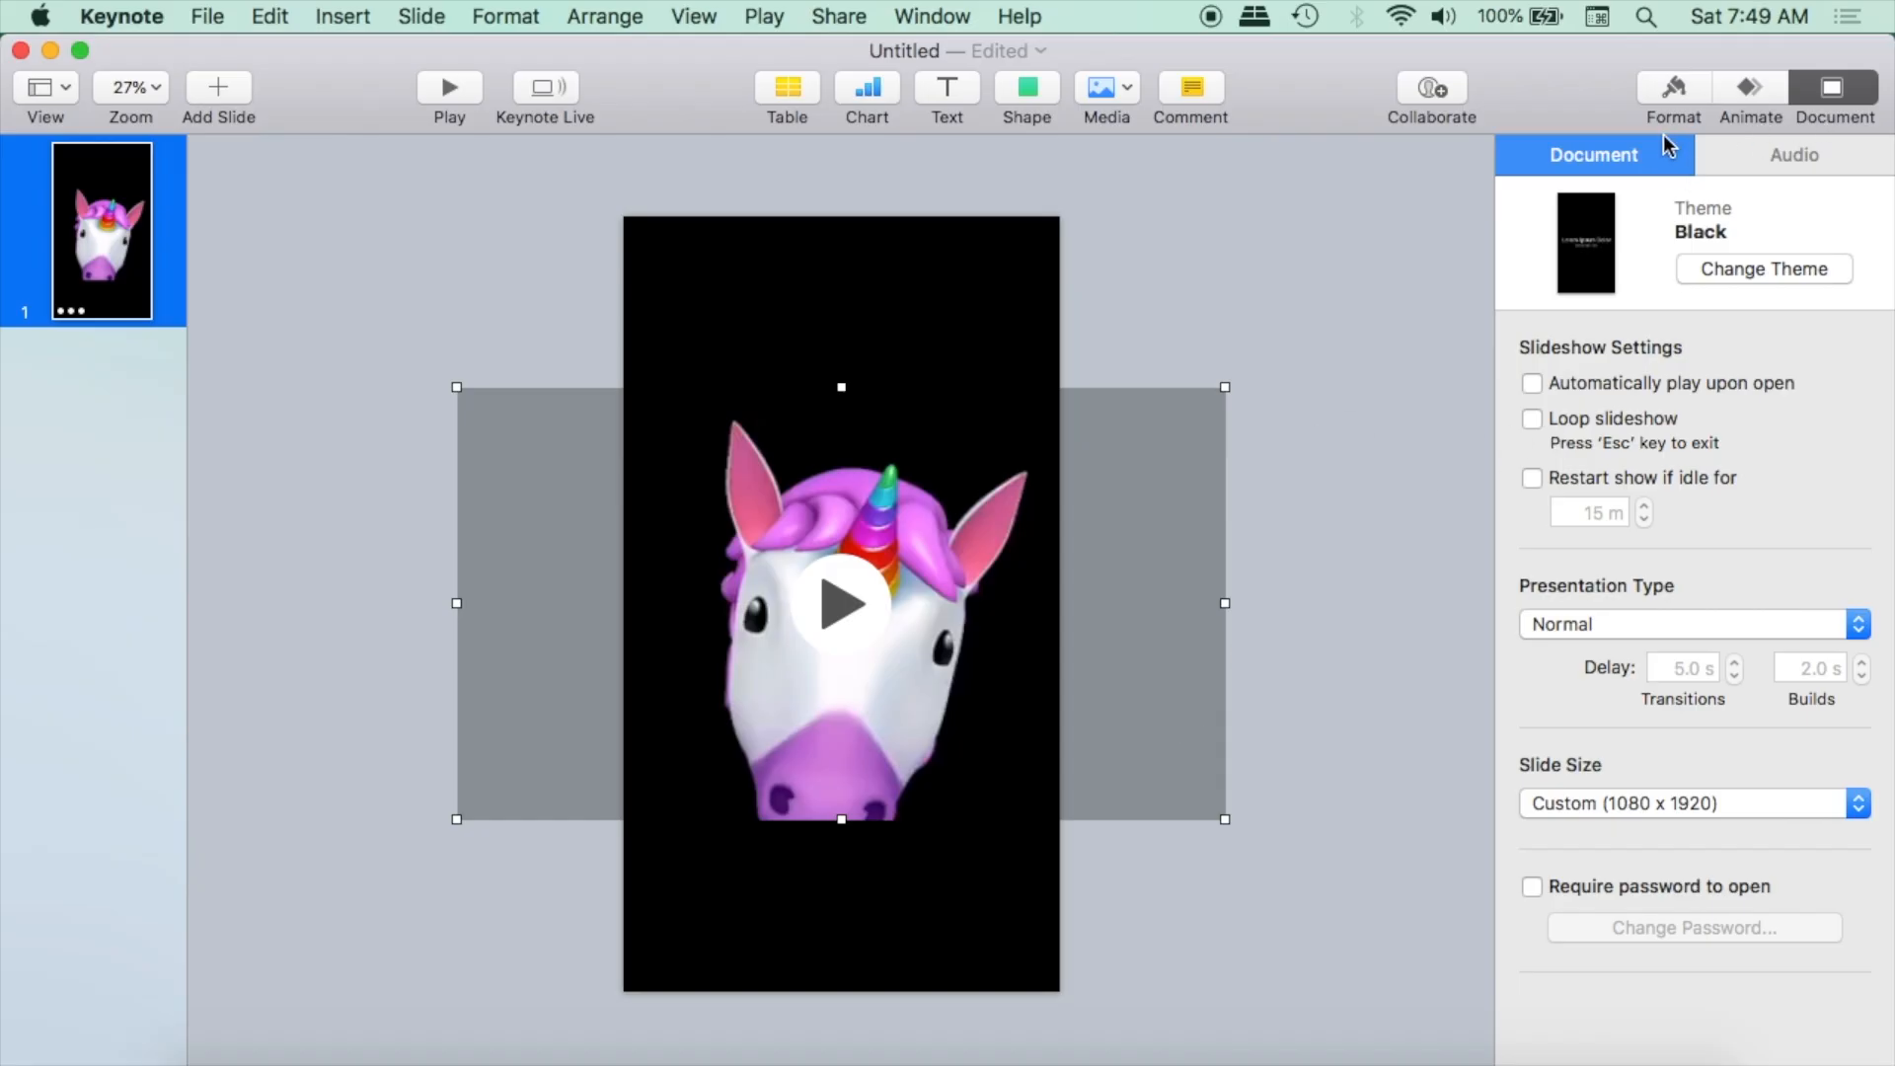
# - Set the video's height to 1920 pt with constrained proportions and centre it so it fills the vertical slide
pyautogui.click(1680, 86)
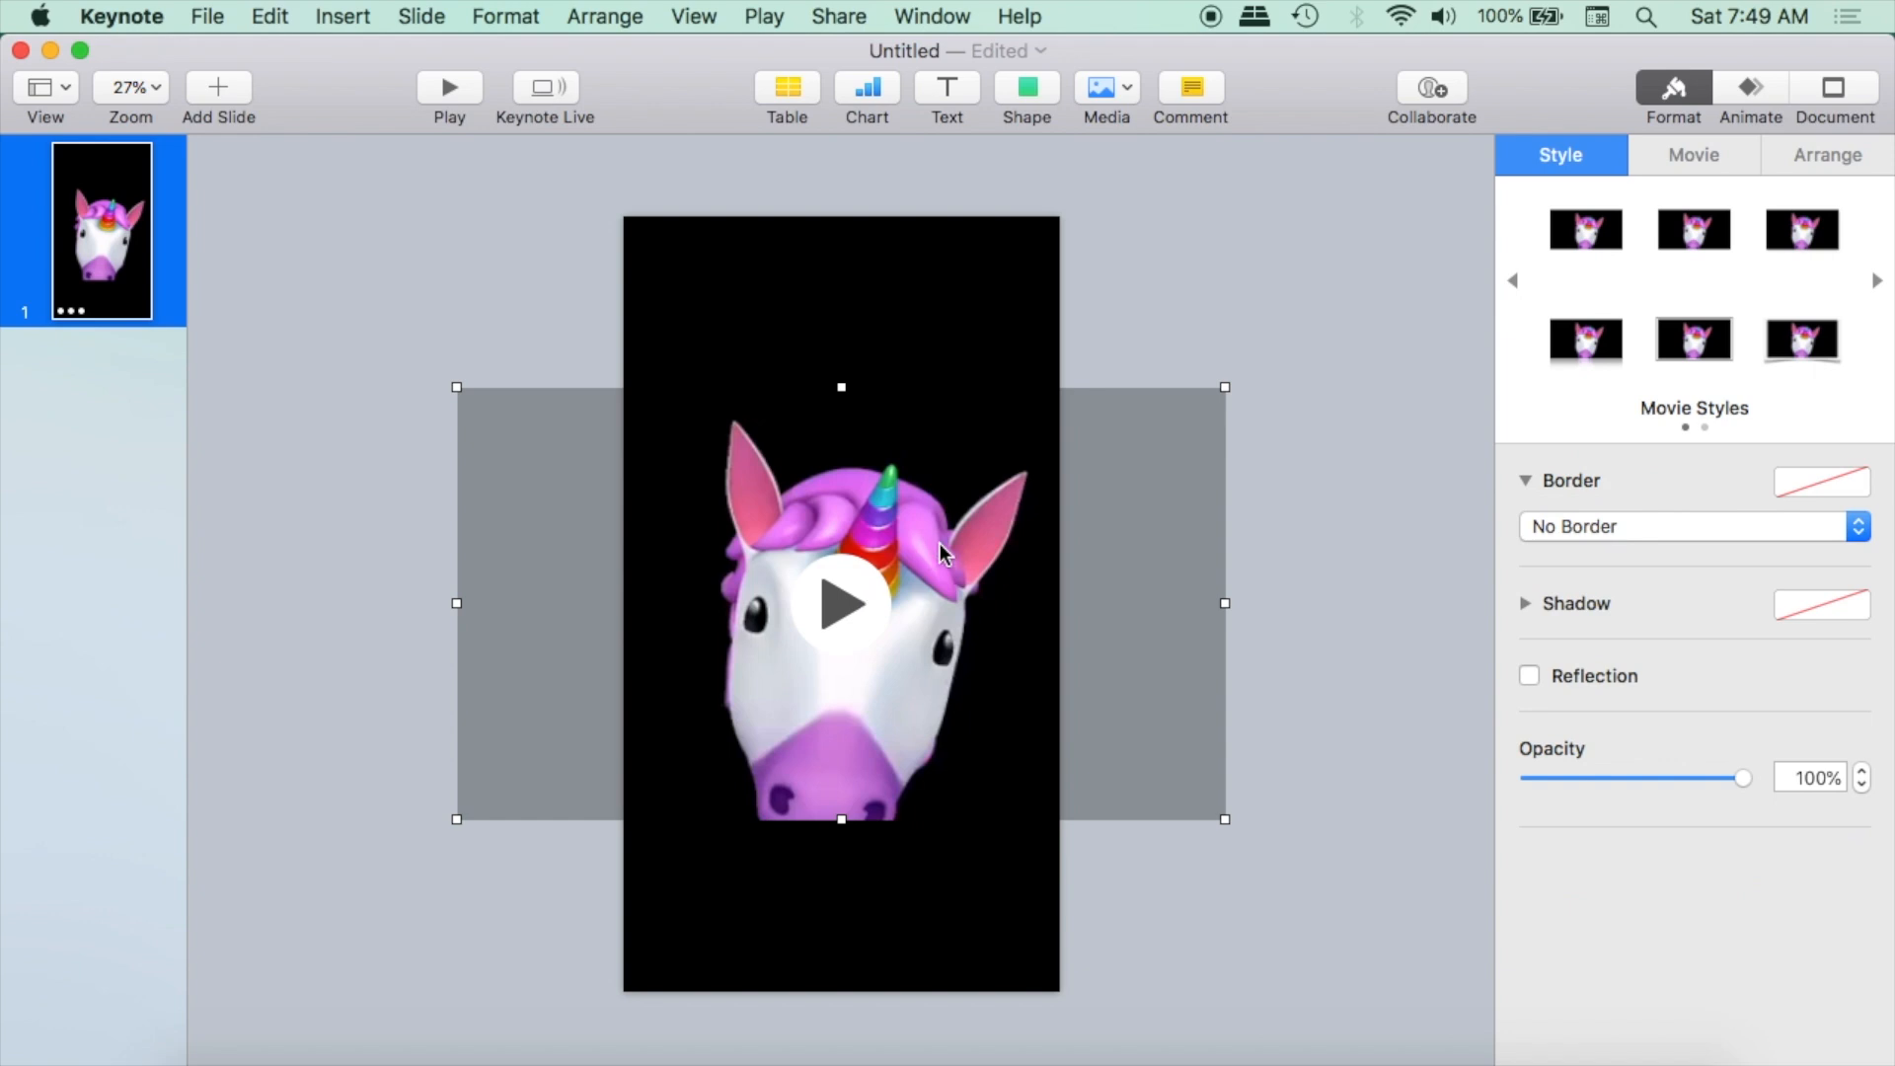
pyautogui.click(1821, 158)
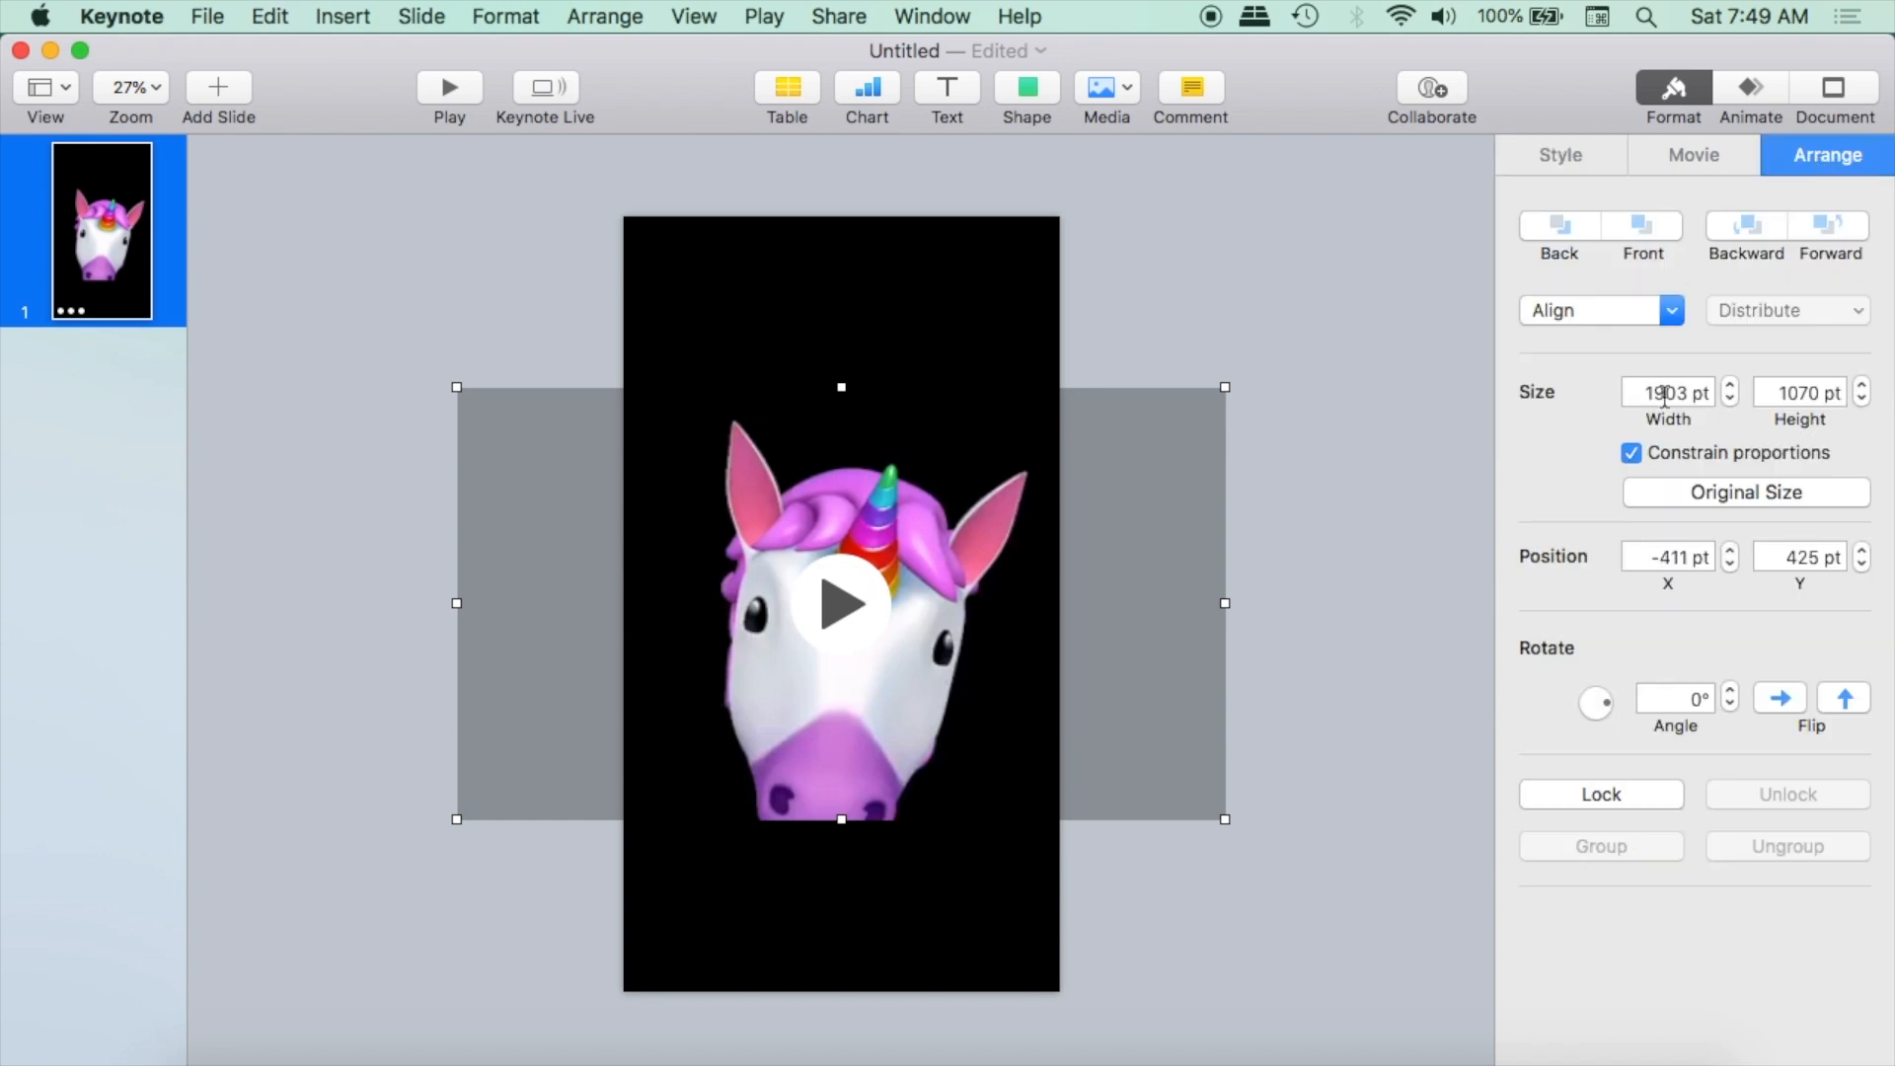
pyautogui.moveTo(1822, 388); pyautogui.dragTo(1789, 399)
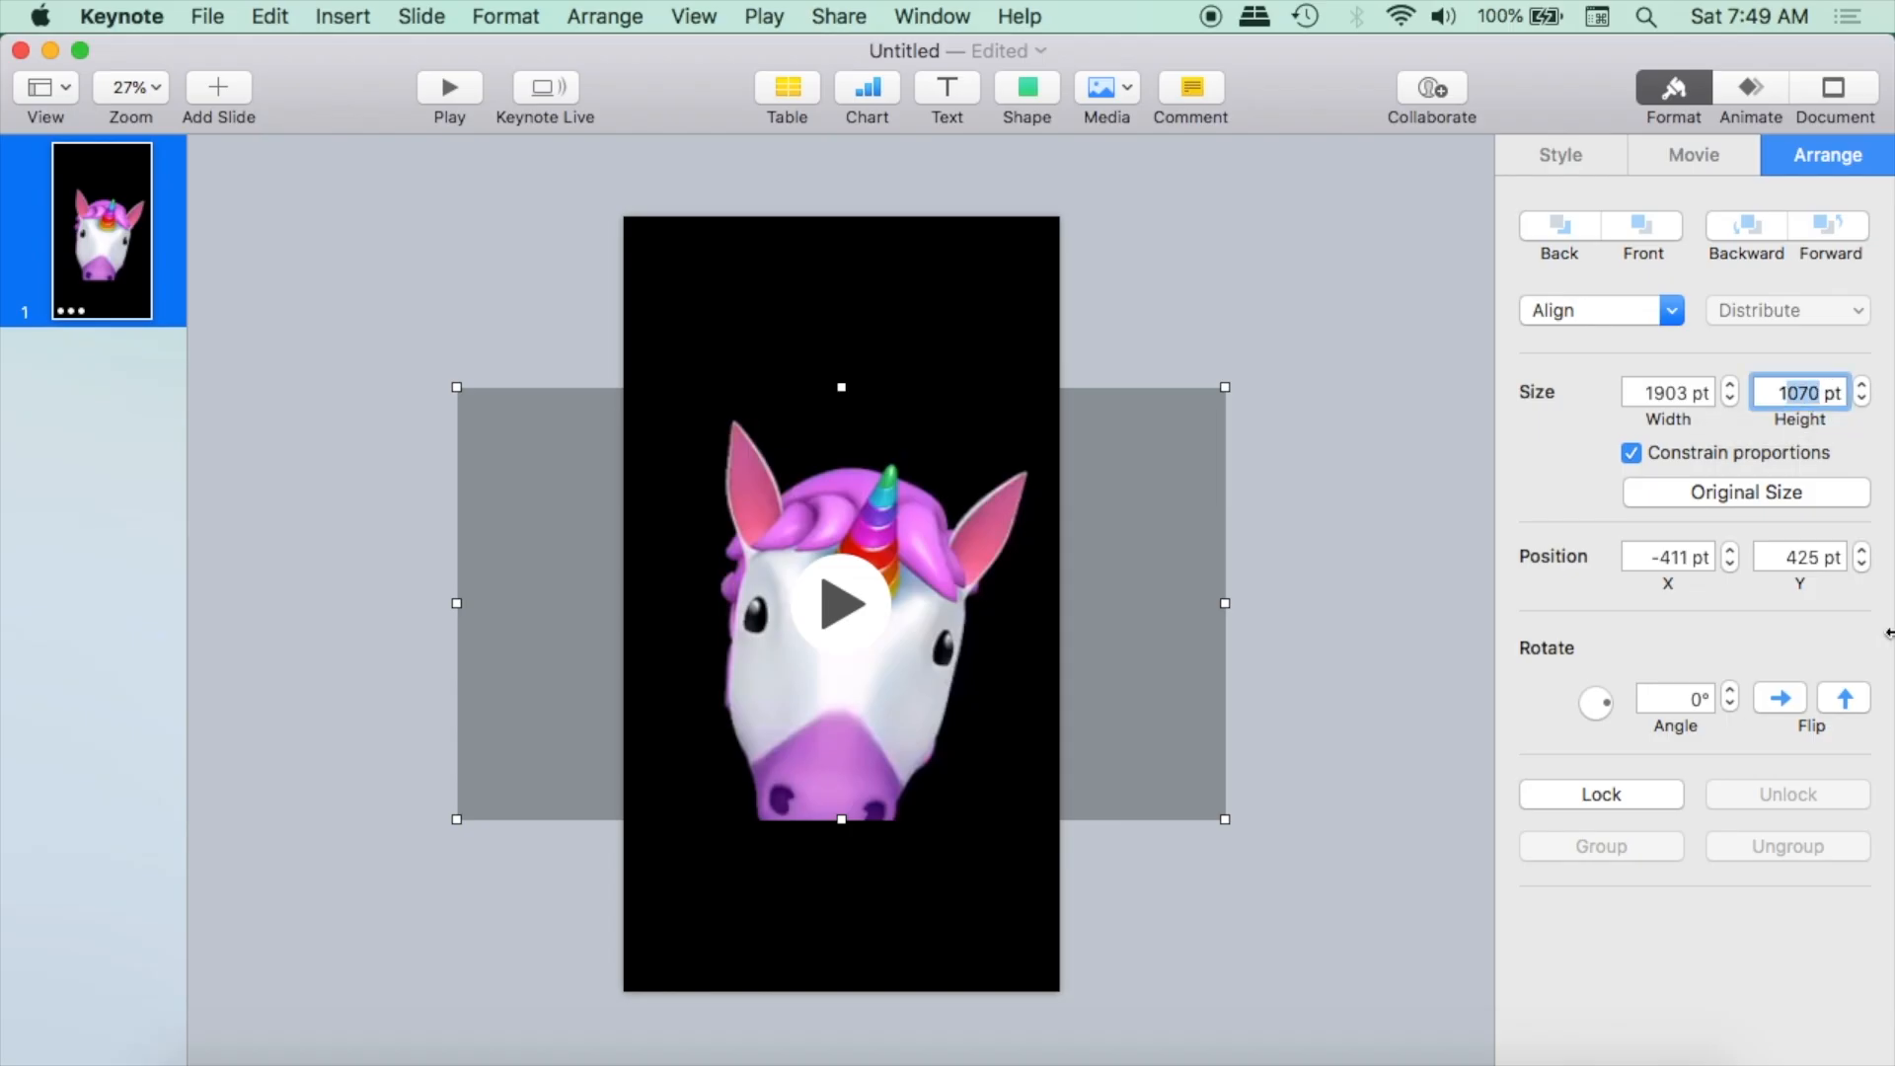
pyautogui.write('920')
pyautogui.press('Return')
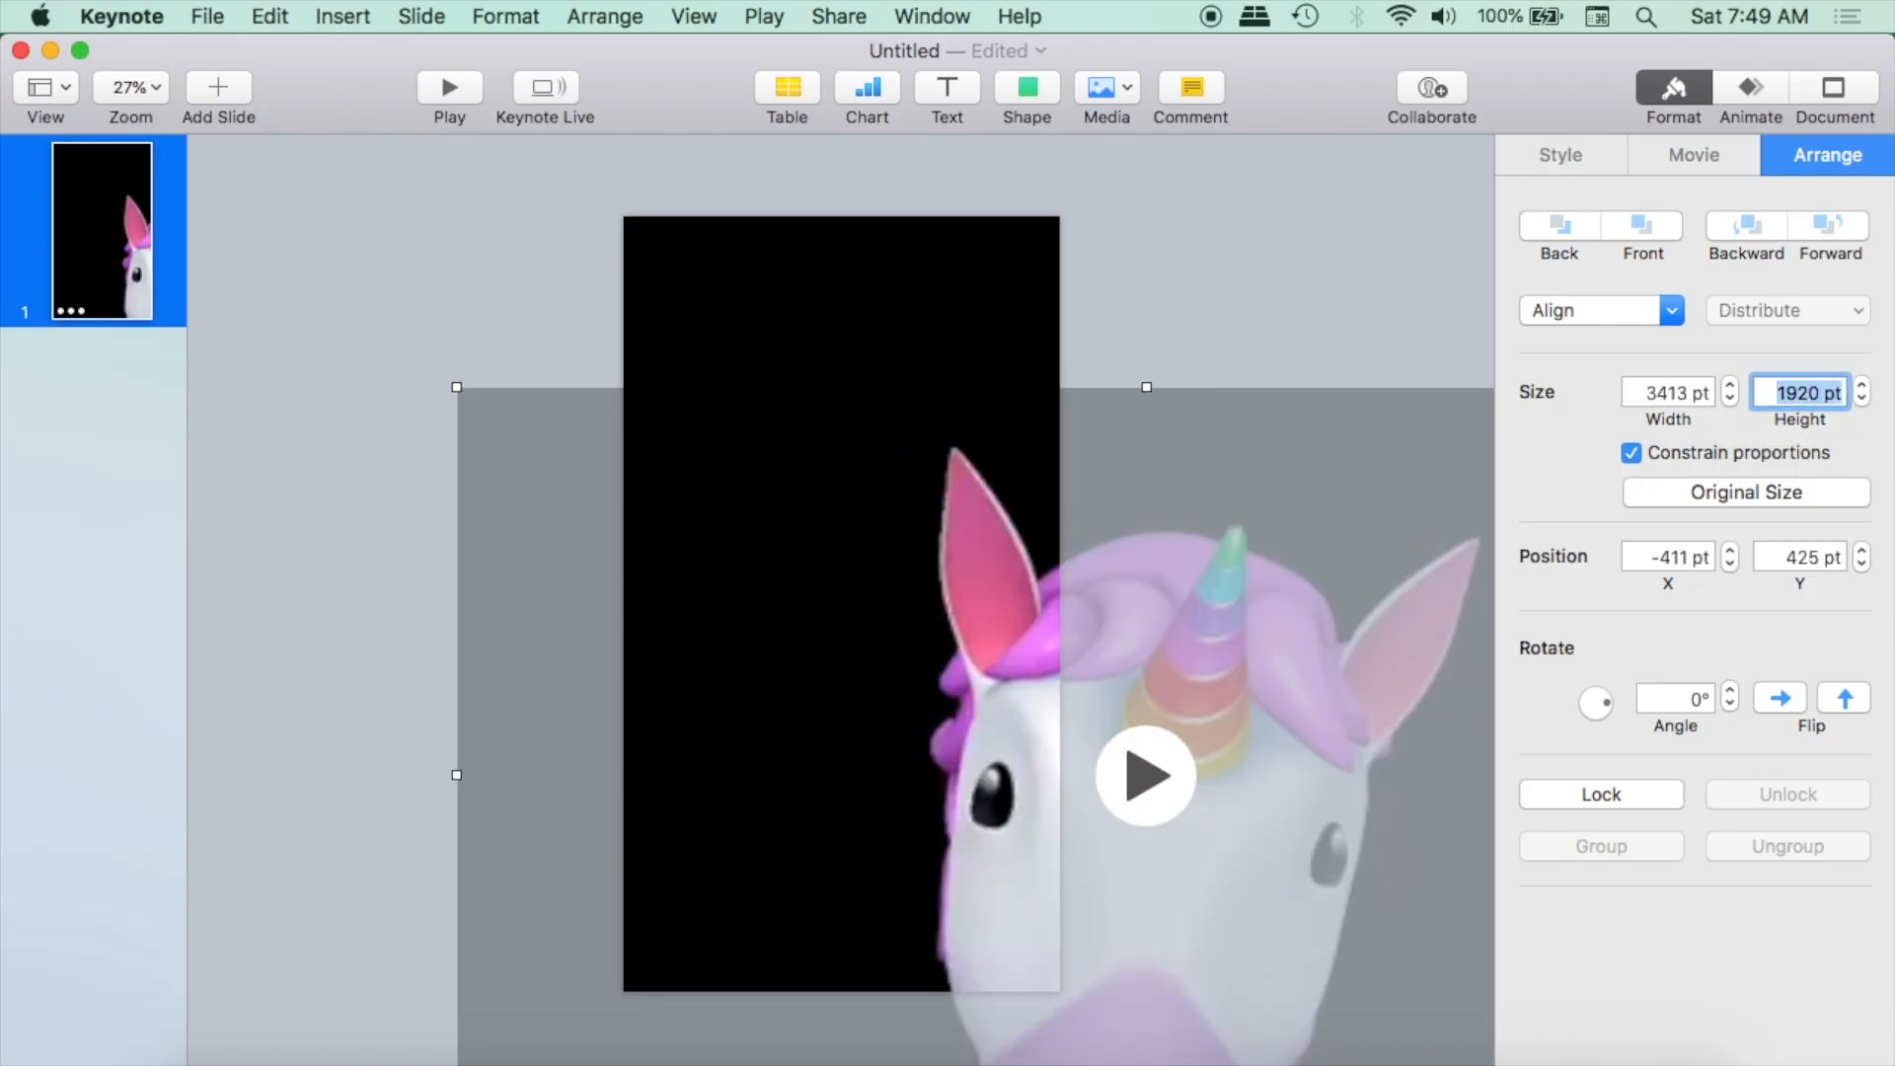
pyautogui.moveTo(1307, 776); pyautogui.dragTo(1006, 603)
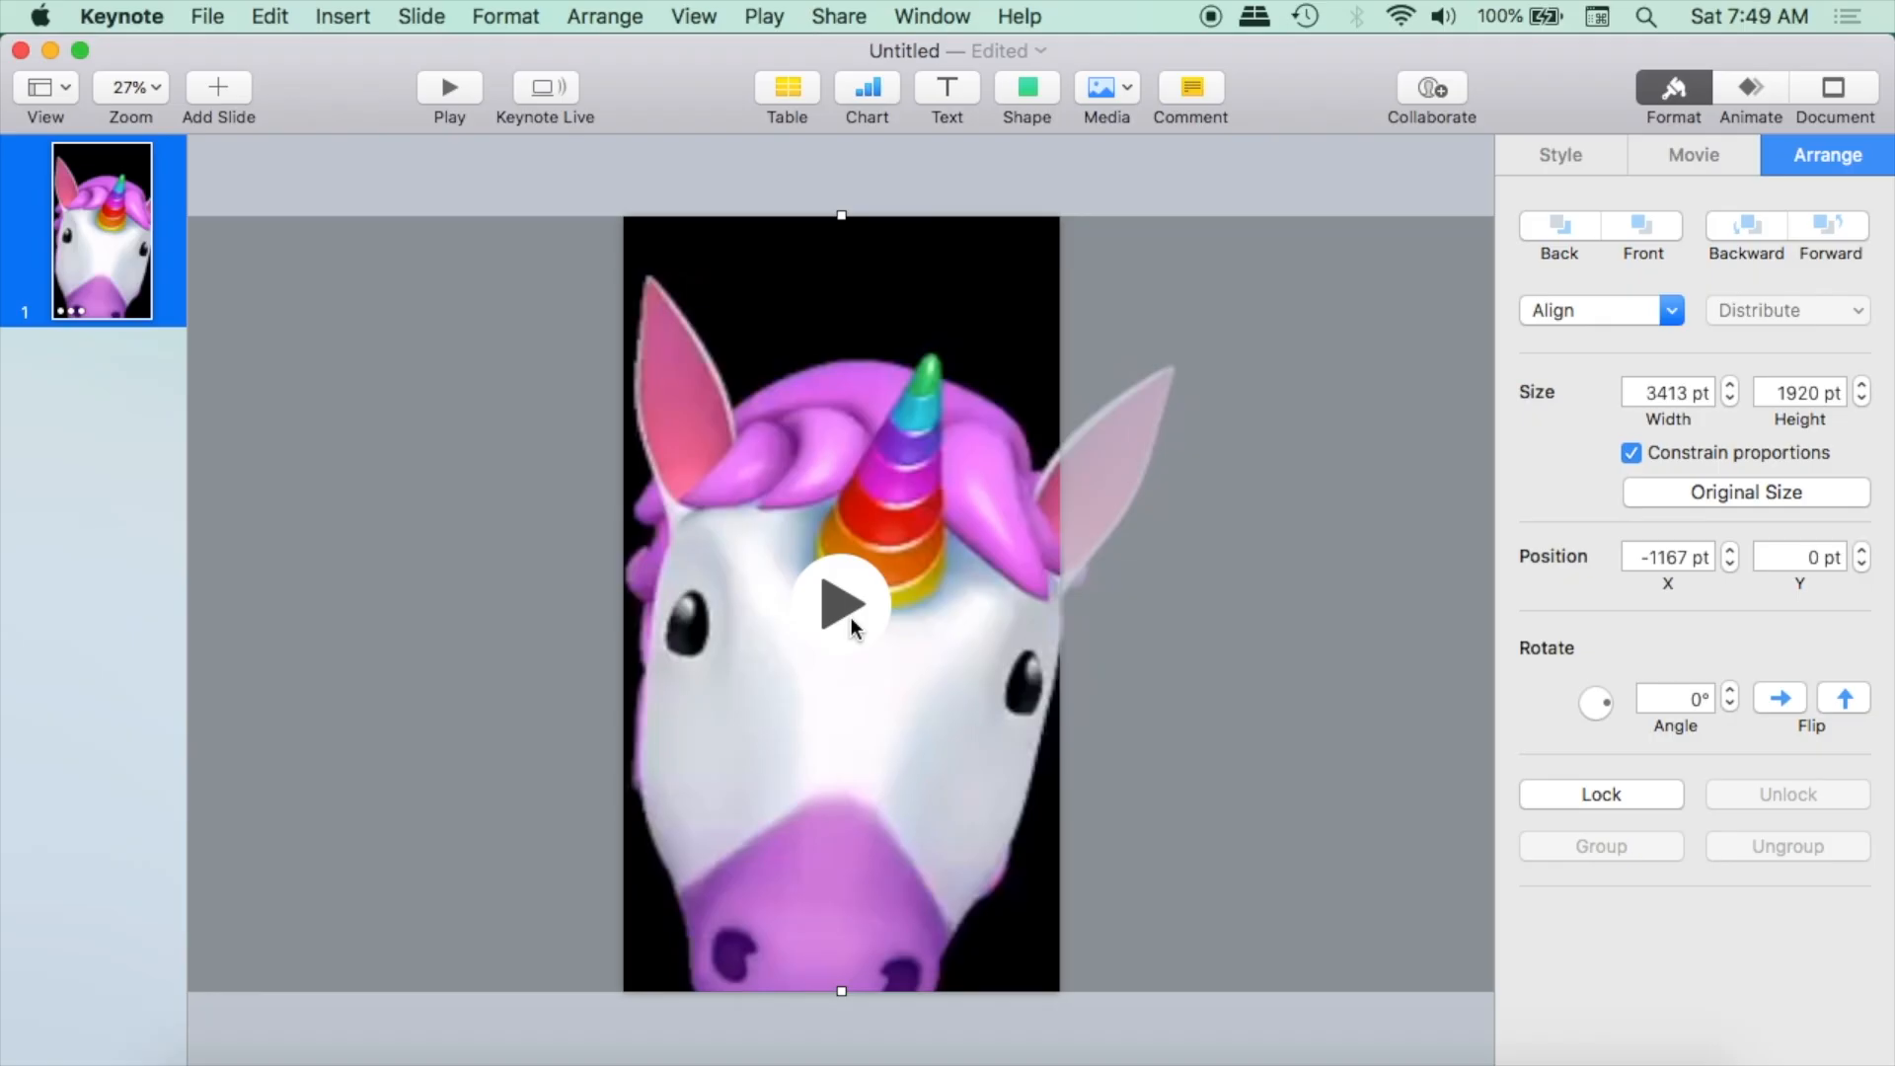
pyautogui.scroll(-2, 854, 628)
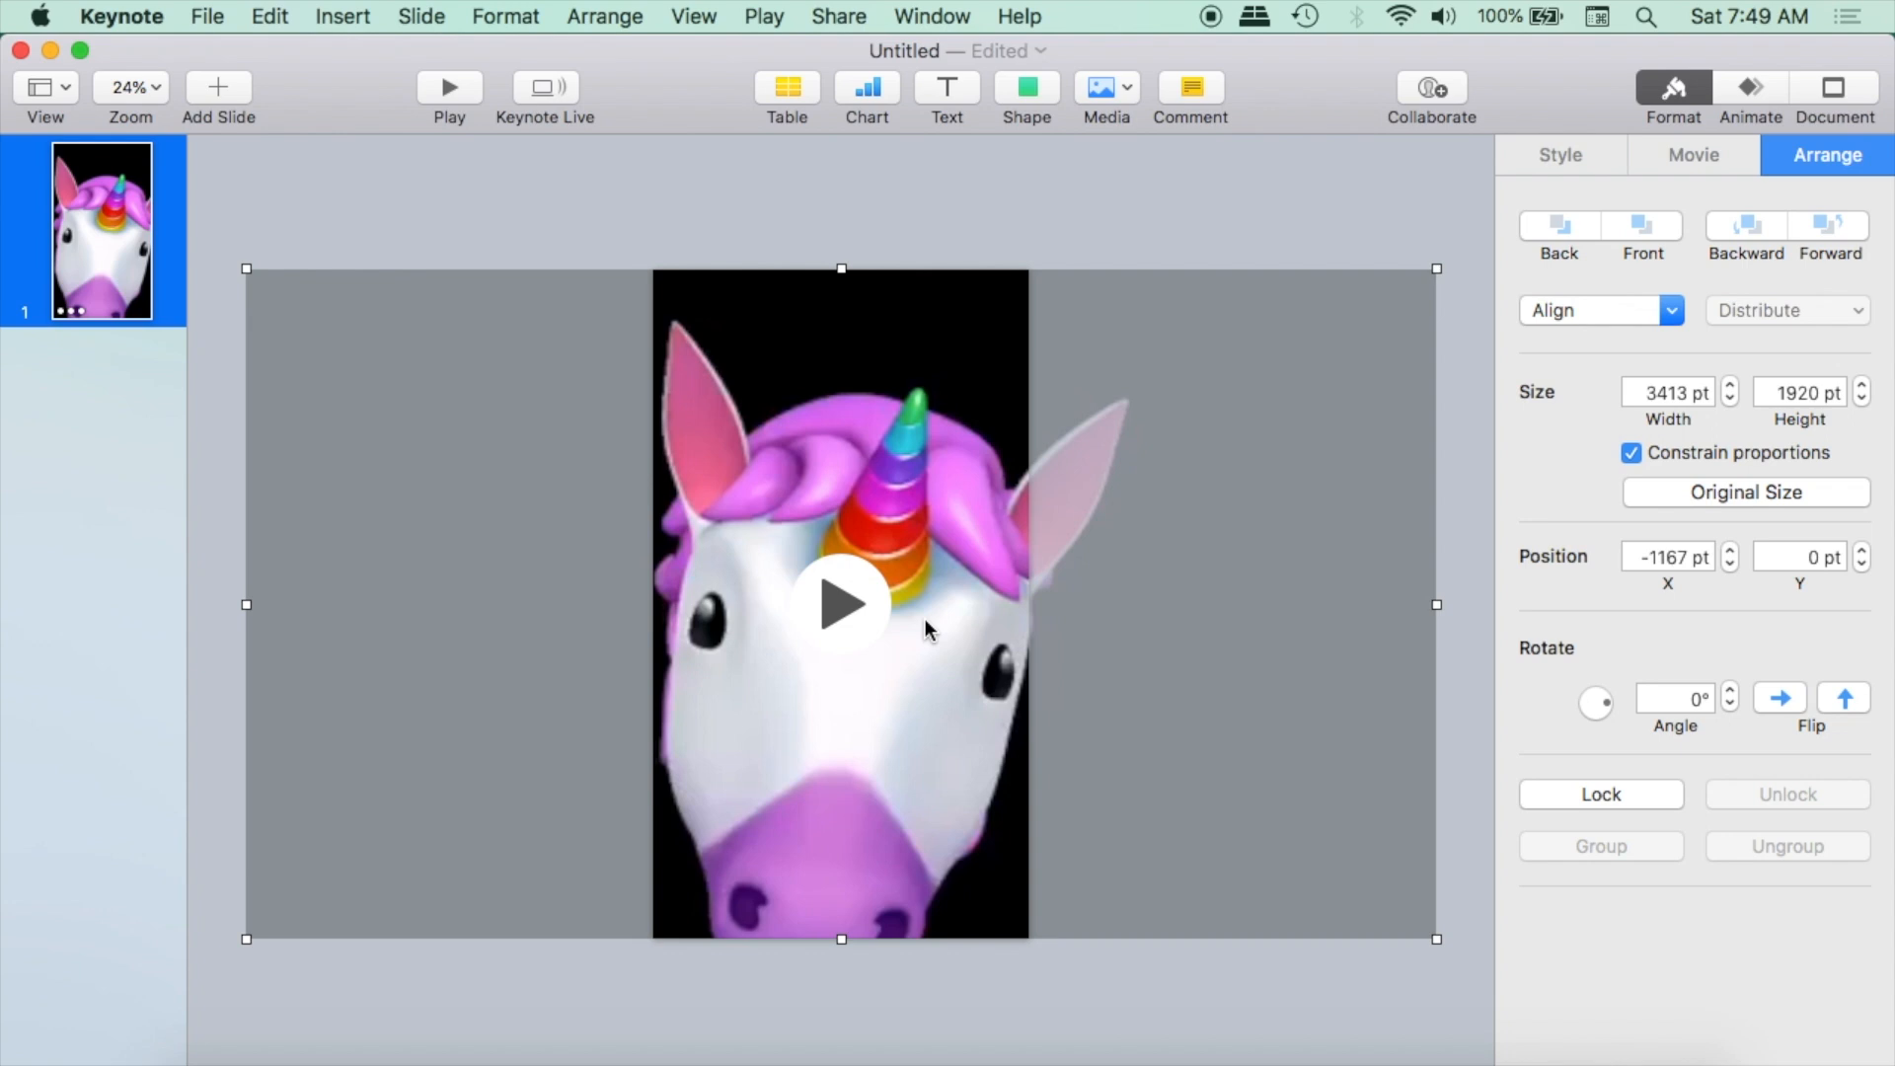
# - Configure a movie export with 0 seconds for both next slide and next build and 1080p resolution, then proceed to the save settings
pyautogui.click(205, 14)
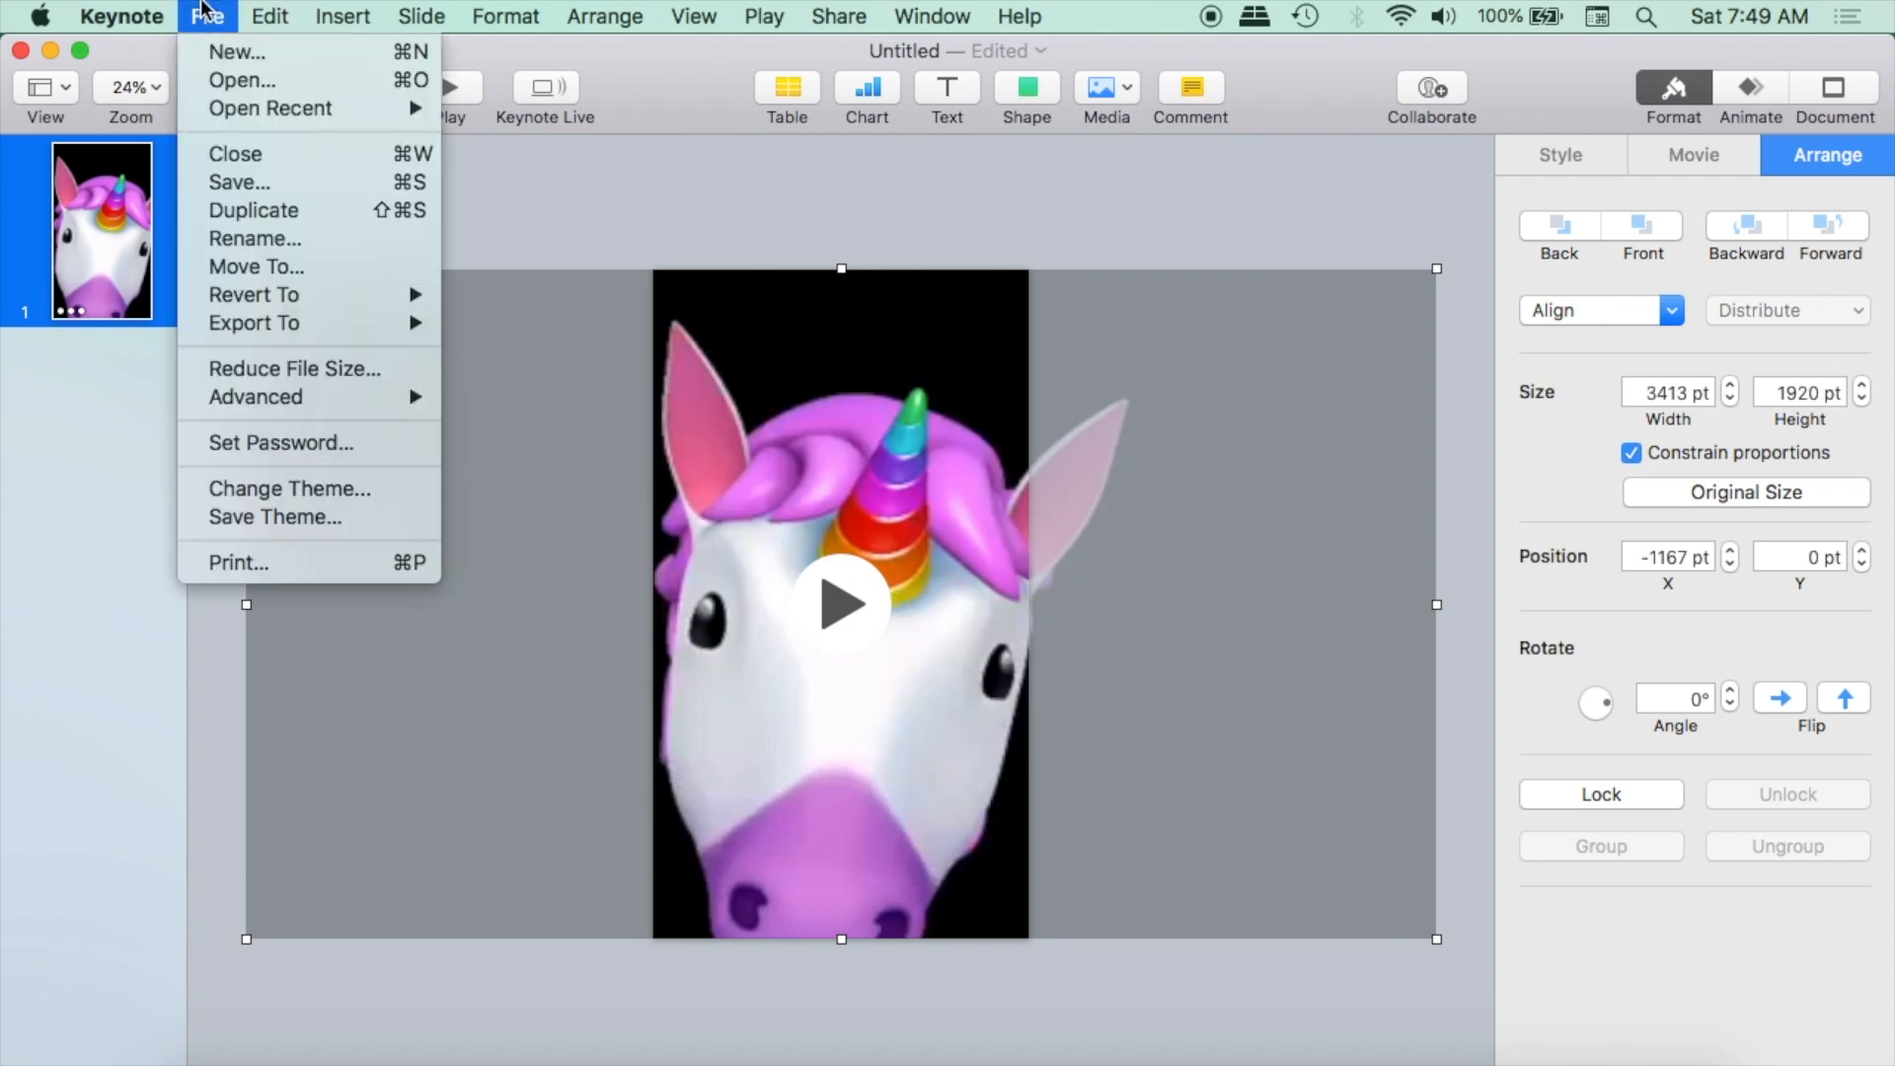
pyautogui.moveTo(348, 323)
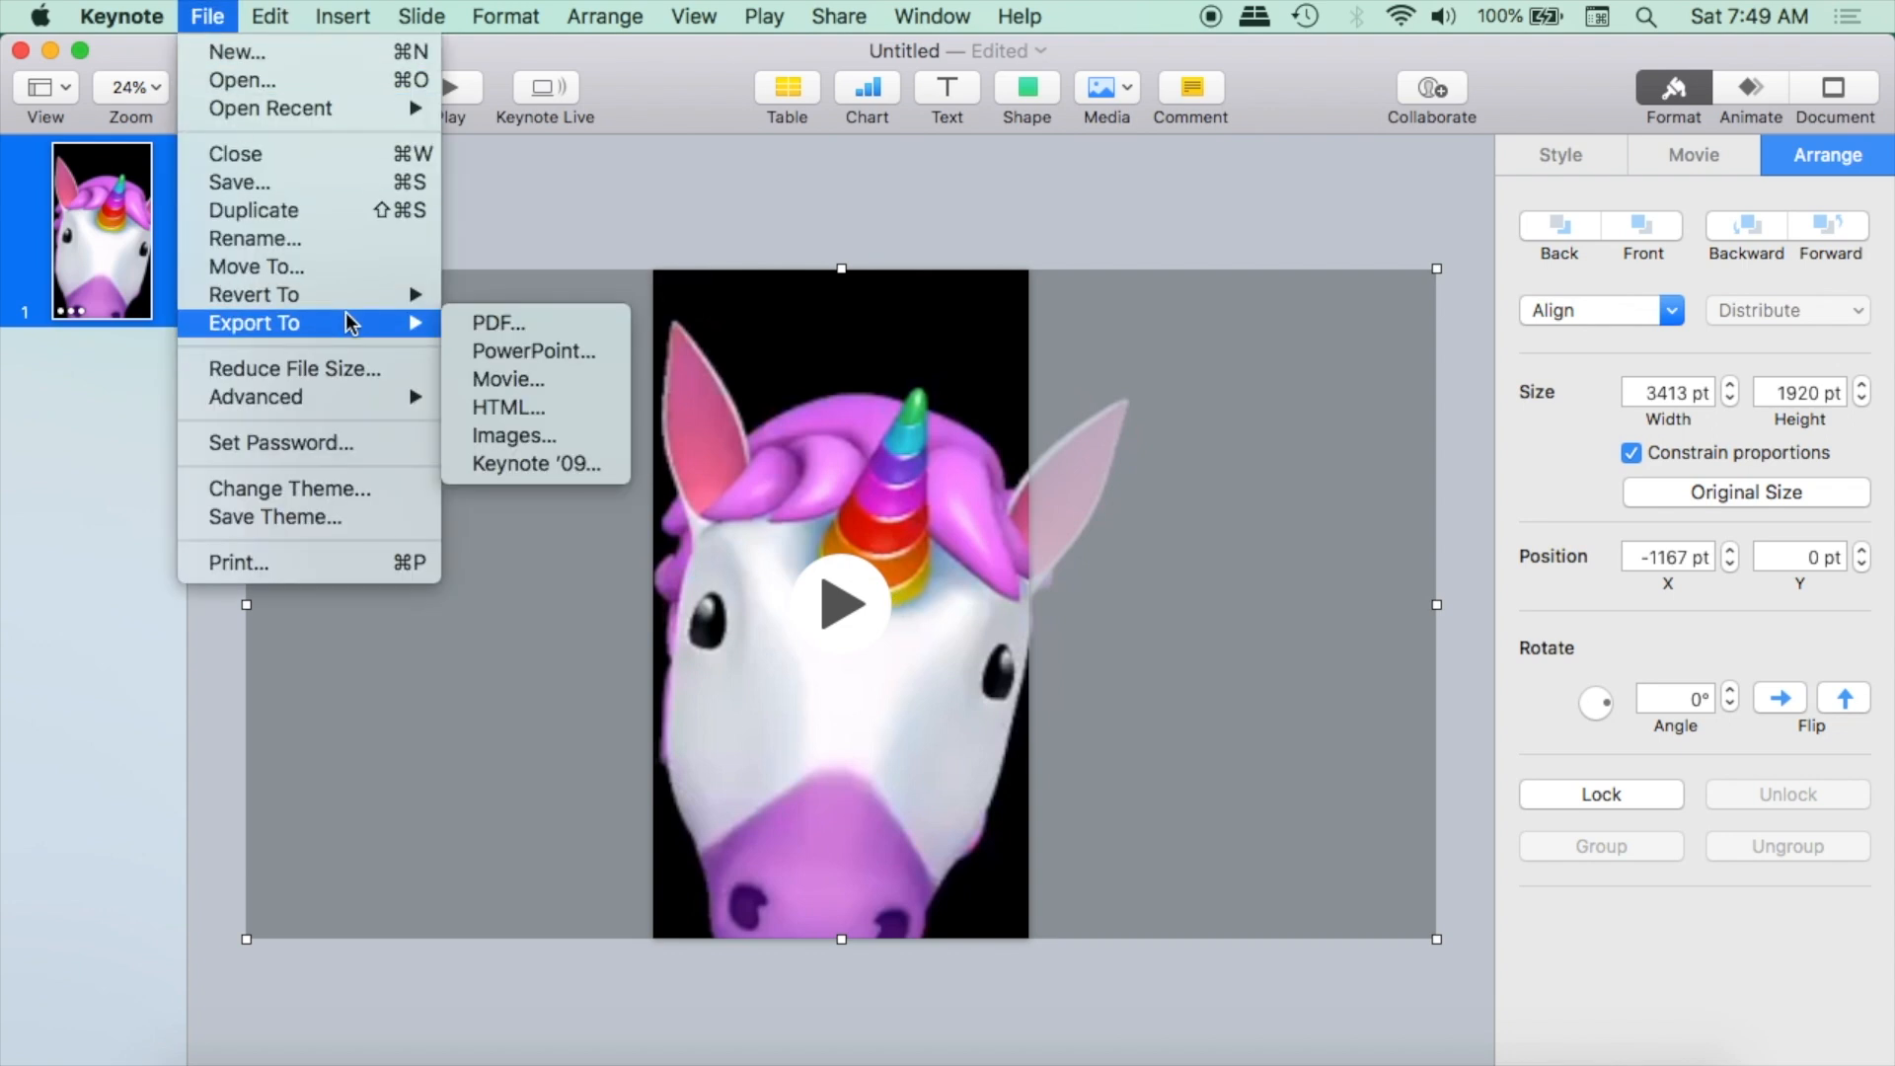
pyautogui.click(507, 379)
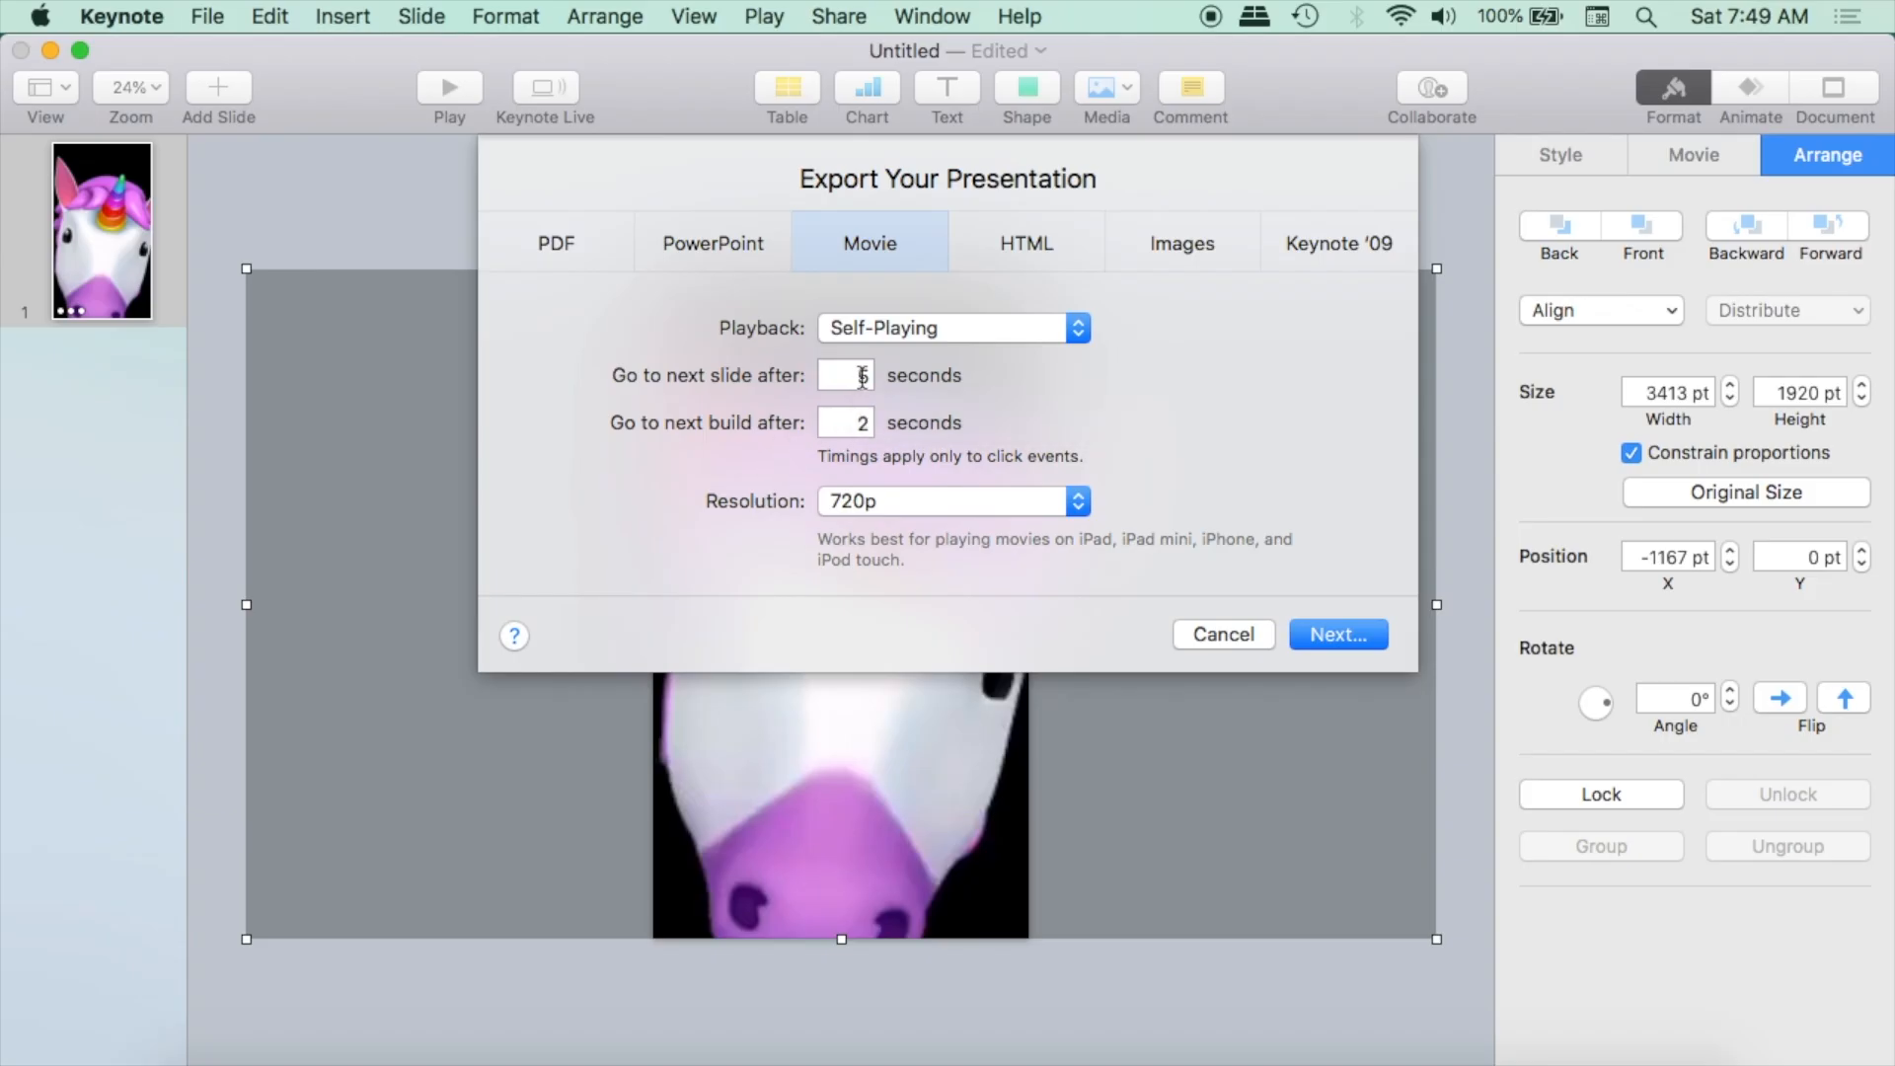
pyautogui.click(863, 377)
pyautogui.press('BackSpace')
pyautogui.write('0')
pyautogui.press('Tab')
pyautogui.write('0')
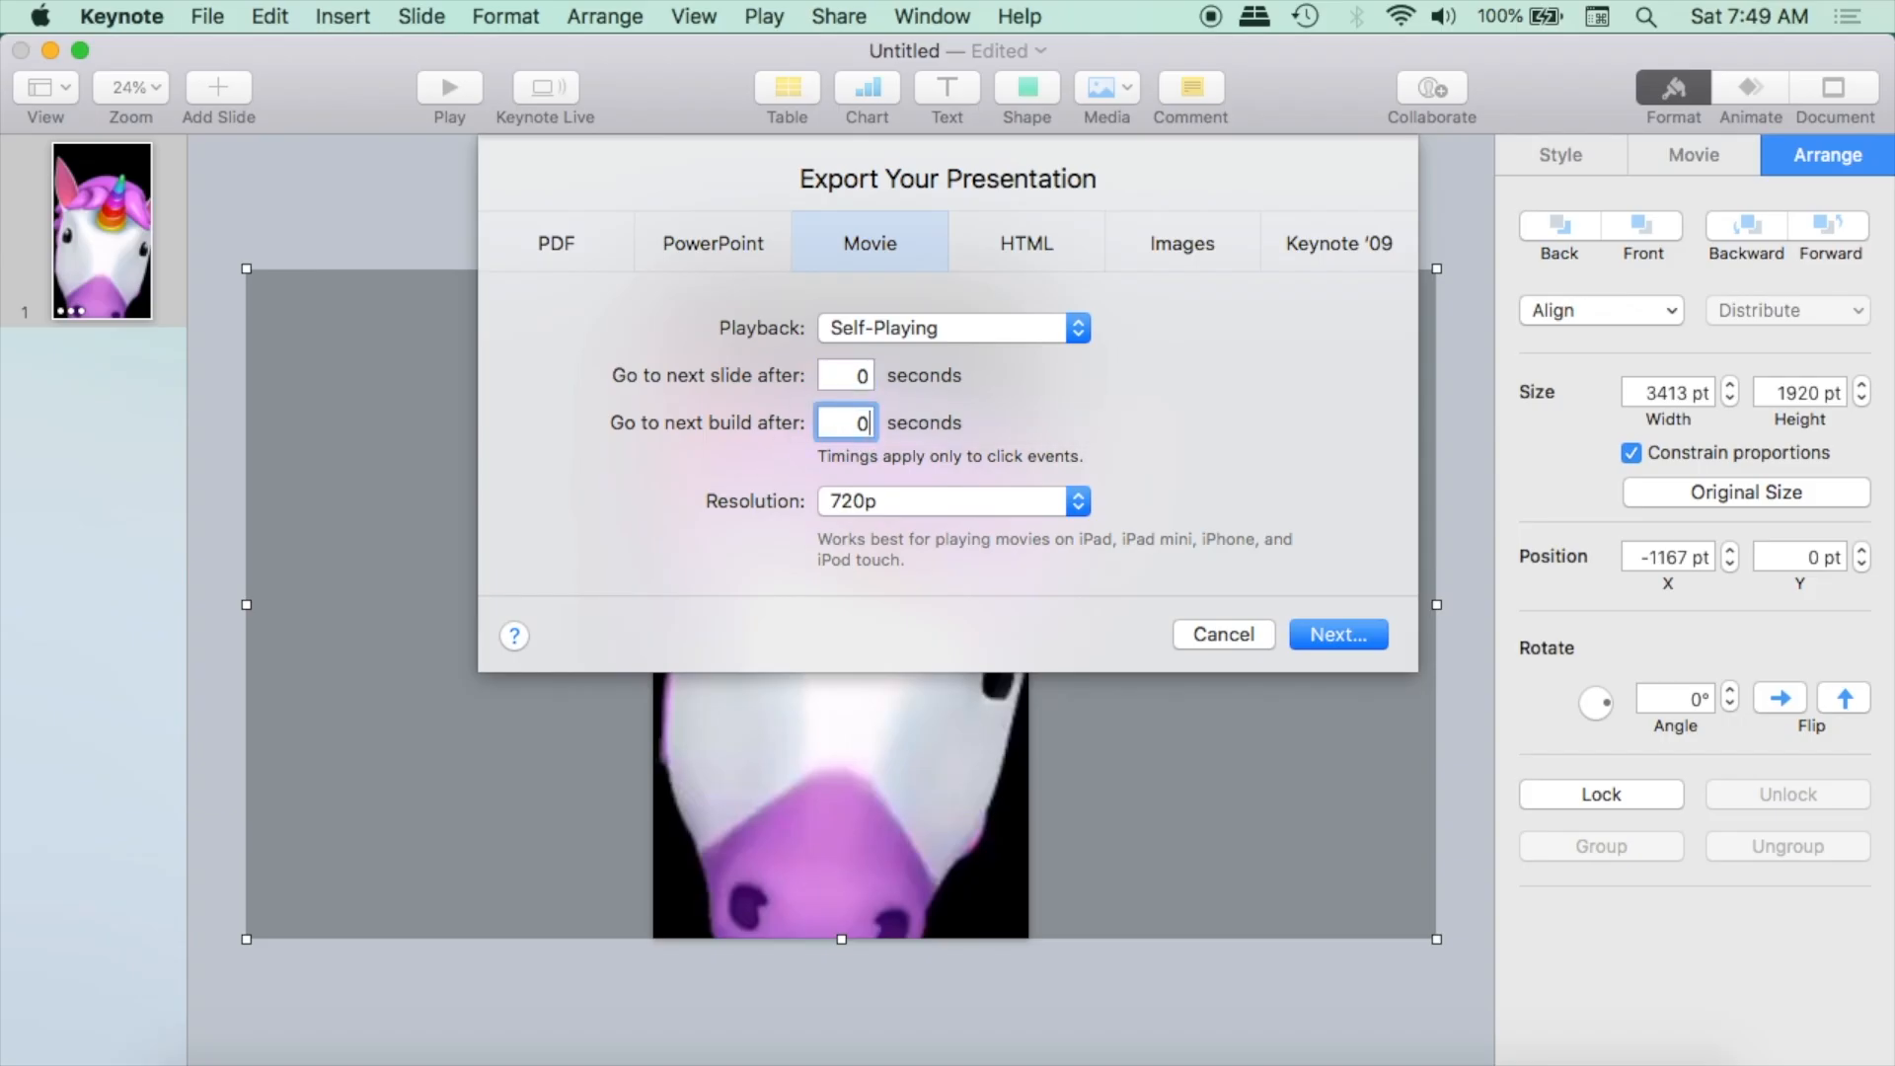
pyautogui.click(983, 502)
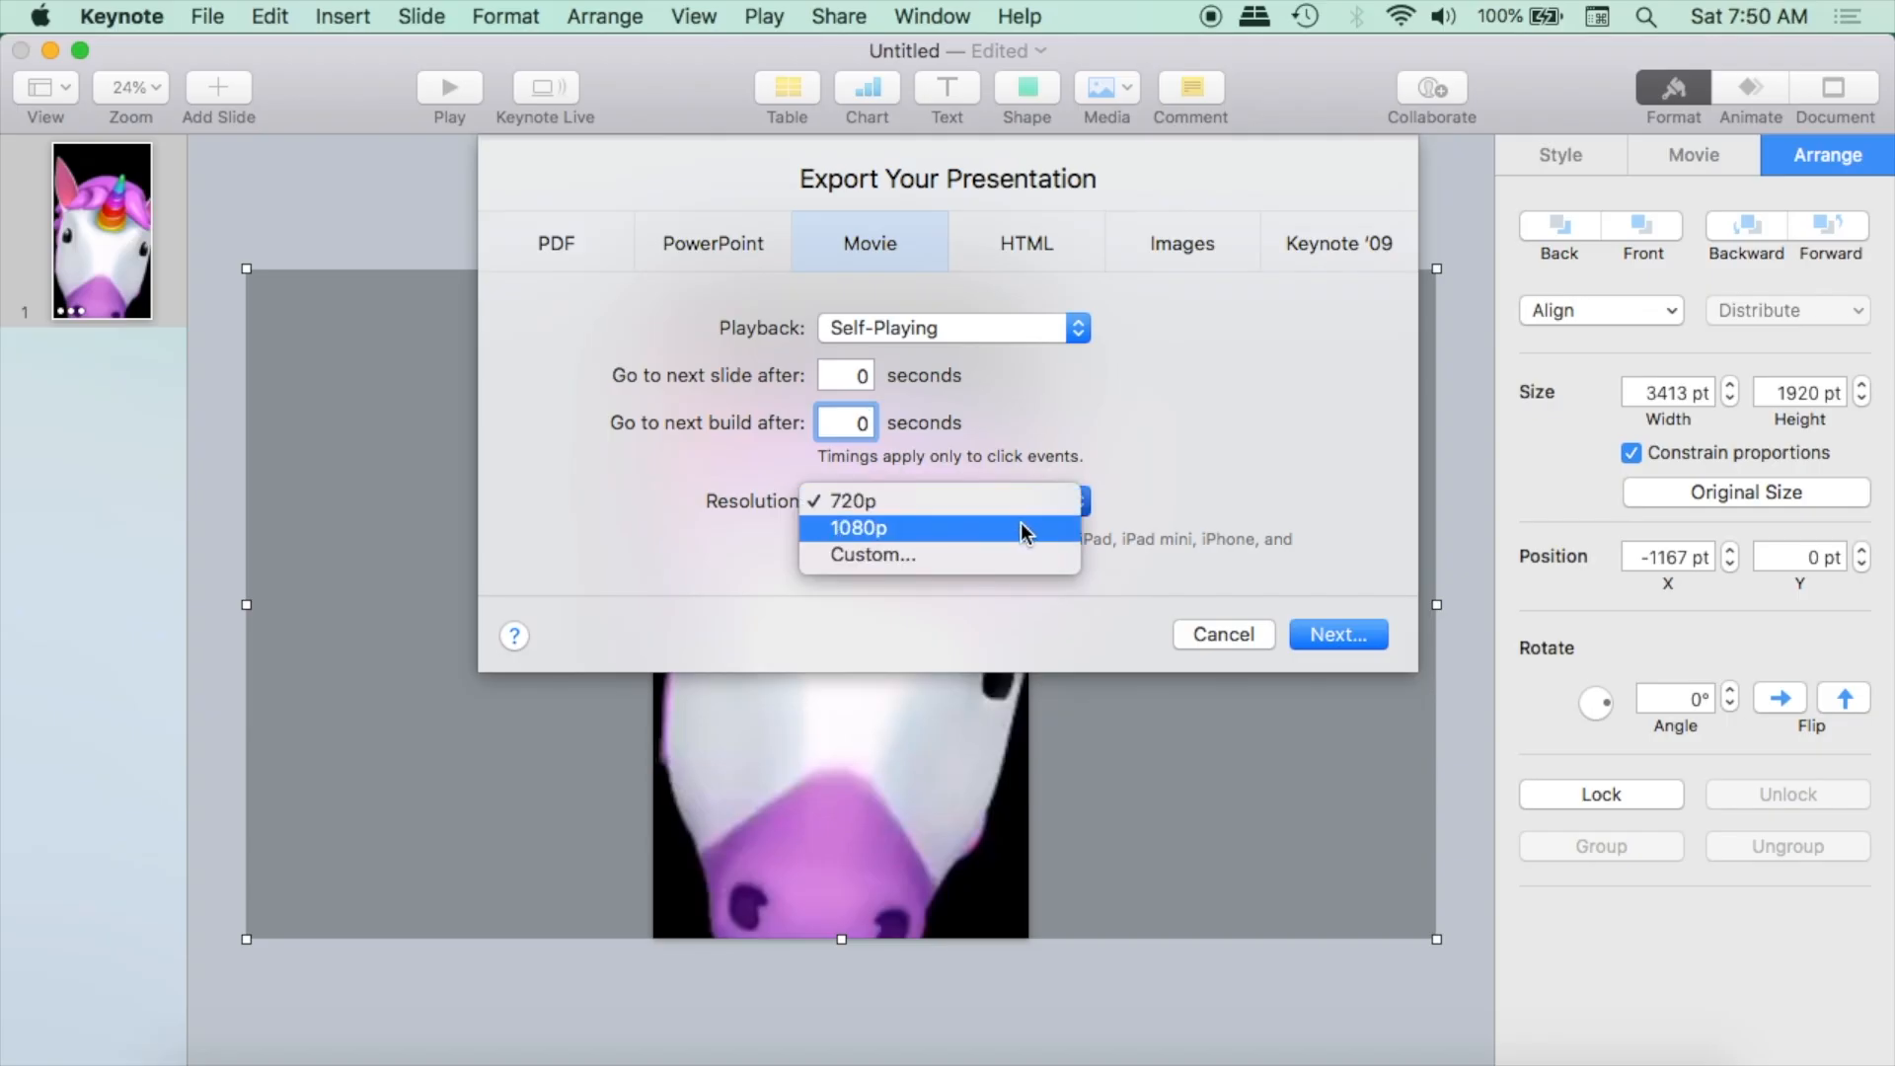
pyautogui.click(1021, 526)
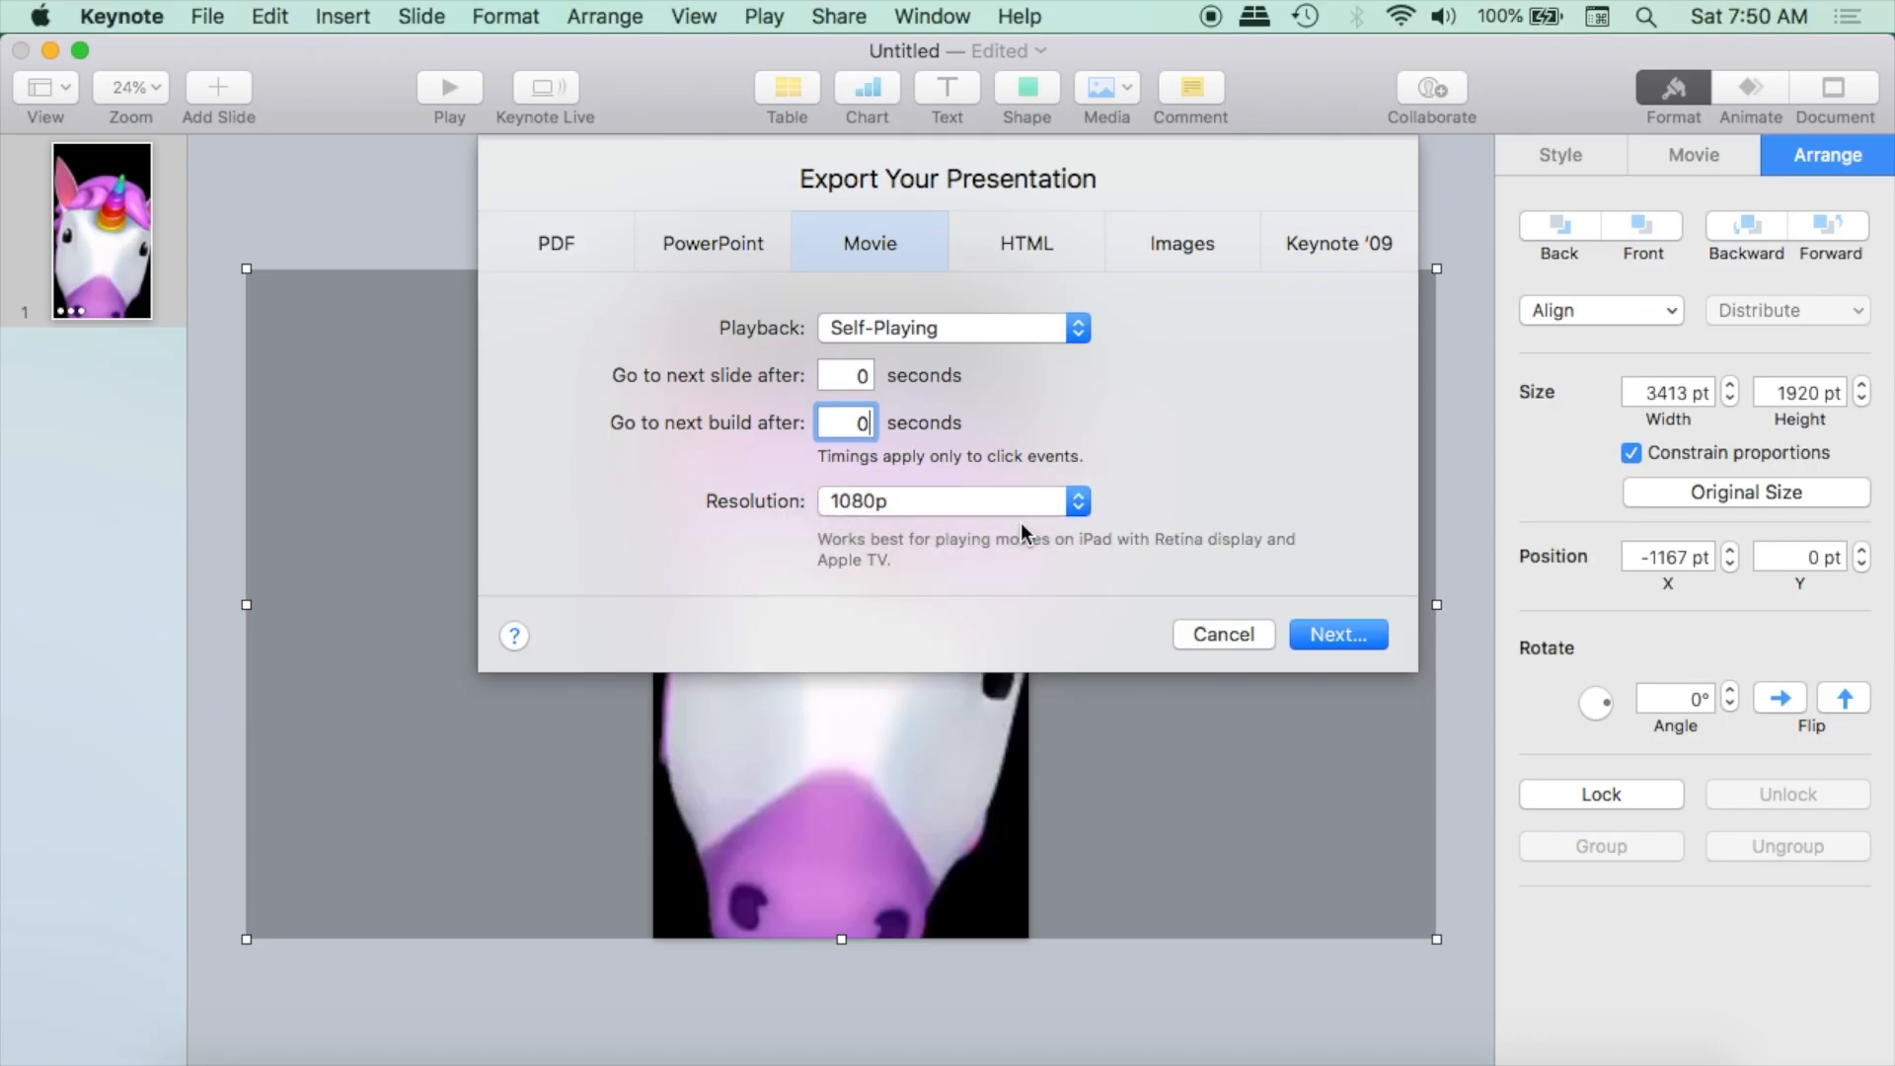
pyautogui.click(1334, 637)
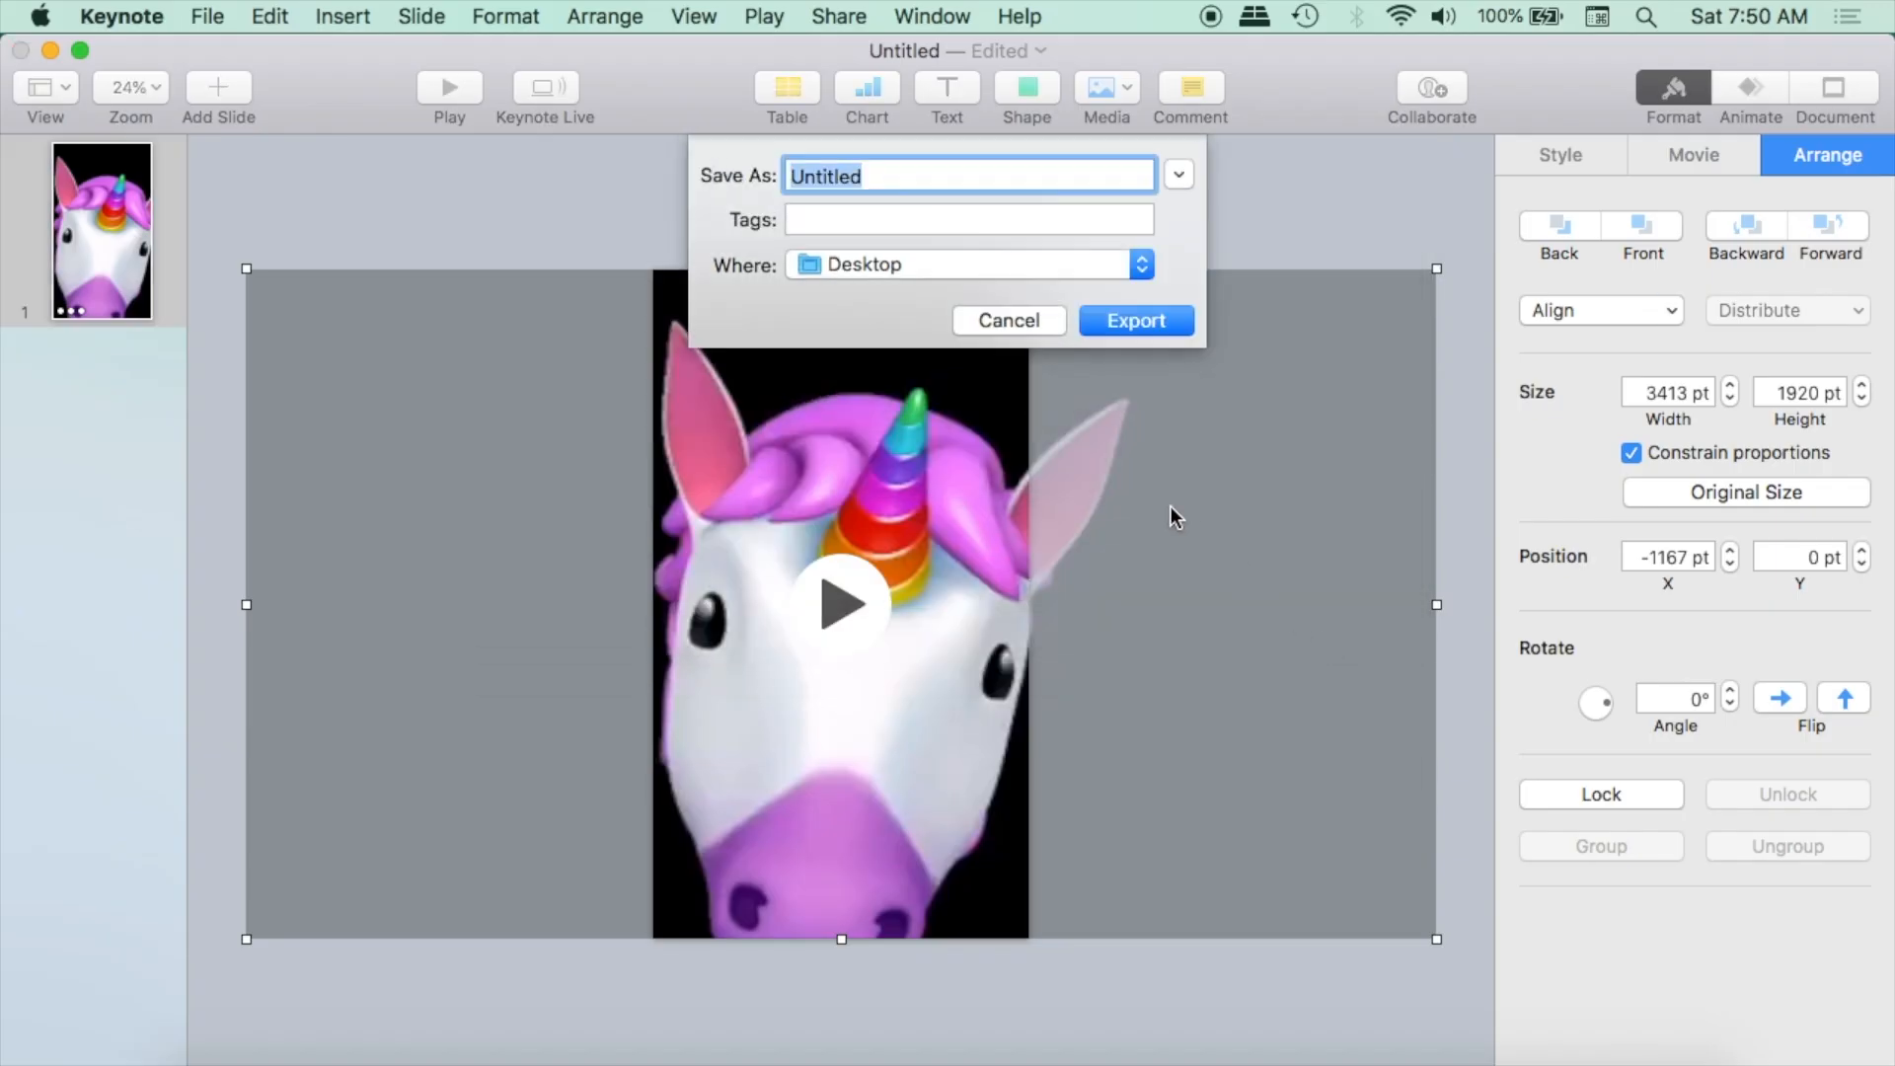
# - Name the movie "Vertical video" and export it to the Desktop
pyautogui.write('Vertical video')
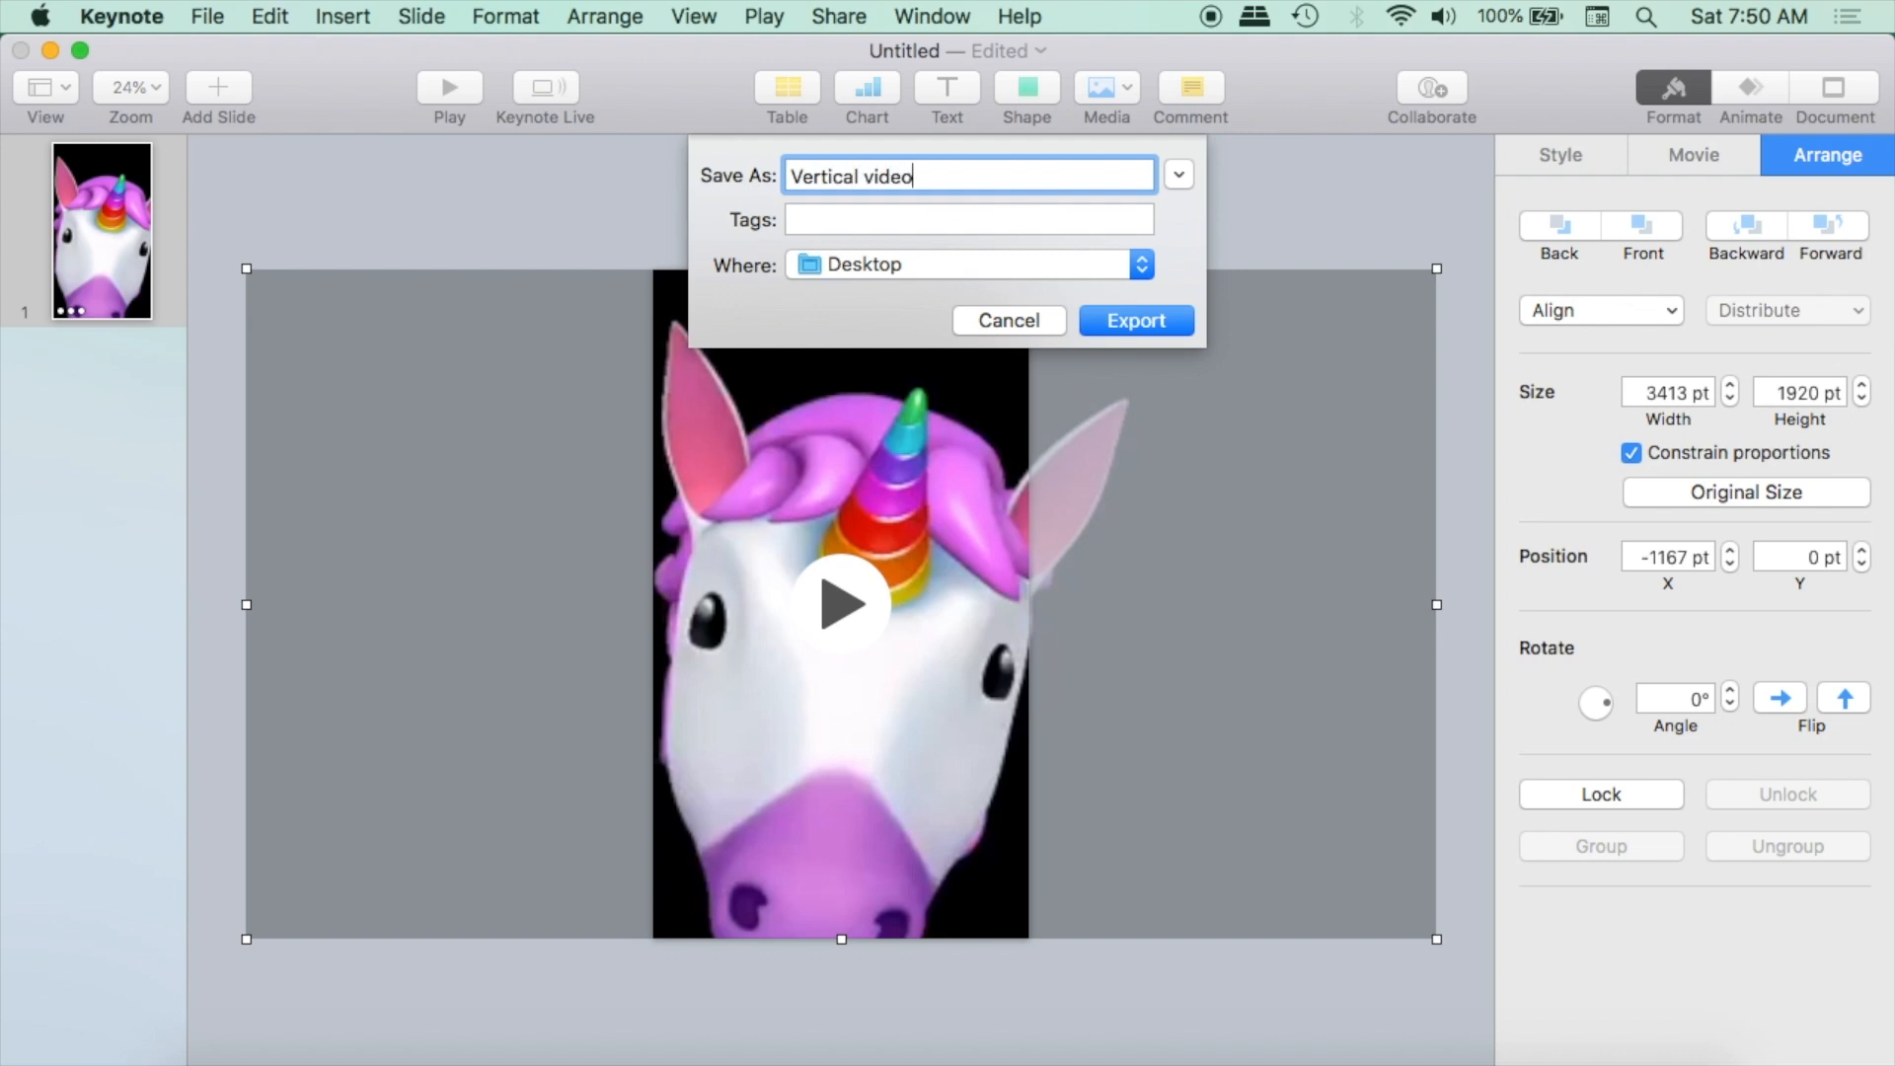
pyautogui.click(1141, 322)
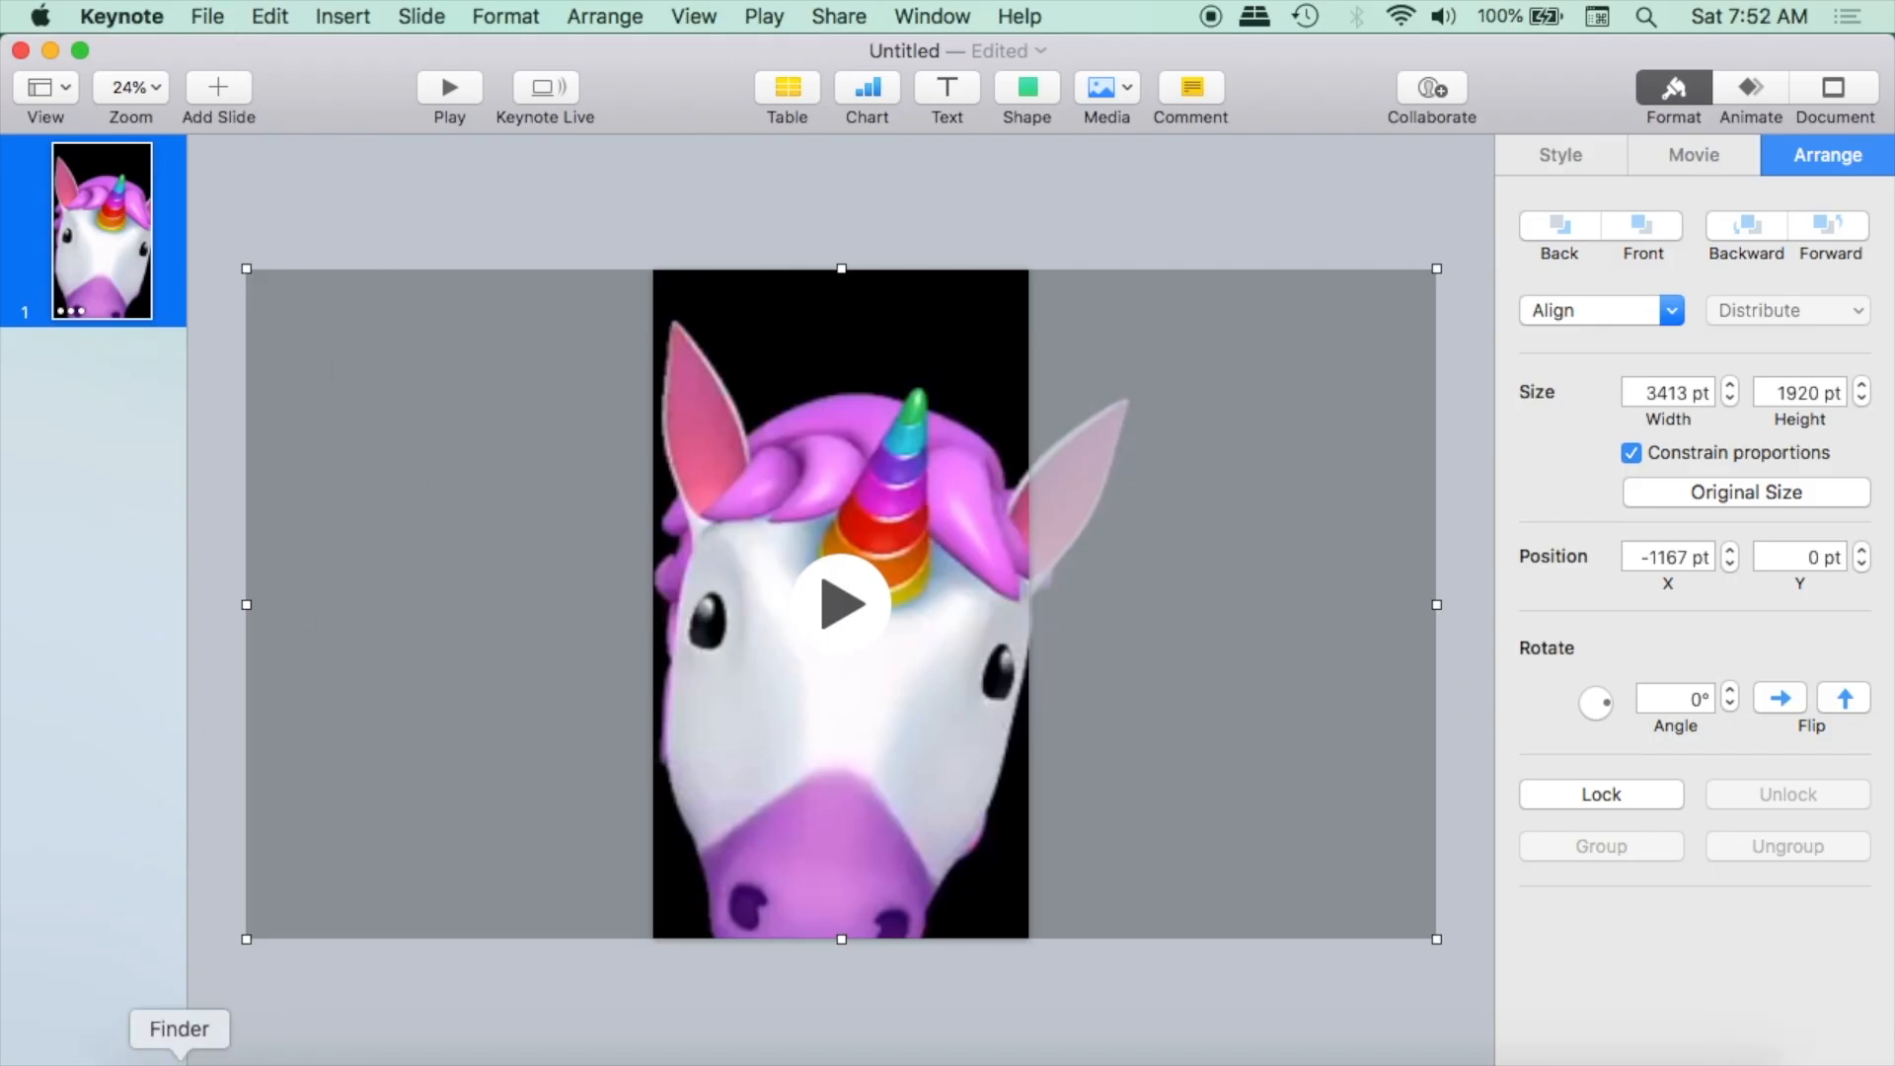
# - Switch to Finder and preview the exported "Vertical video" file on the Desktop with Quick Look, then close the preview
pyautogui.click(227, 1063)
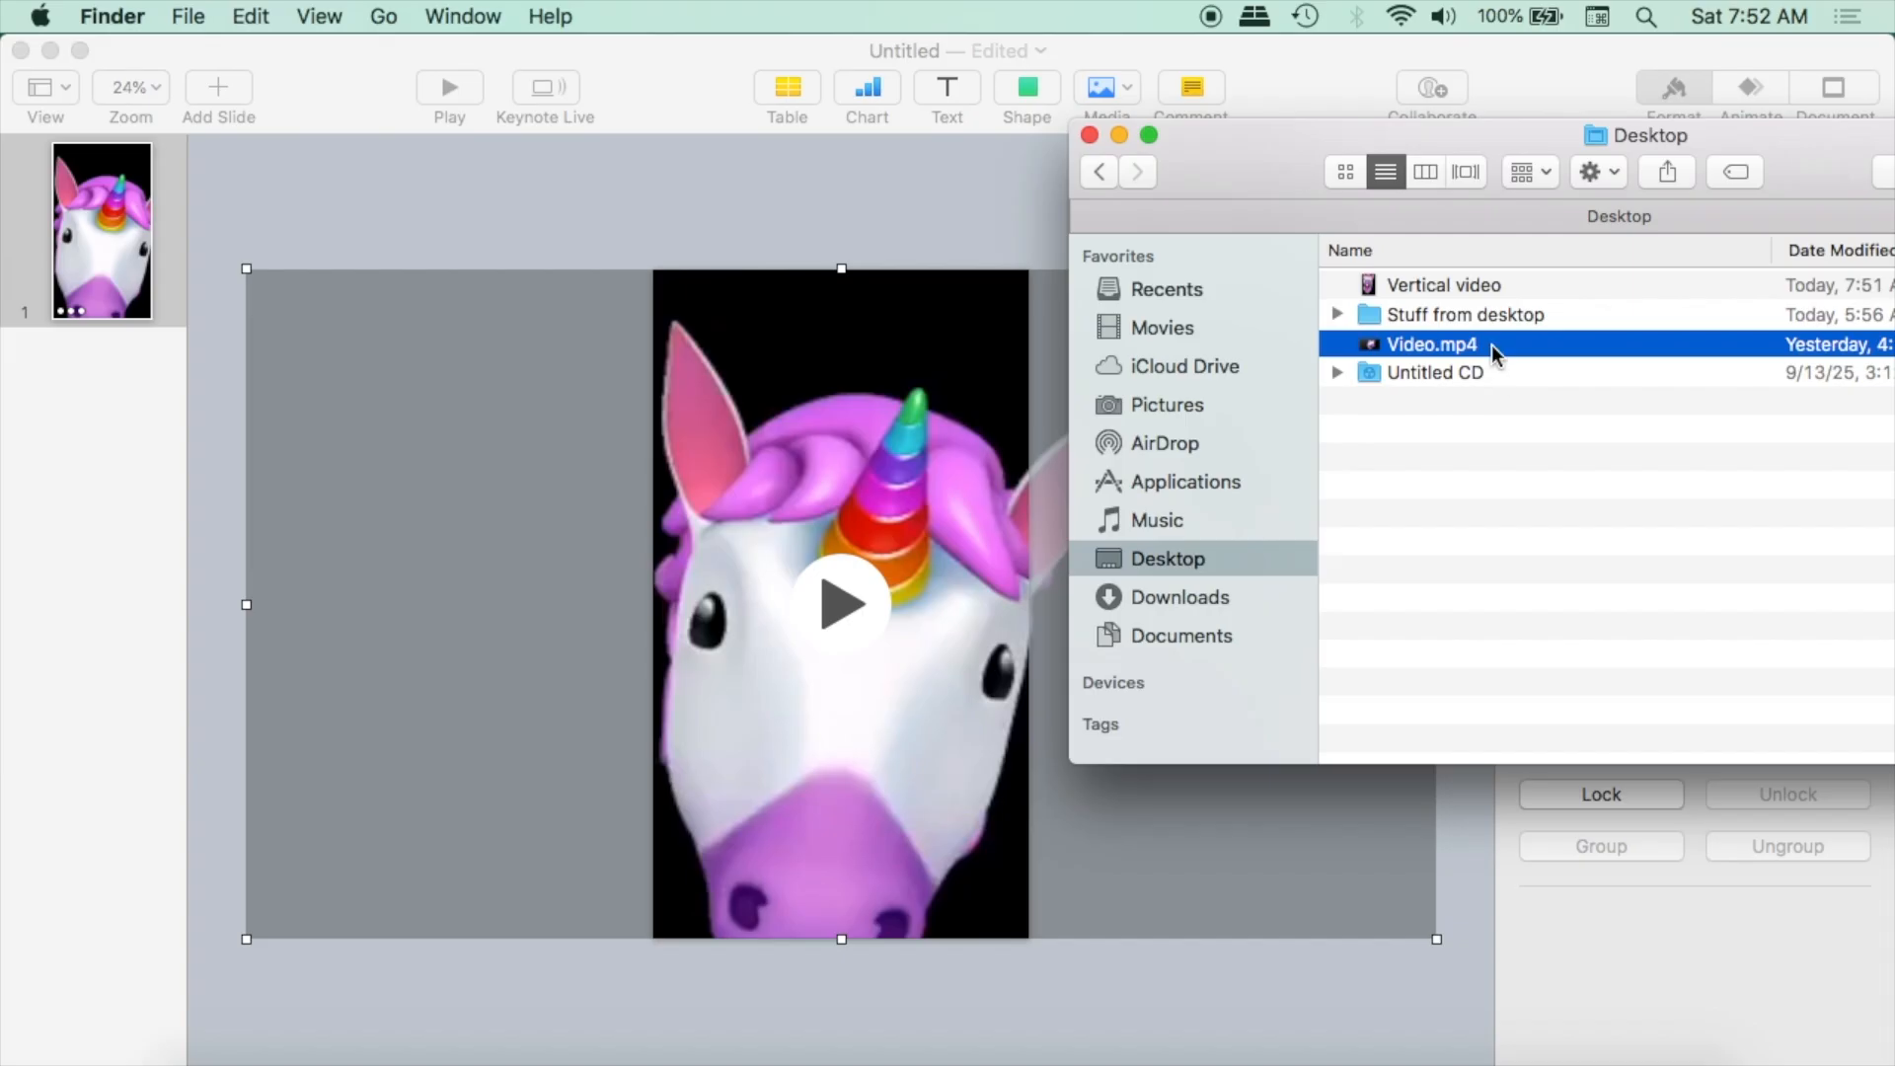
pyautogui.click(1520, 286)
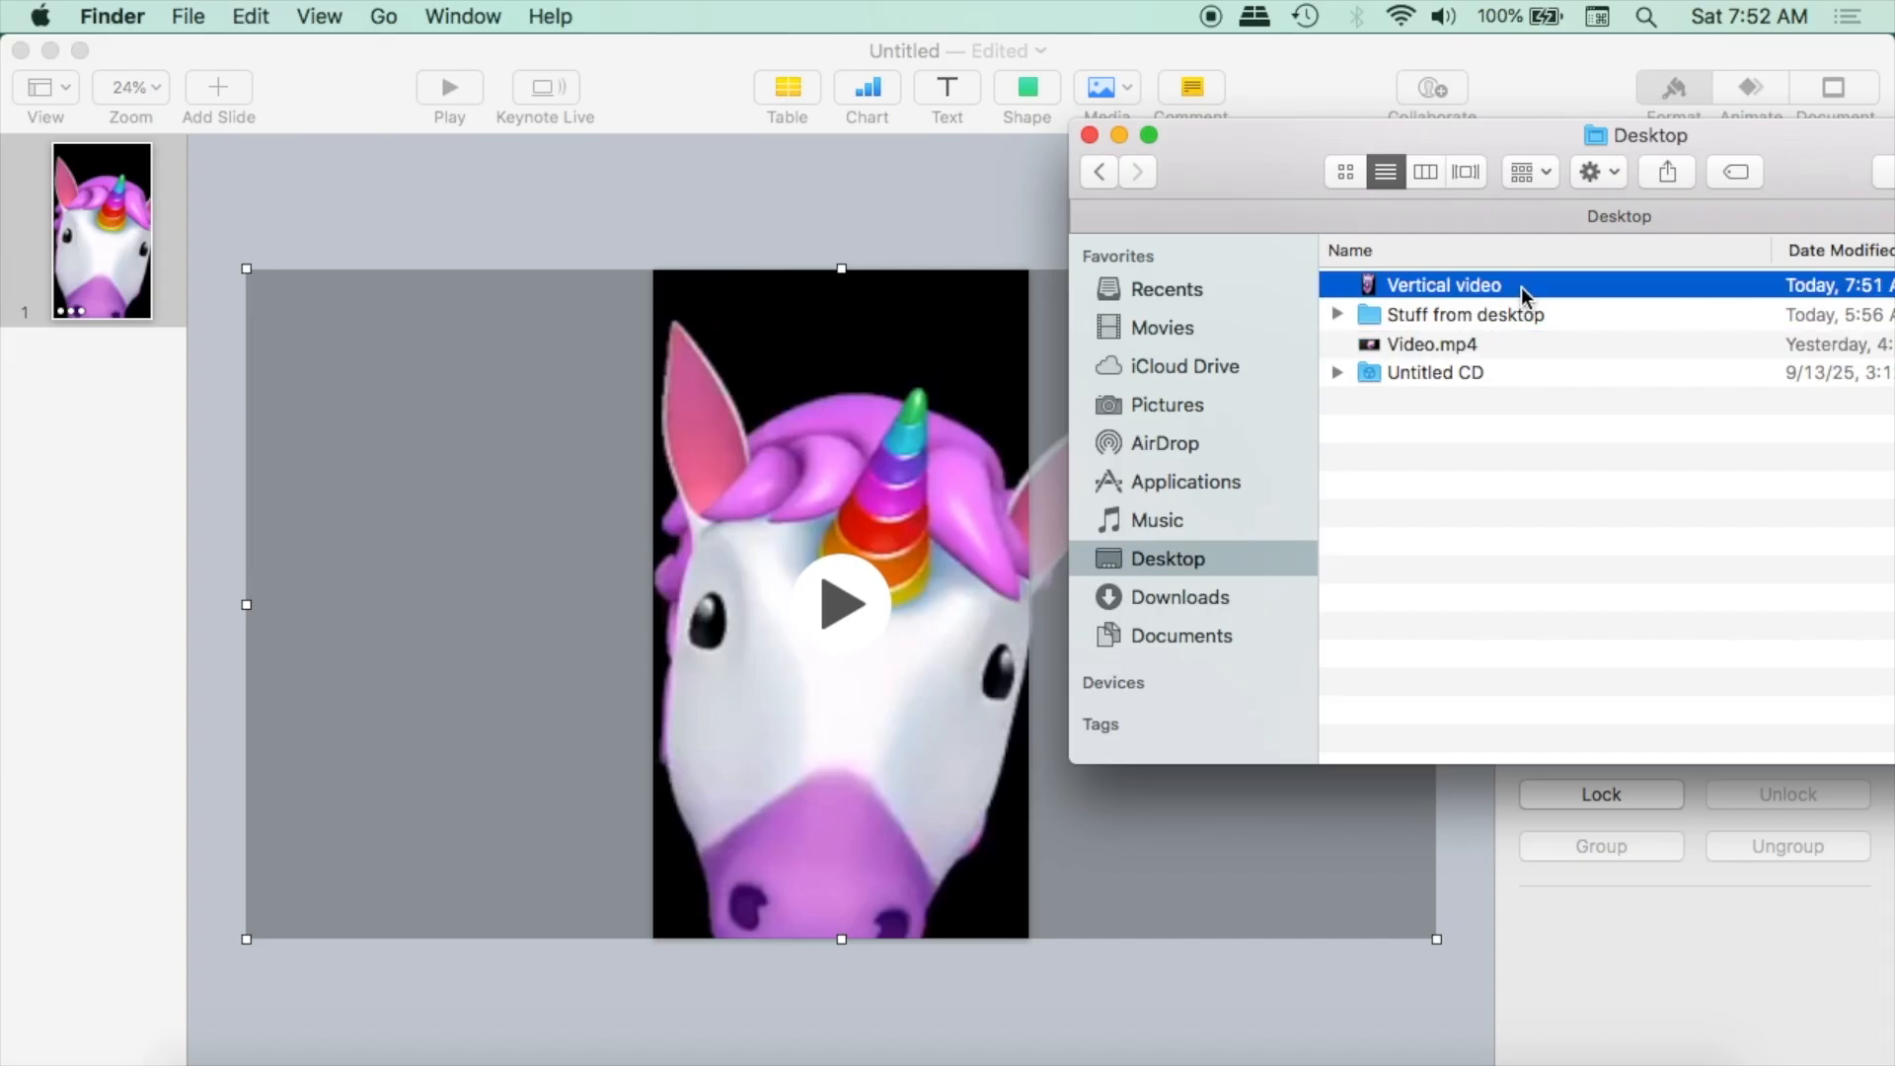
pyautogui.press('space')
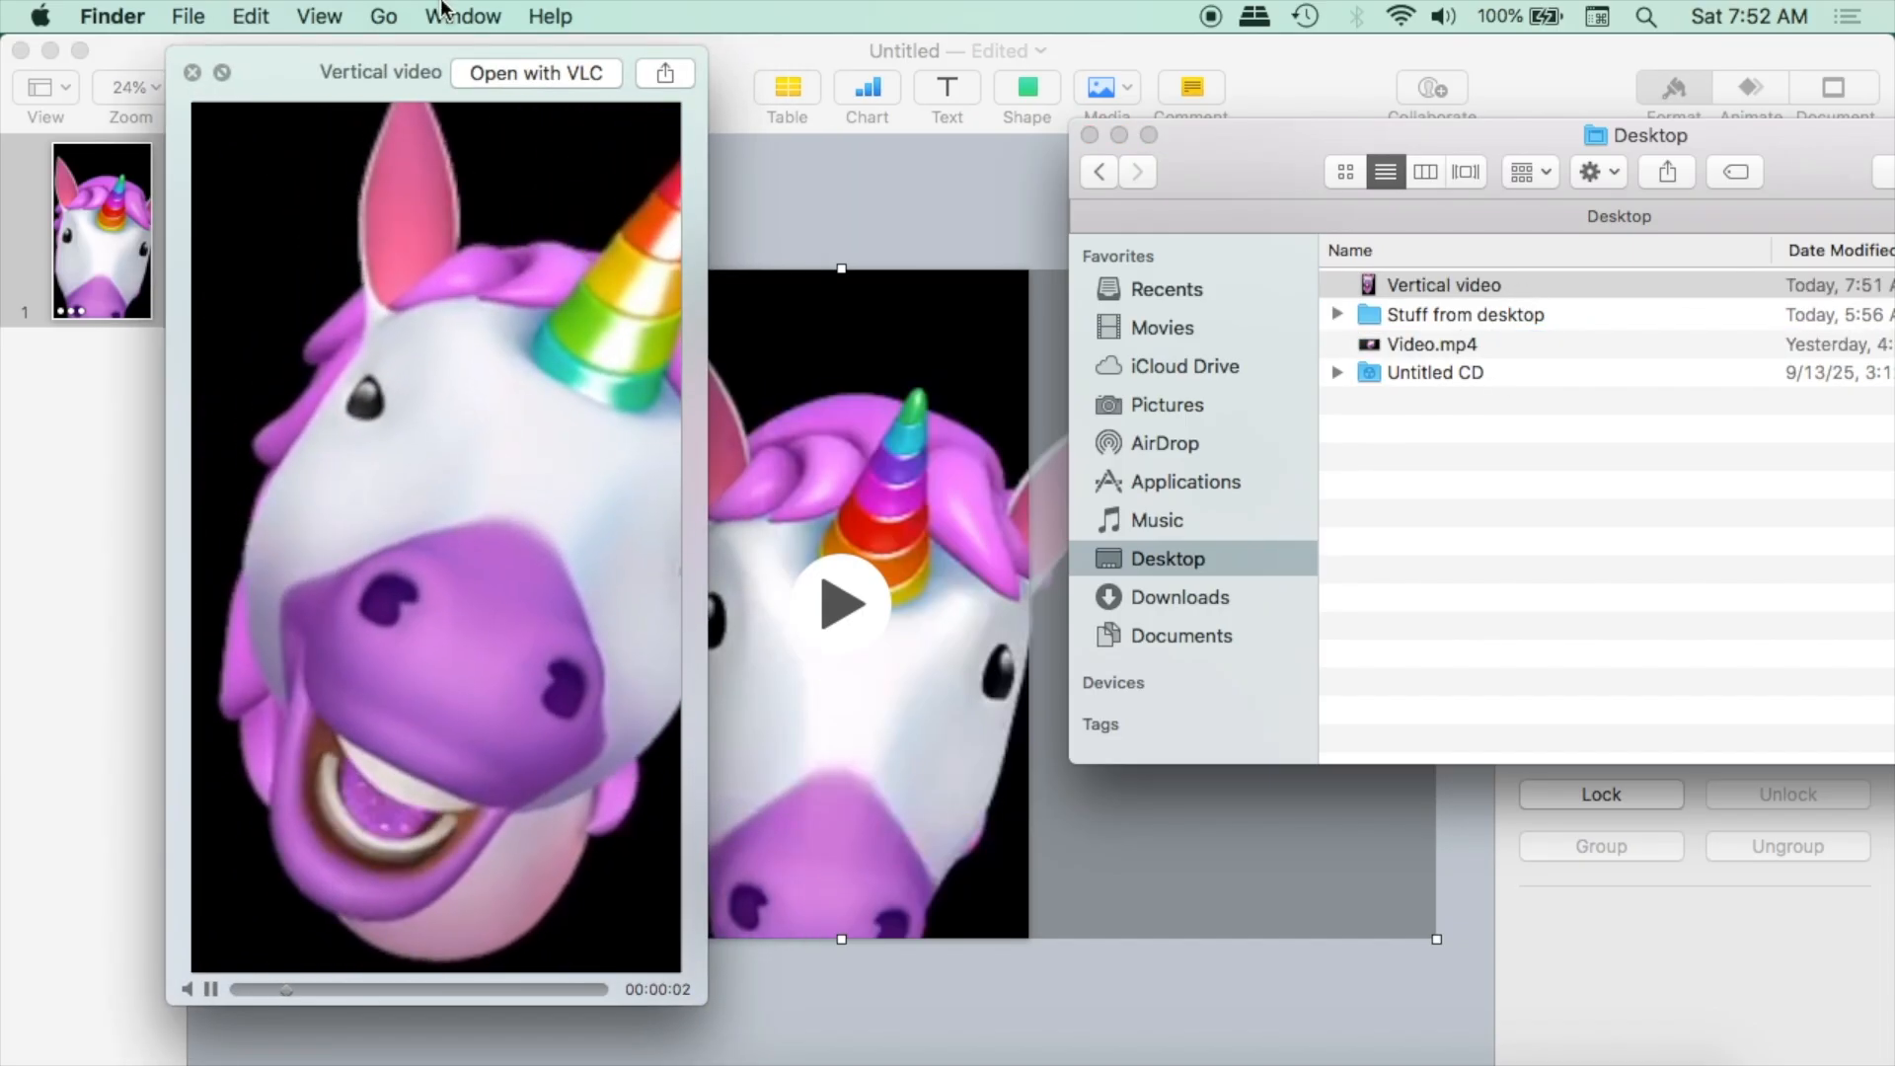
pyautogui.moveTo(422, 79); pyautogui.dragTo(600, 55)
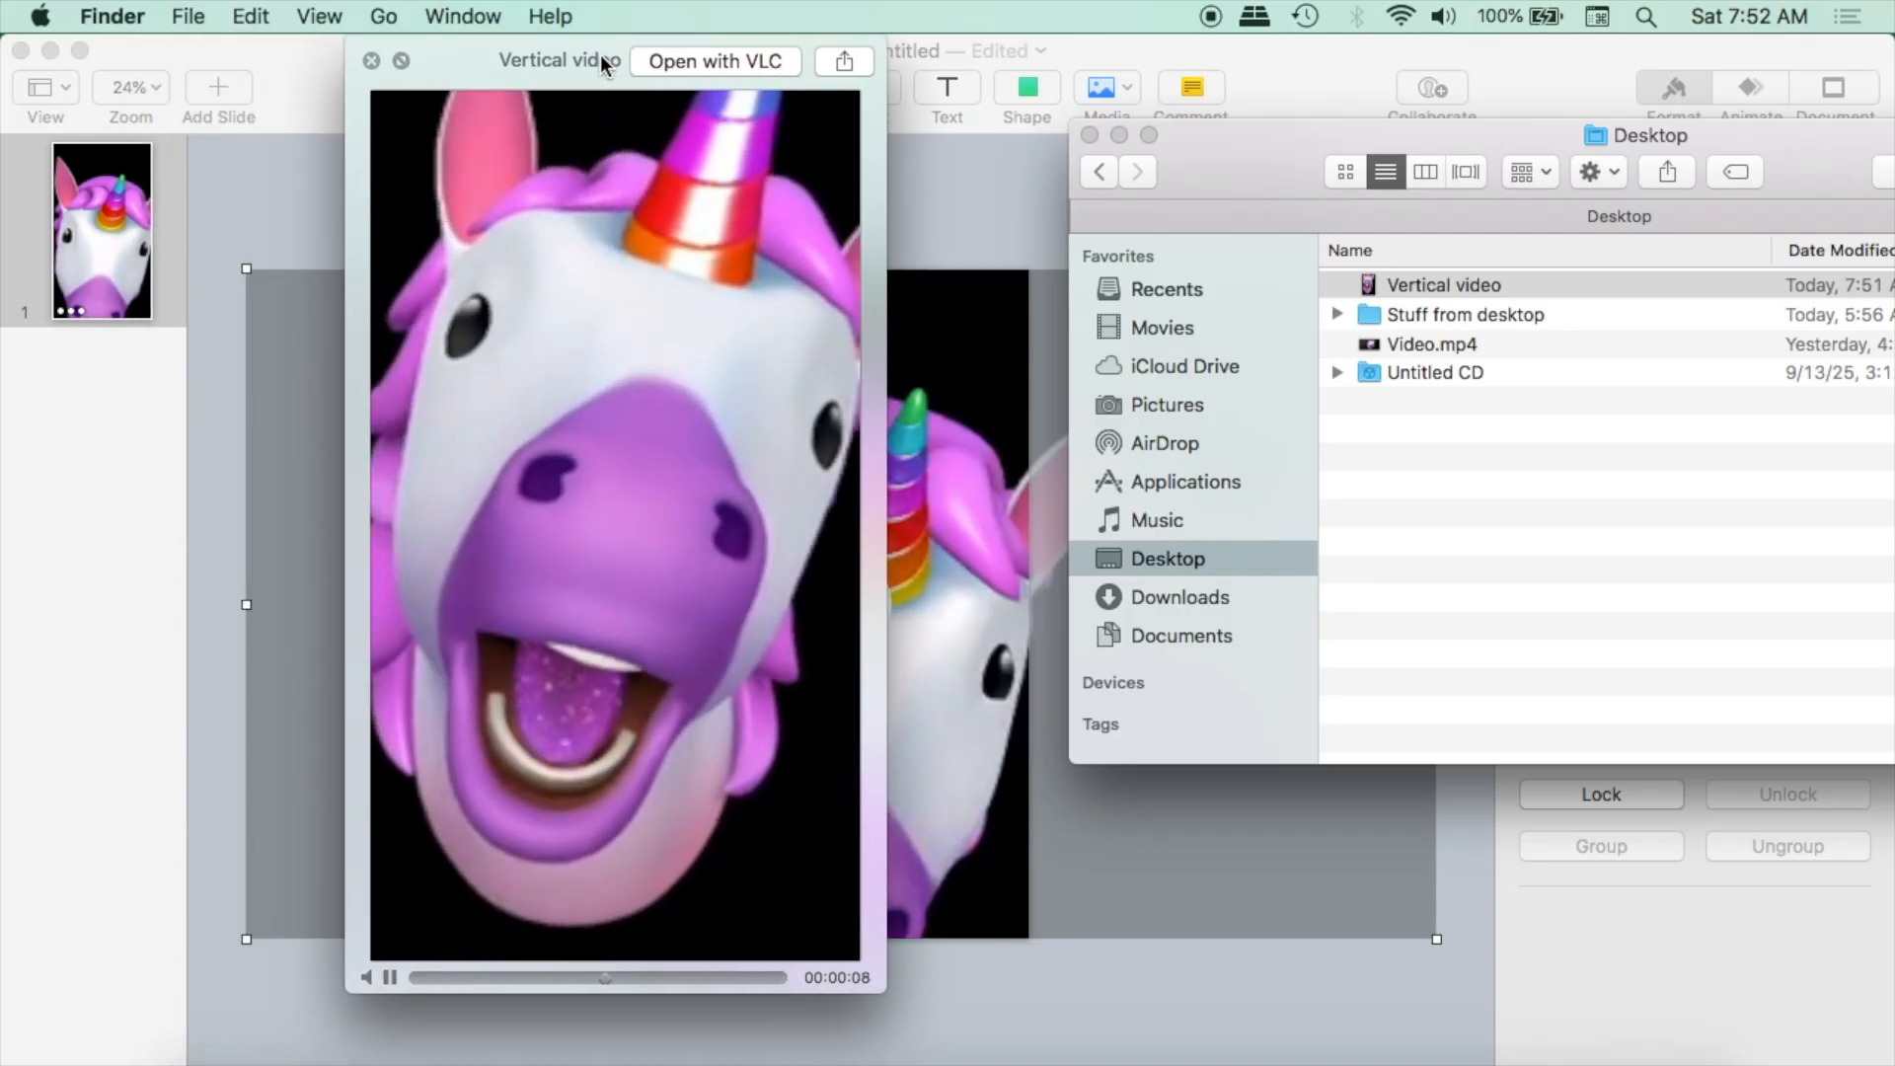
pyautogui.press('space')
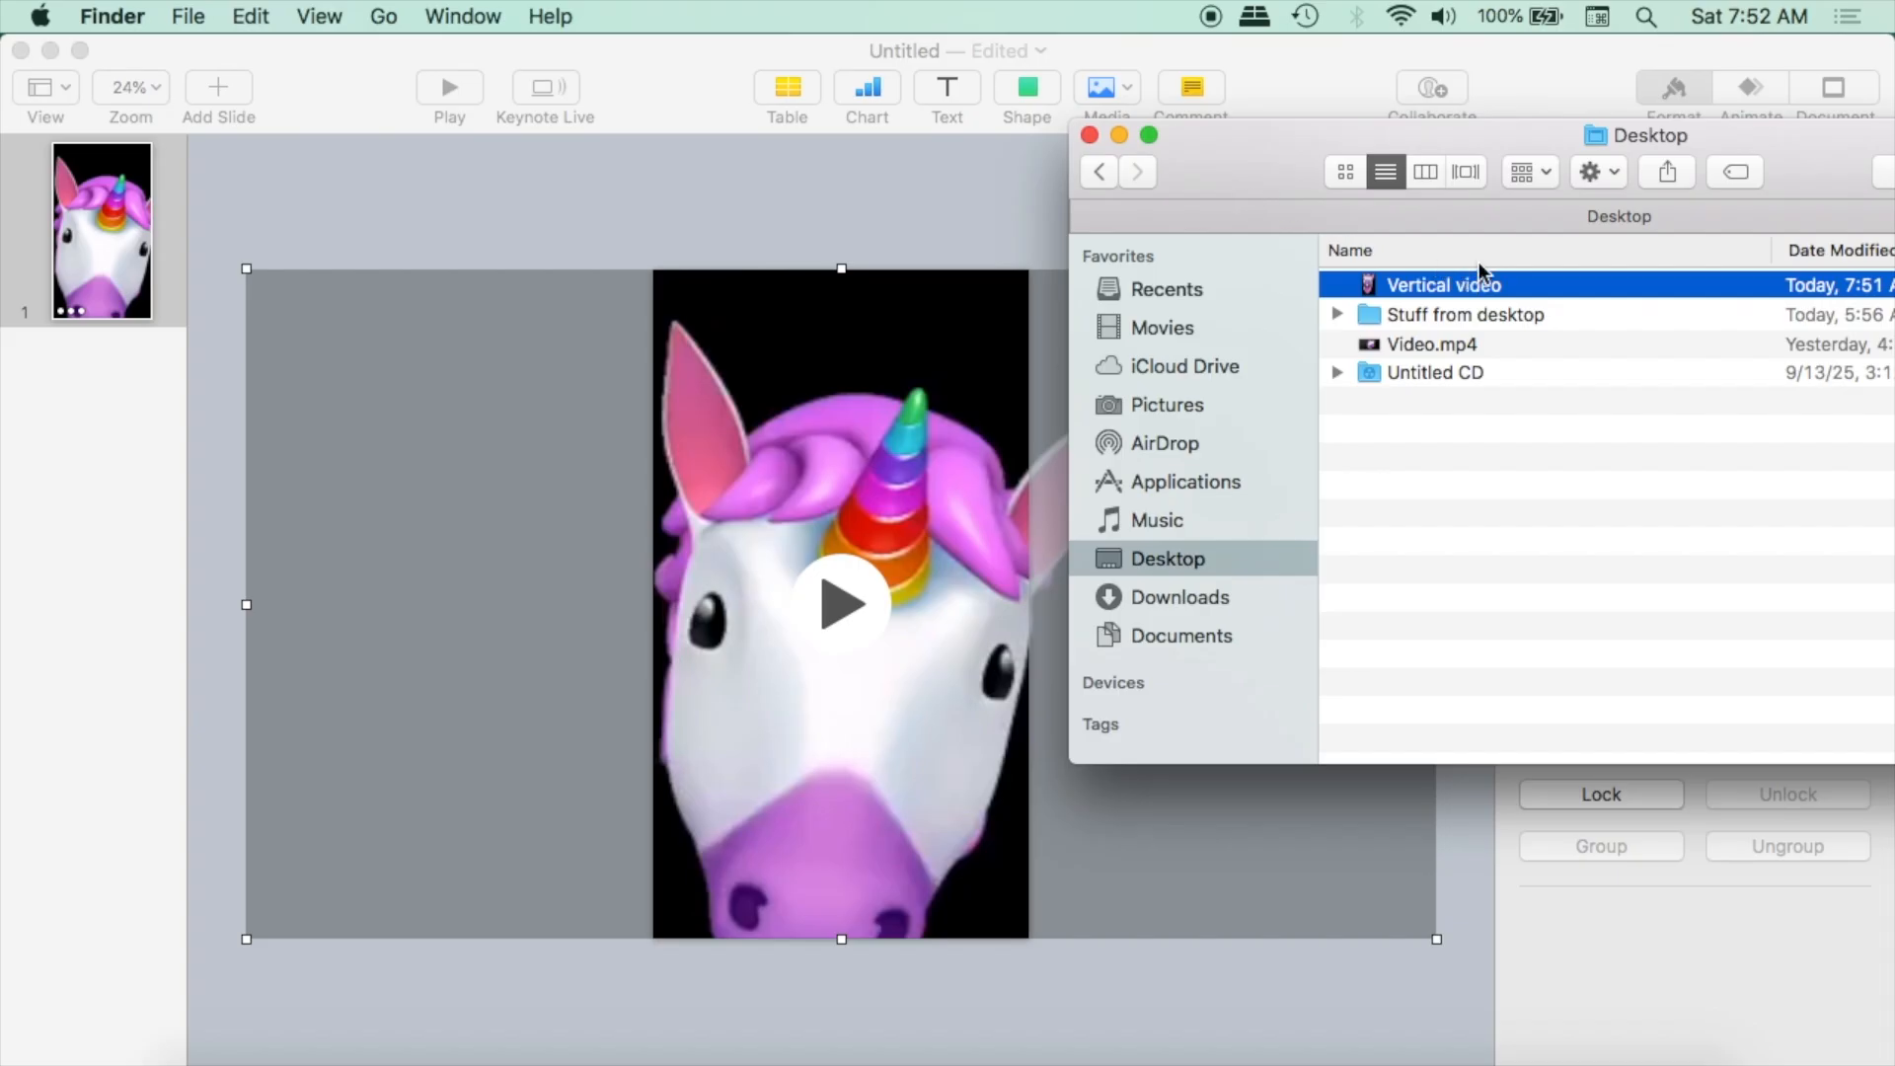
# - Preview "Vertical video" again, pausing it and scrubbing to its end to check the final frames, and close the preview
pyautogui.press('space')
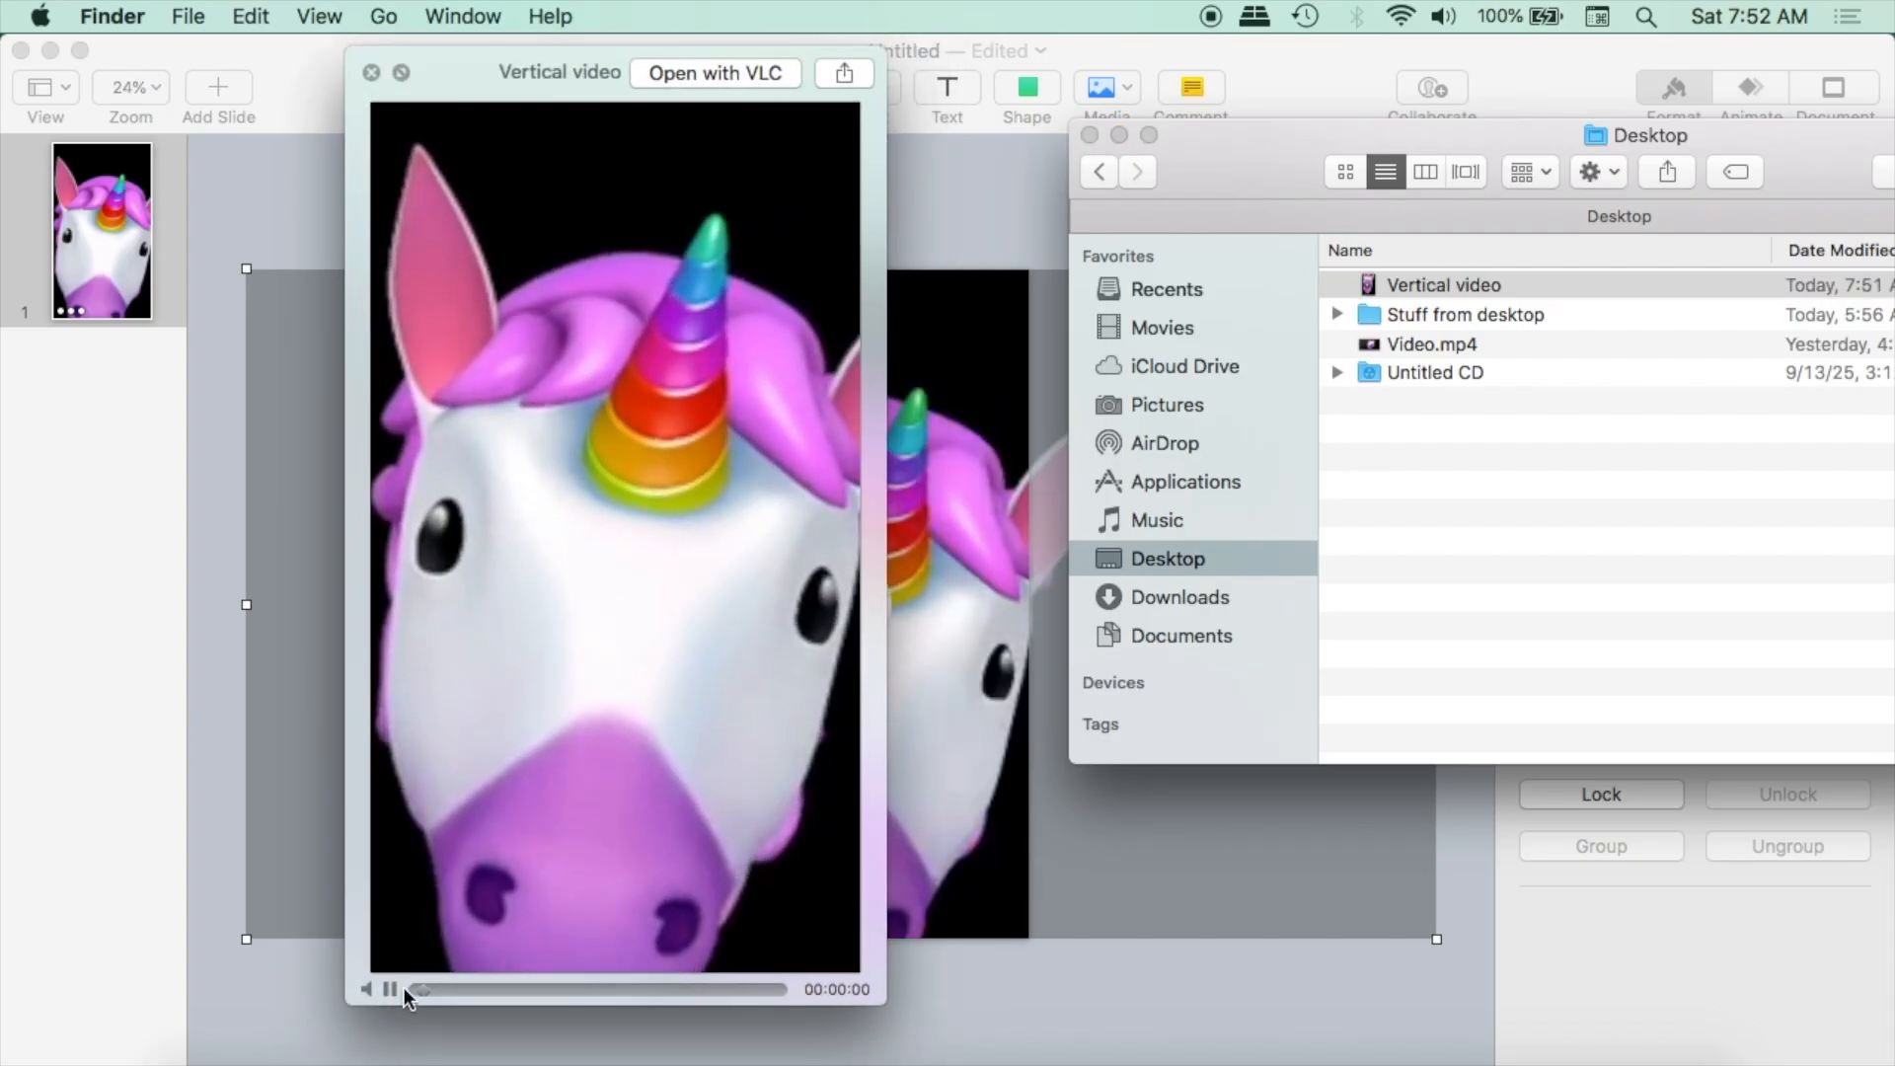
pyautogui.click(390, 987)
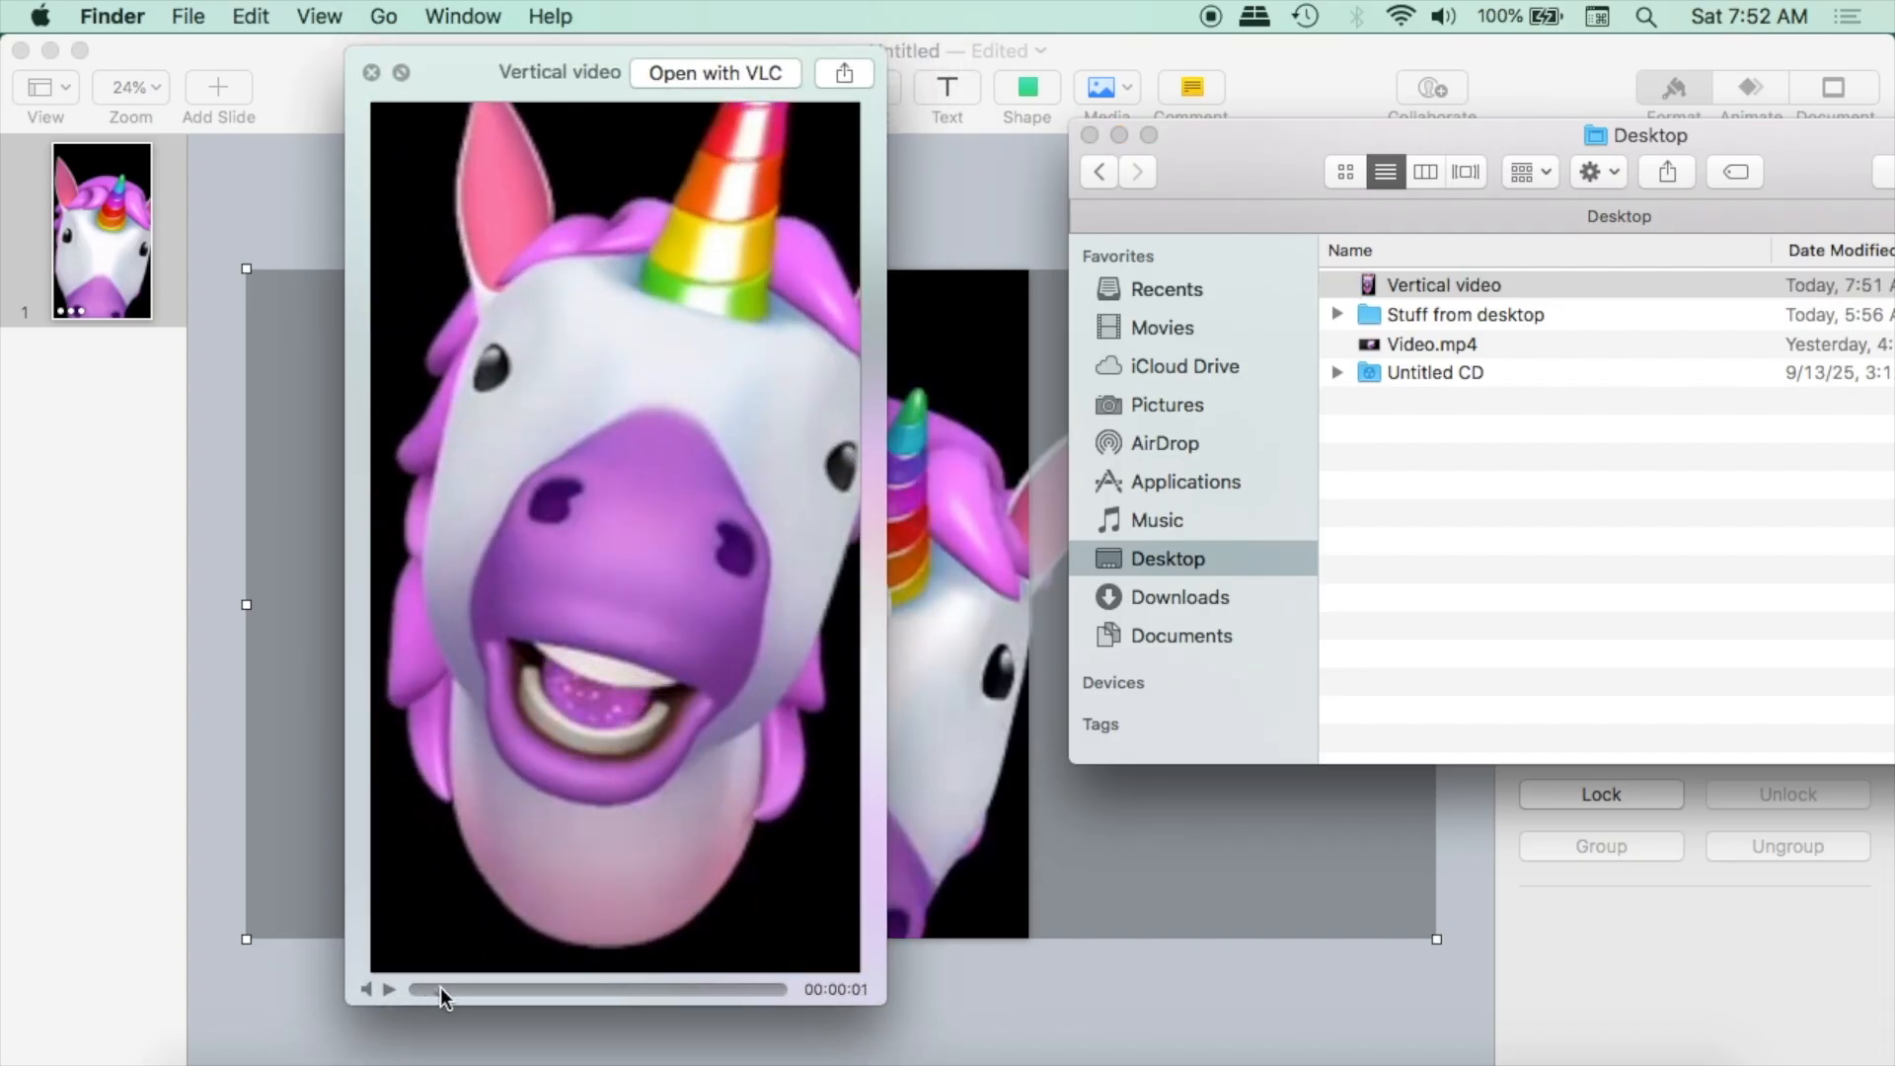
pyautogui.moveTo(442, 987); pyautogui.dragTo(778, 991)
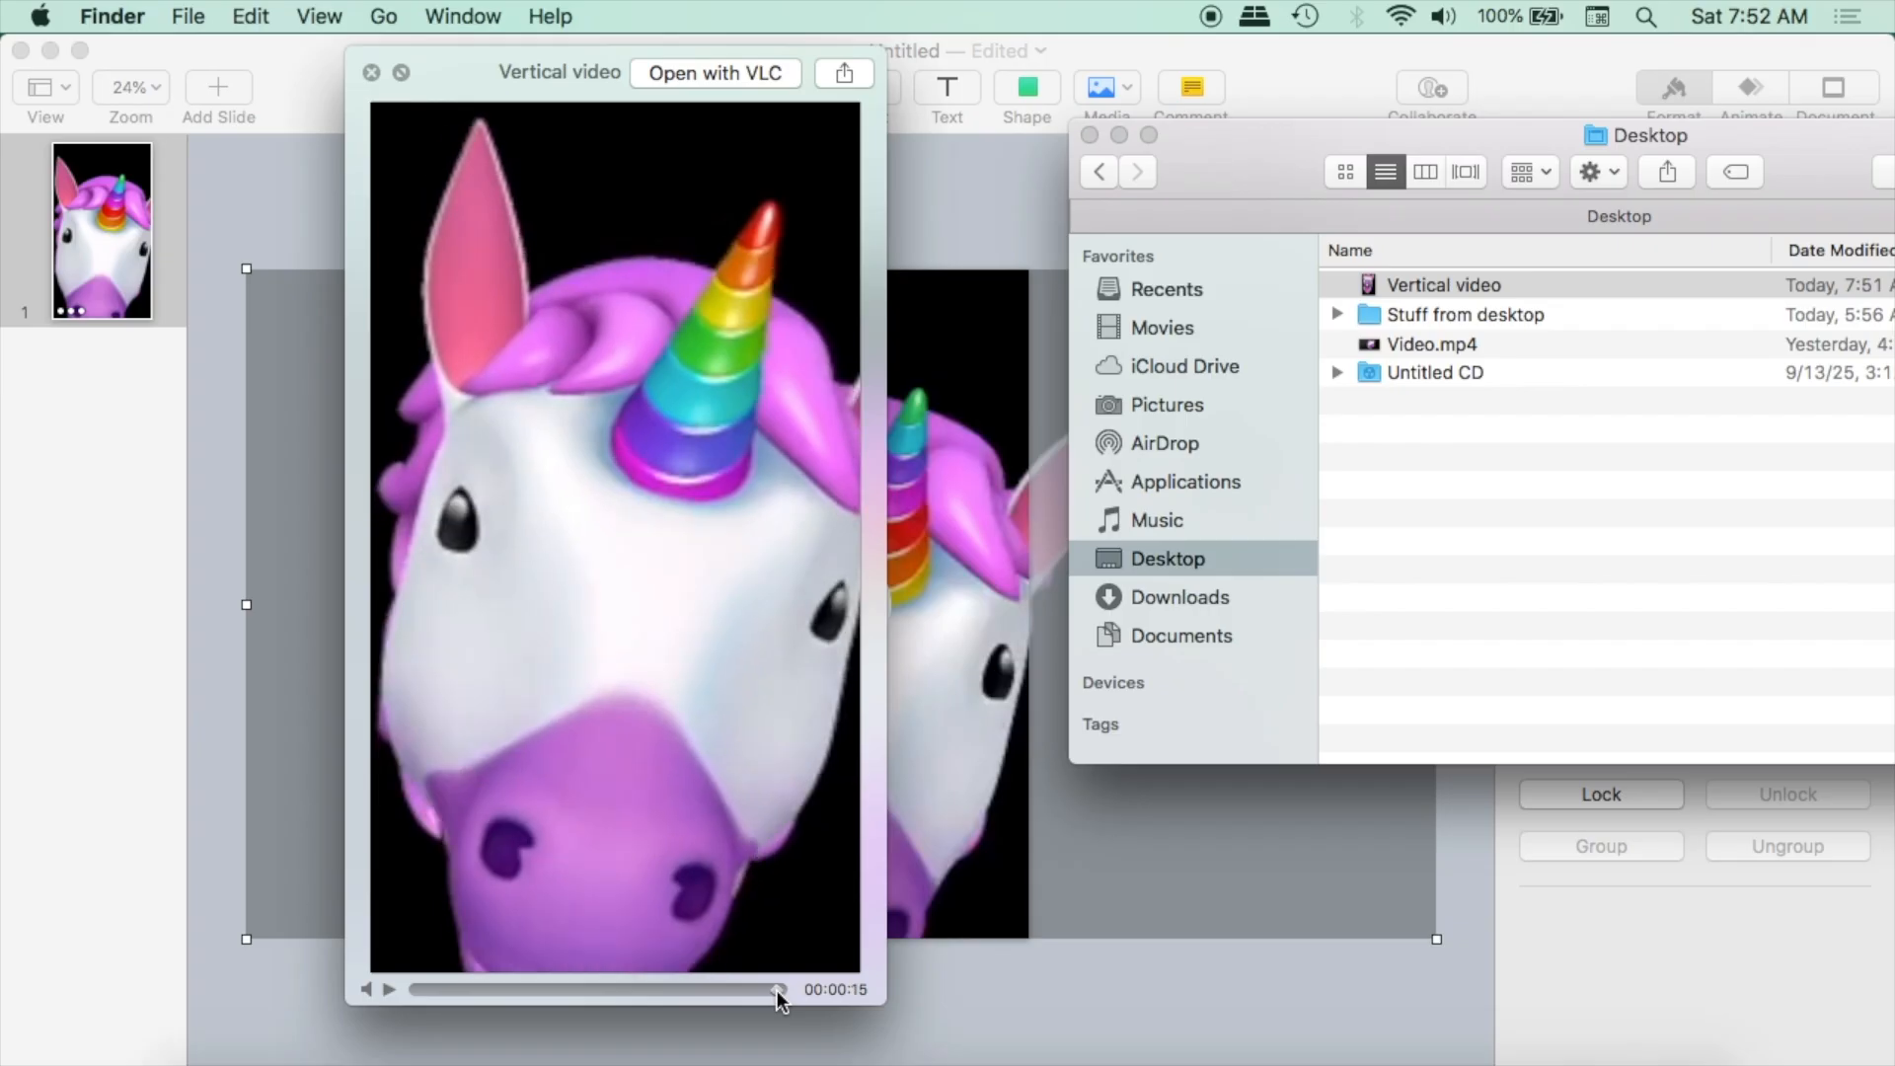
pyautogui.click(389, 990)
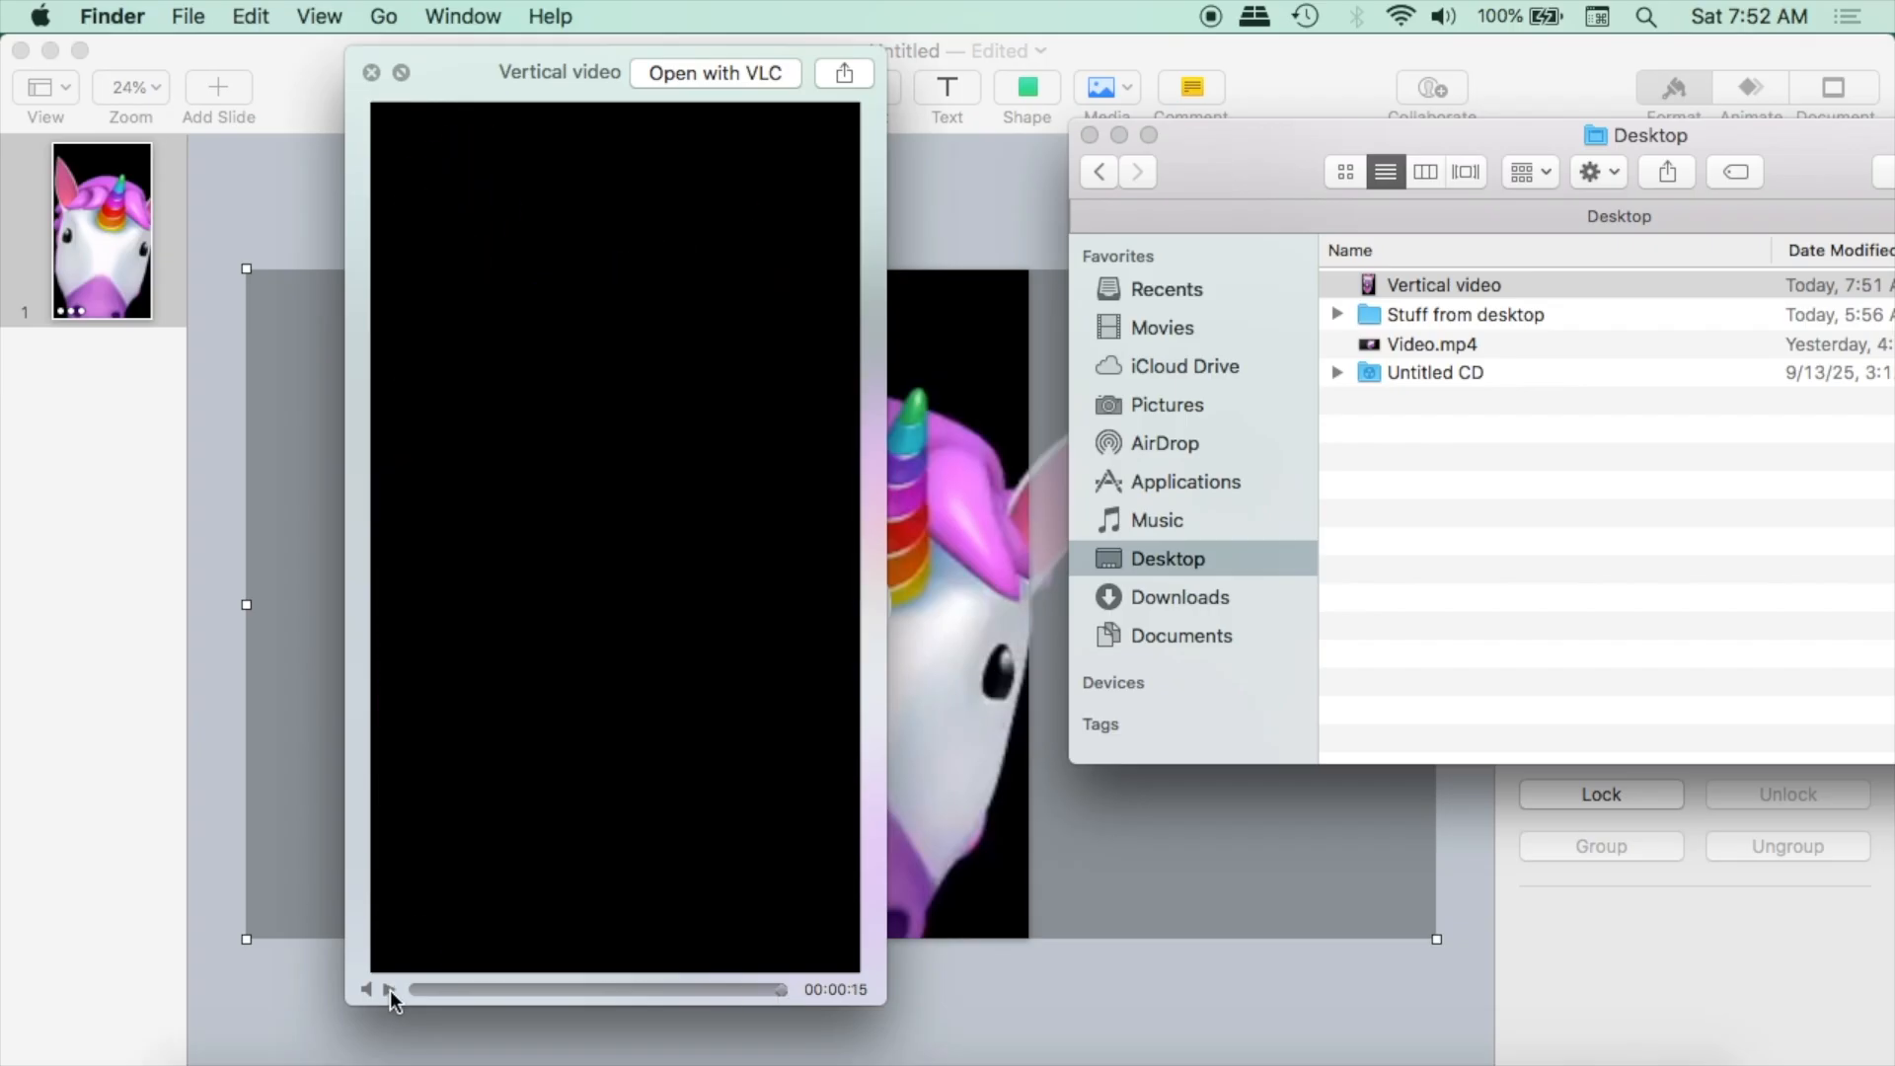
pyautogui.press('space')
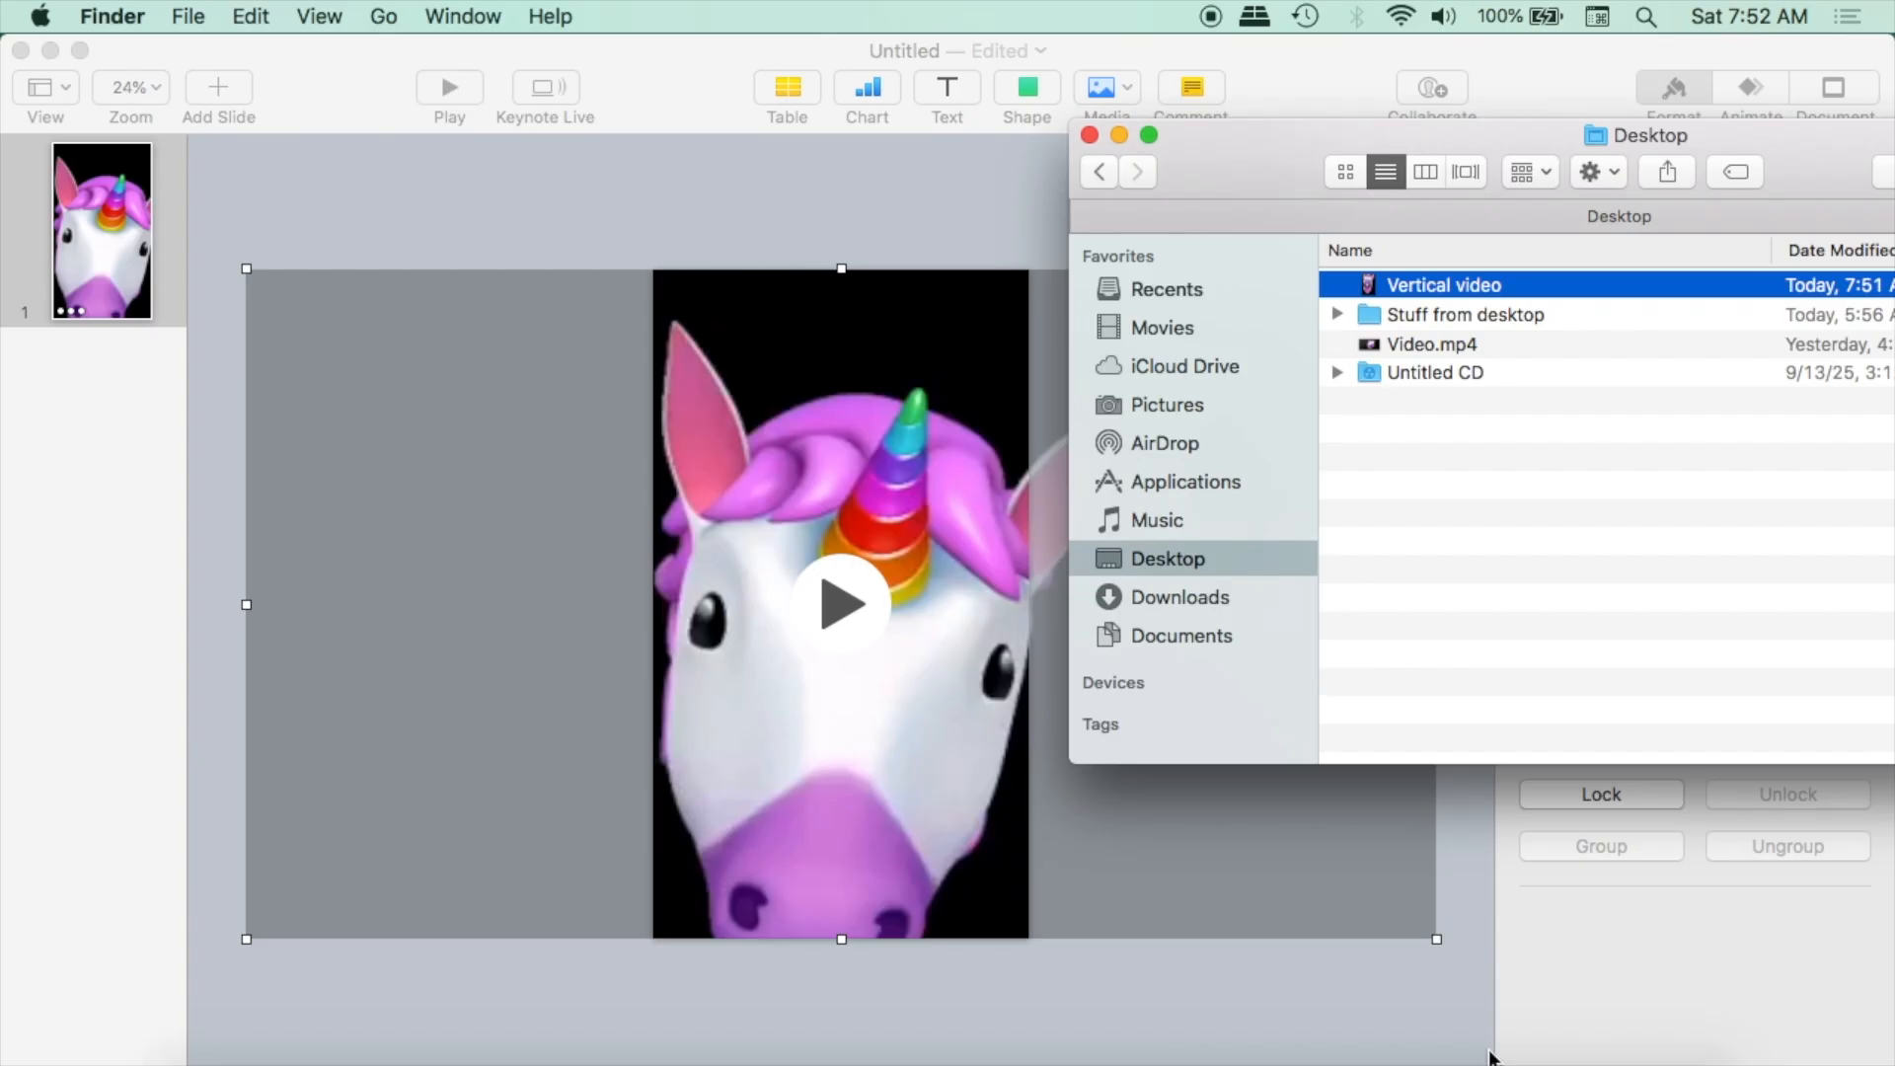